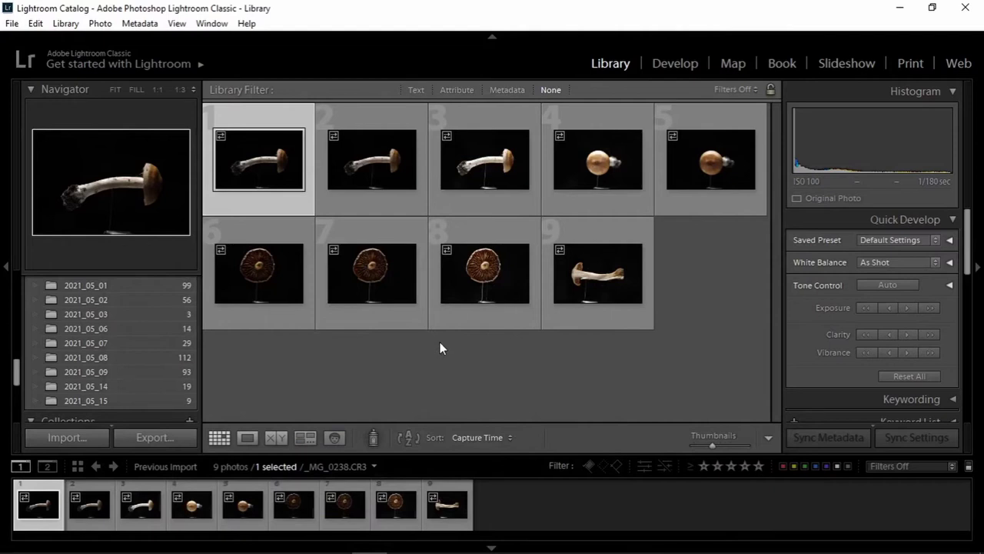
- Open the photos in Develop and check photos 3 and 2, zooming to 1:1 on the stem
{"action": "left_click", "coordinate": [675, 64]}
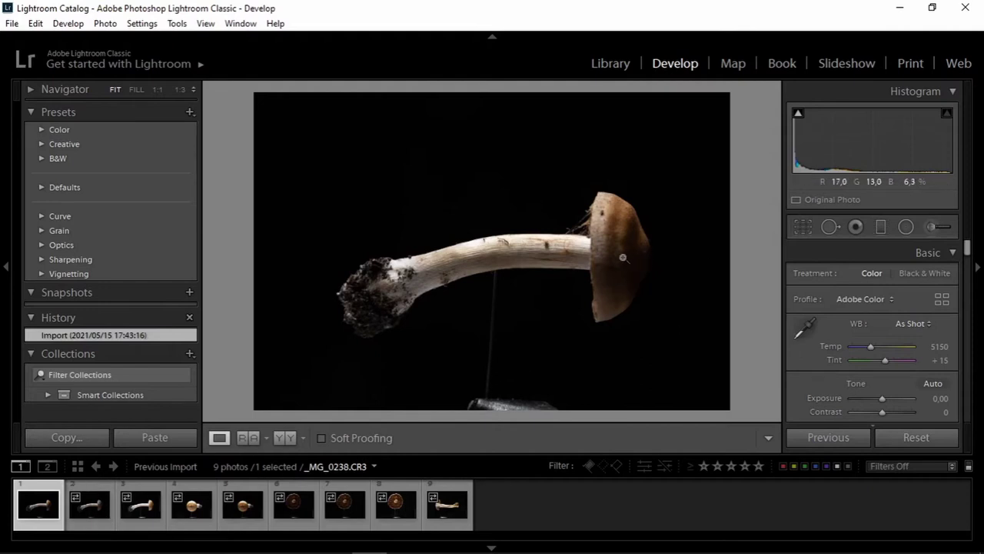
{"action": "left_click", "coordinate": [141, 508]}
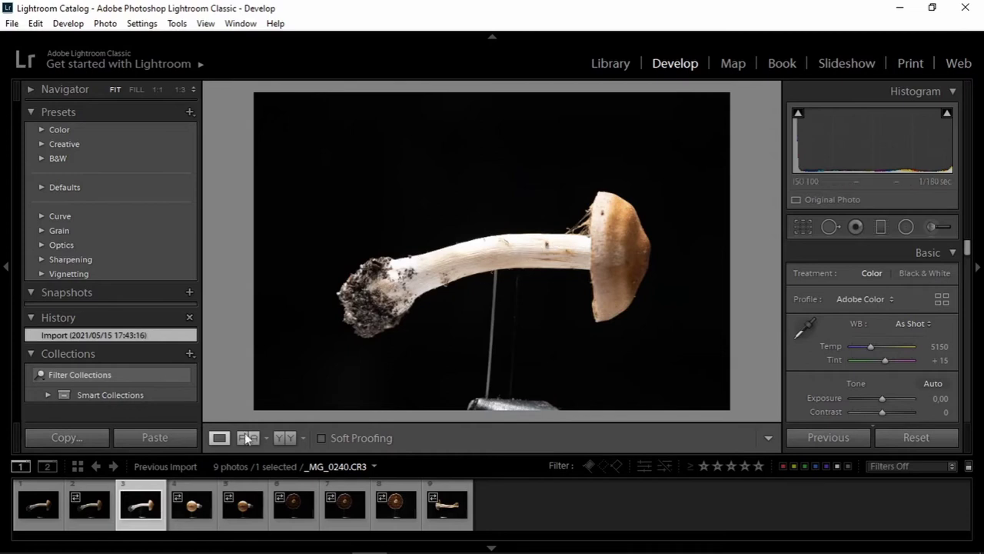
{"action": "left_click", "coordinate": [89, 517]}
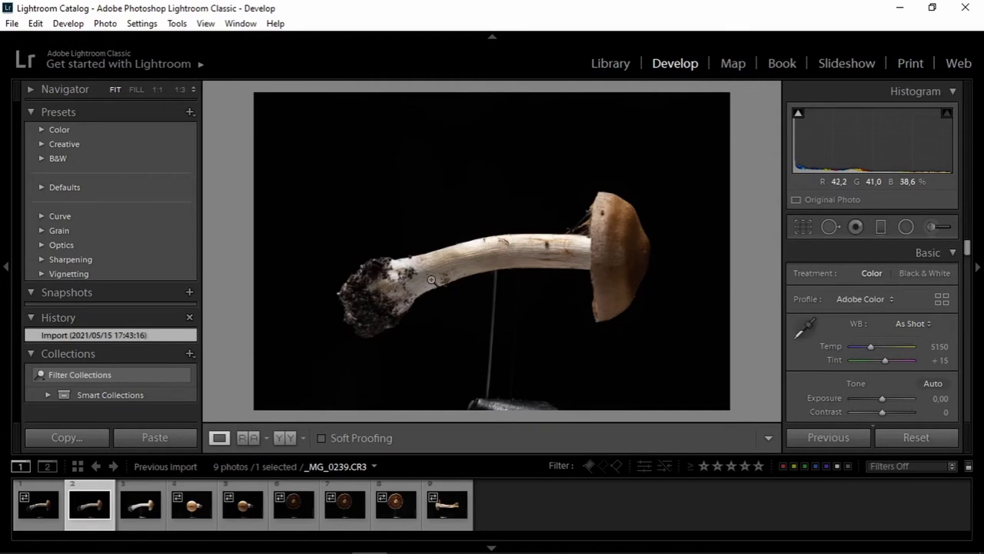
{"action": "left_click", "coordinate": [522, 251]}
{"action": "left_click_drag", "start_coordinate": [523, 253], "coordinate": [591, 179]}
{"action": "left_click", "coordinate": [591, 180]}
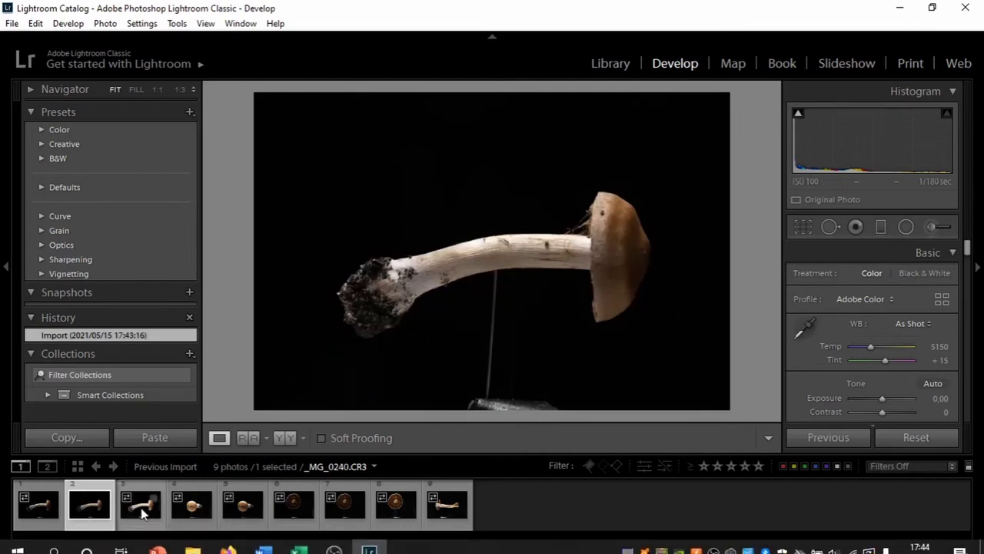
- Review photos 4 through 8, including the cap shot and gill underside
{"action": "left_click", "coordinate": [196, 511]}
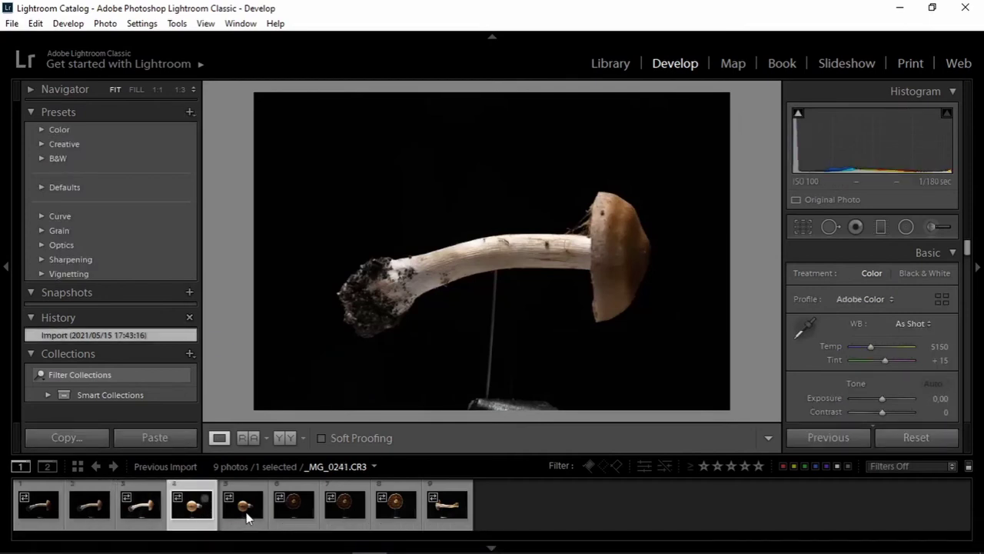
{"action": "left_click", "coordinate": [246, 518]}
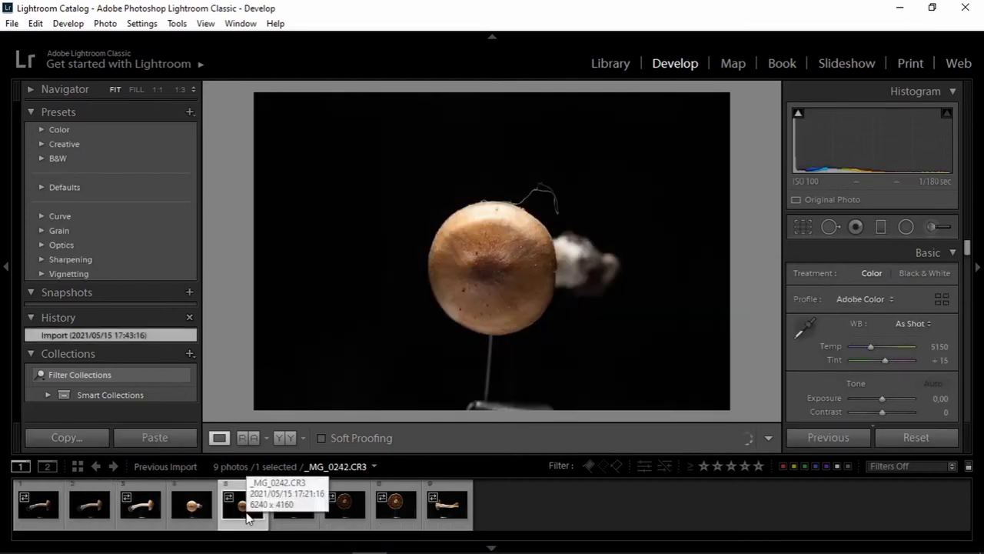
{"action": "left_click", "coordinate": [196, 515]}
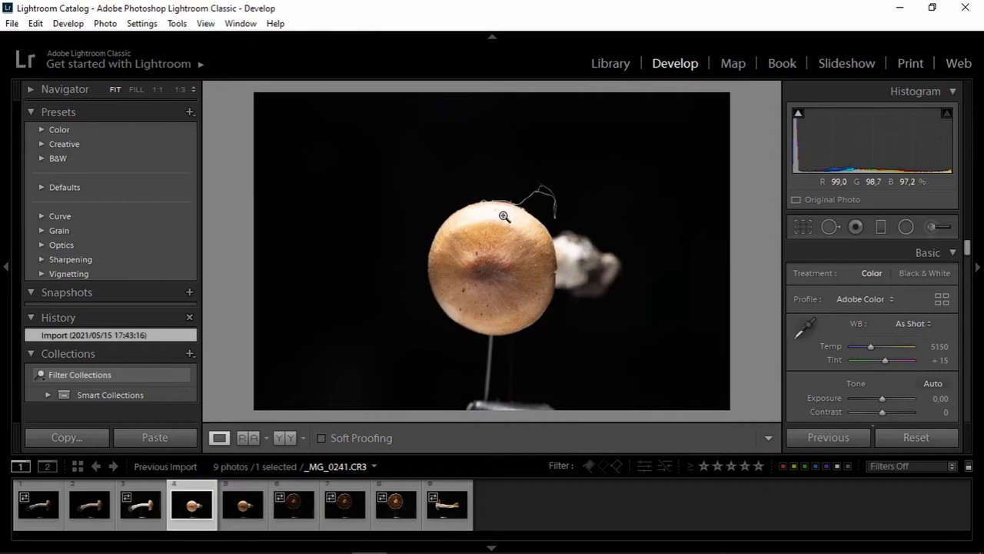
{"action": "left_click", "coordinate": [246, 510]}
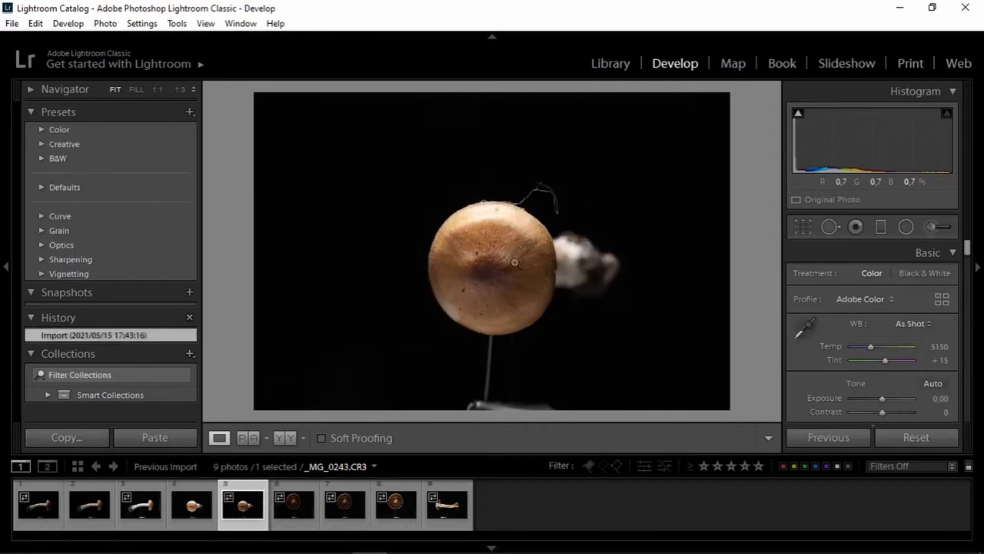
{"action": "left_click", "coordinate": [292, 512]}
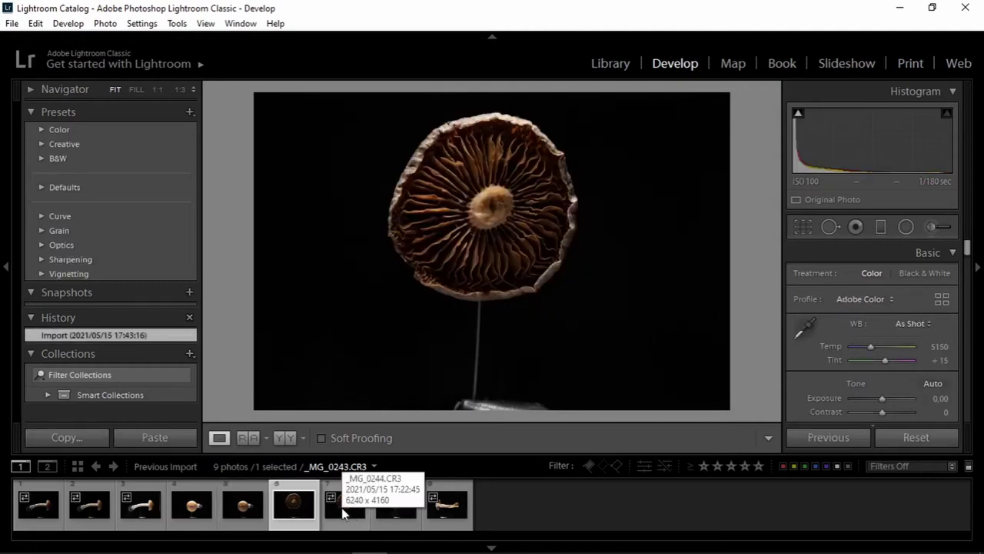
{"action": "left_click", "coordinate": [343, 514]}
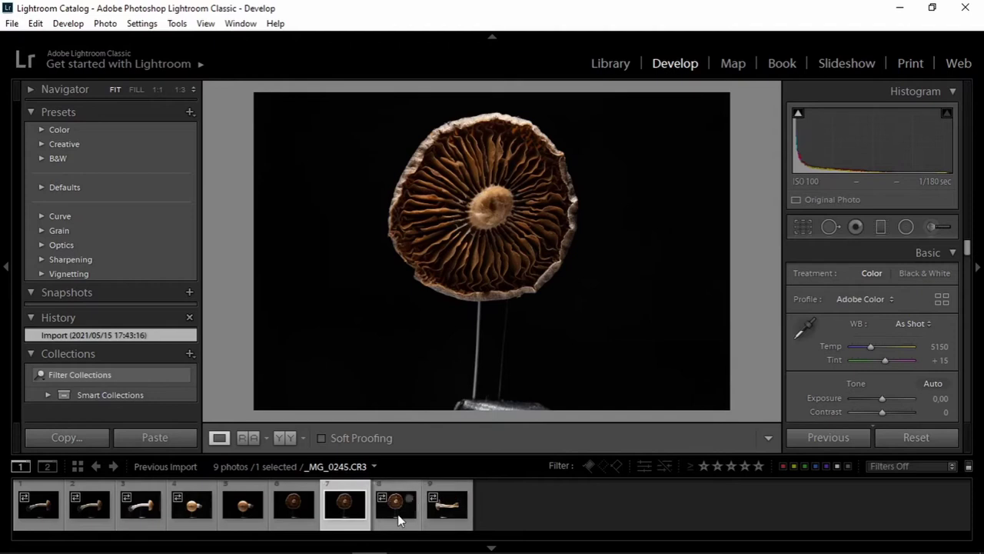
{"action": "left_click", "coordinate": [397, 514]}
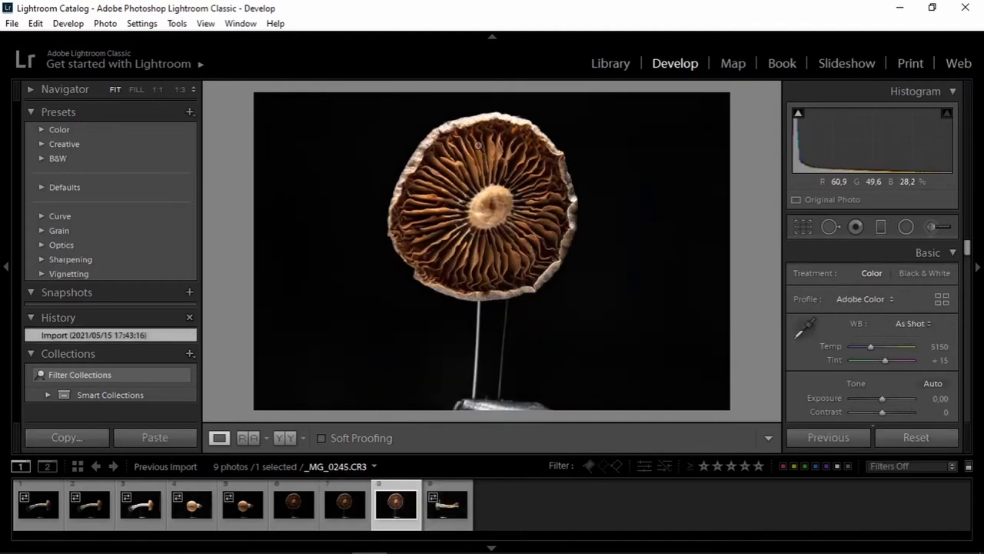
- Inspect photo 9, the side-view mushroom _MG_0248.CR3, at 1:1 across the stem texture
{"action": "left_click", "coordinate": [451, 509]}
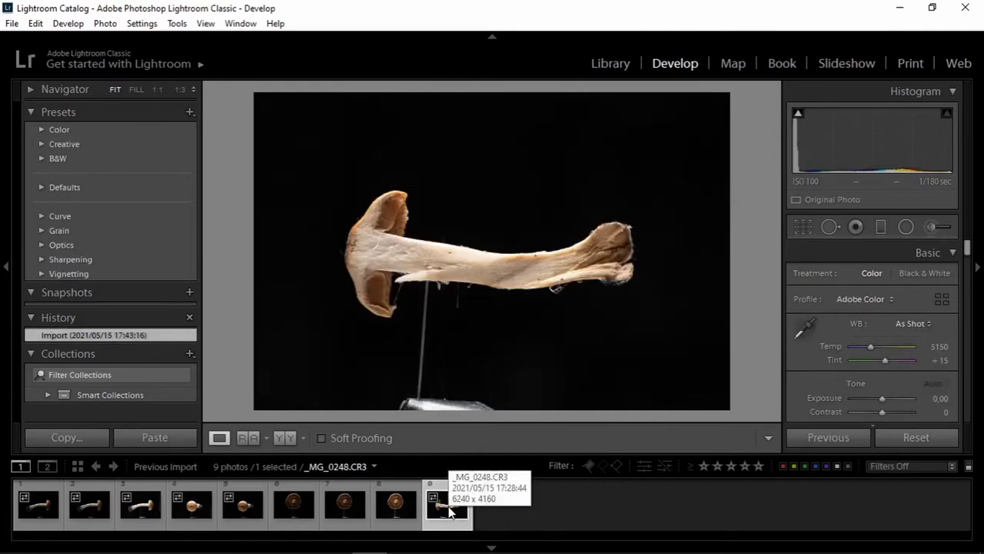
{"action": "left_click", "coordinate": [440, 264]}
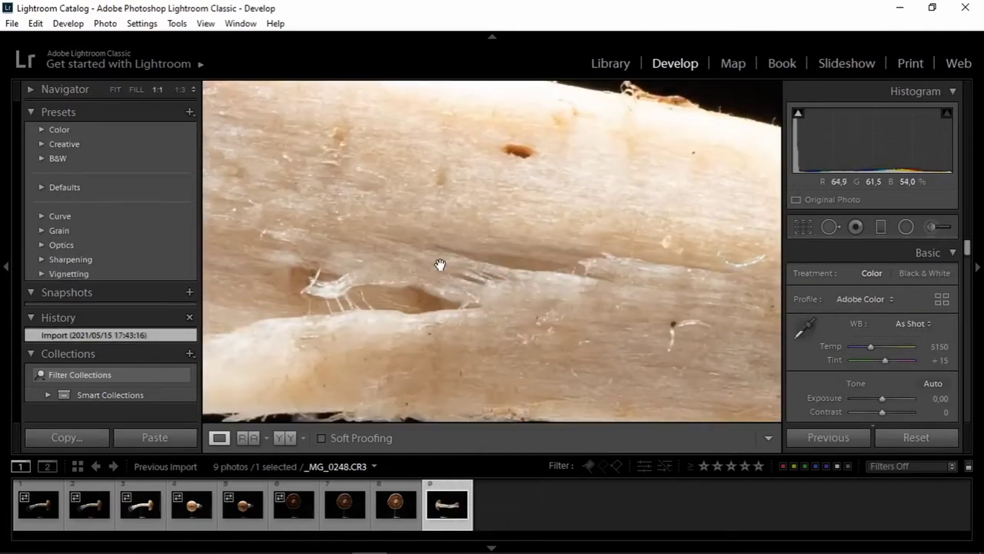
{"action": "left_click_drag", "start_coordinate": [440, 264], "coordinate": [625, 401]}
{"action": "left_click", "coordinate": [516, 330]}
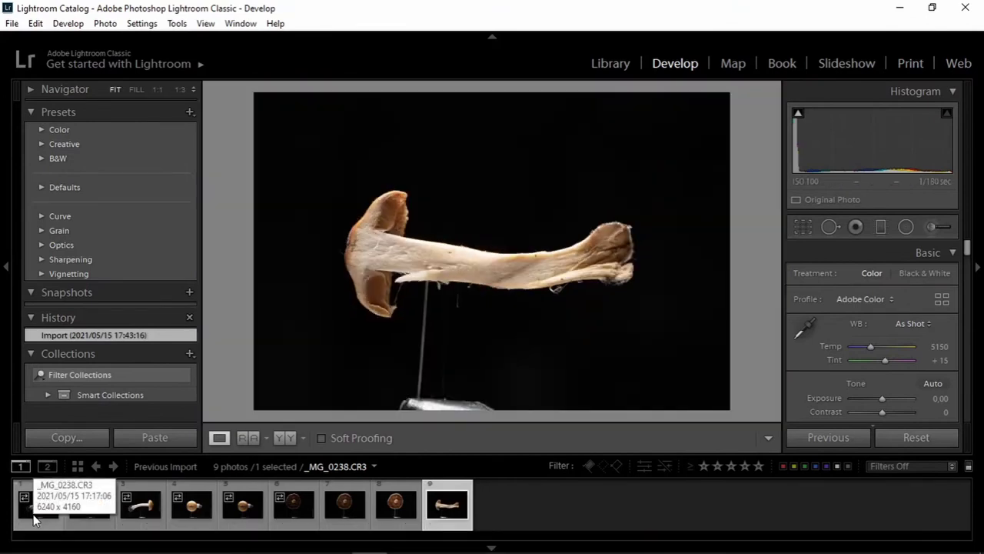
- Clear the filmstrip selection and give photo 9 a one-star rating
{"action": "key", "text": "ctrl+a"}
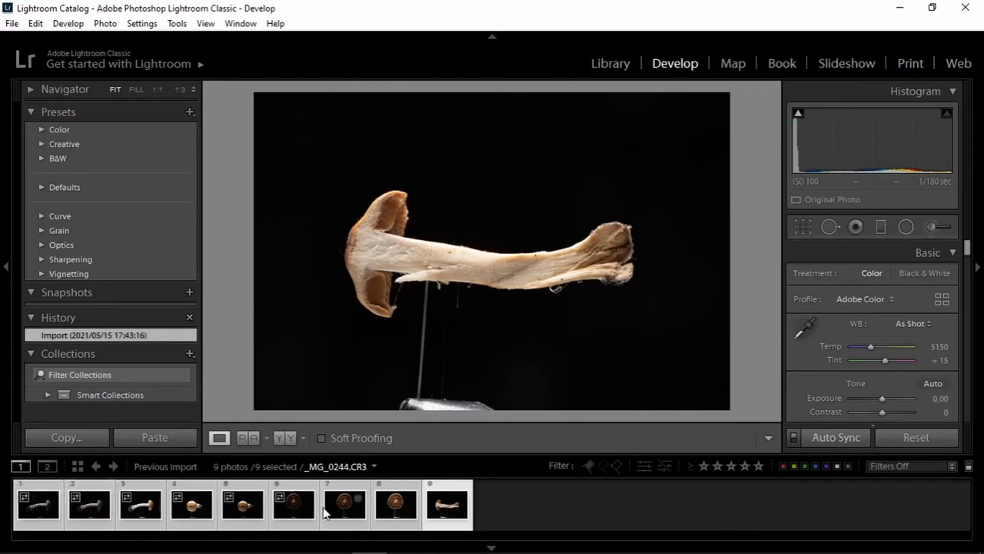
{"action": "left_click", "coordinate": [521, 501]}
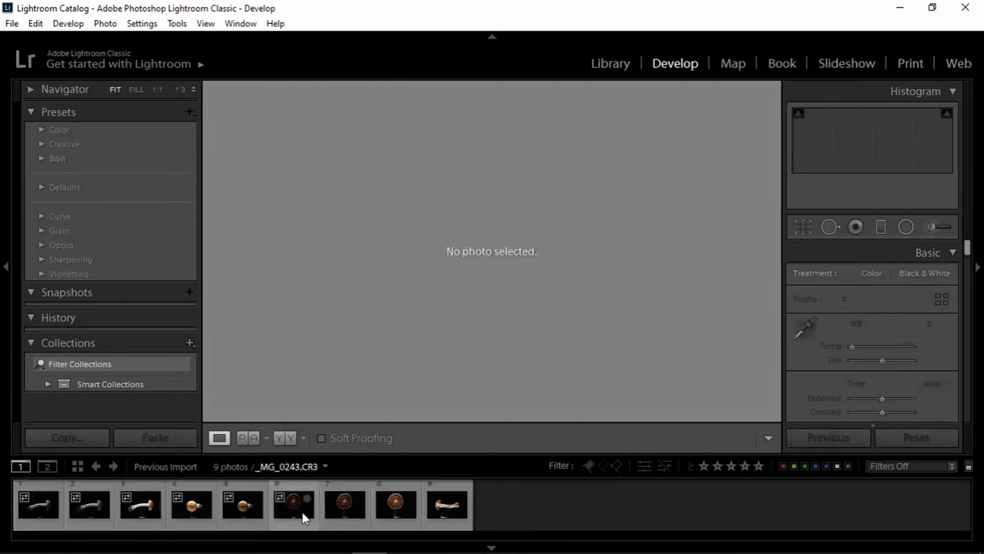
{"action": "left_click", "coordinate": [304, 517]}
{"action": "left_click", "coordinate": [443, 513]}
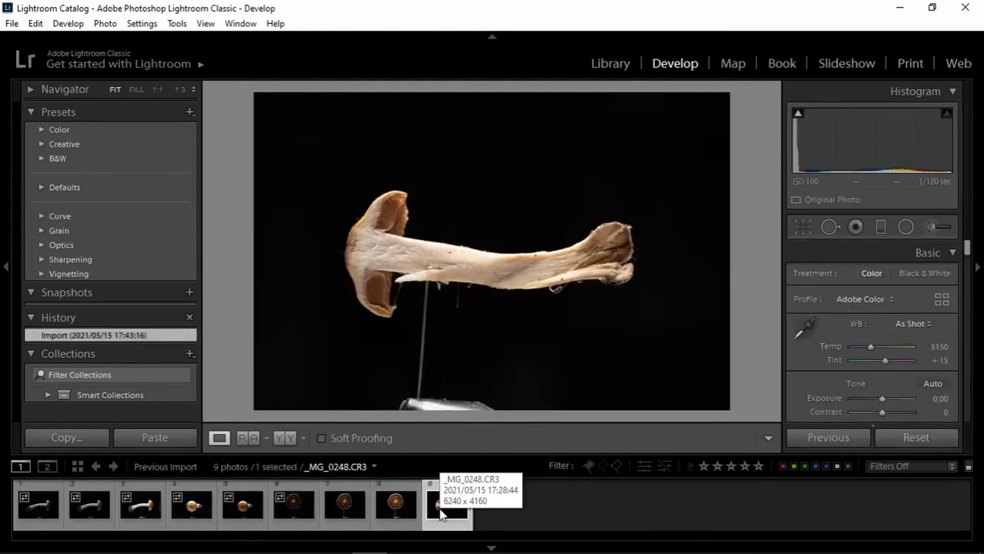
{"action": "key", "text": "1"}
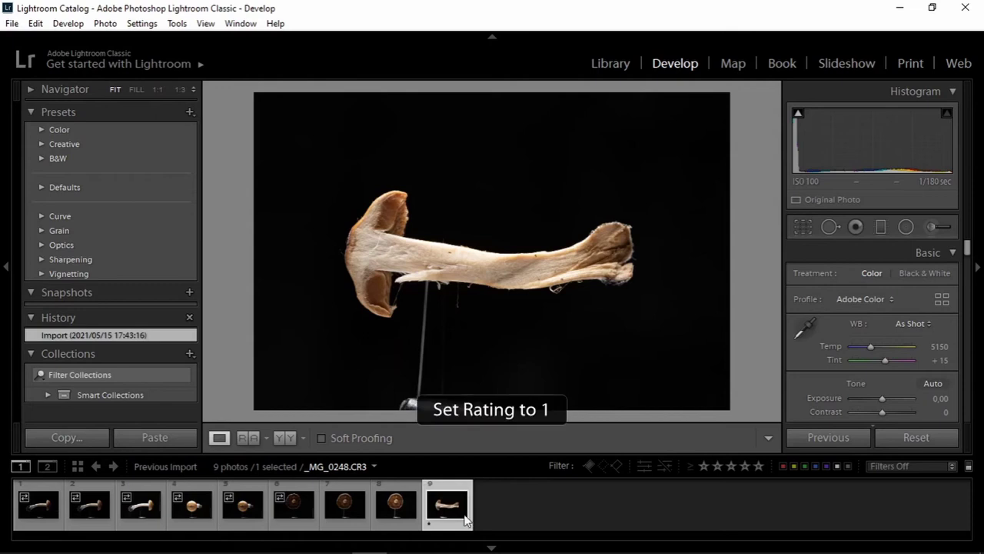
- Rate photos 8, 7, 5 and 3 one star, then select photo 2
{"action": "left_click", "coordinate": [396, 508]}
{"action": "key", "text": "1"}
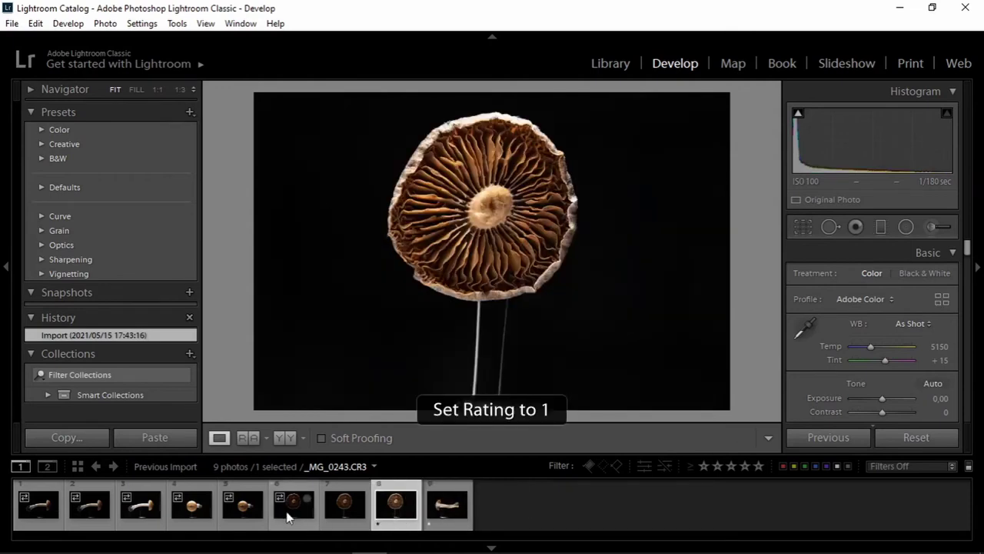
{"action": "left_click", "coordinate": [350, 516]}
{"action": "key", "text": "1"}
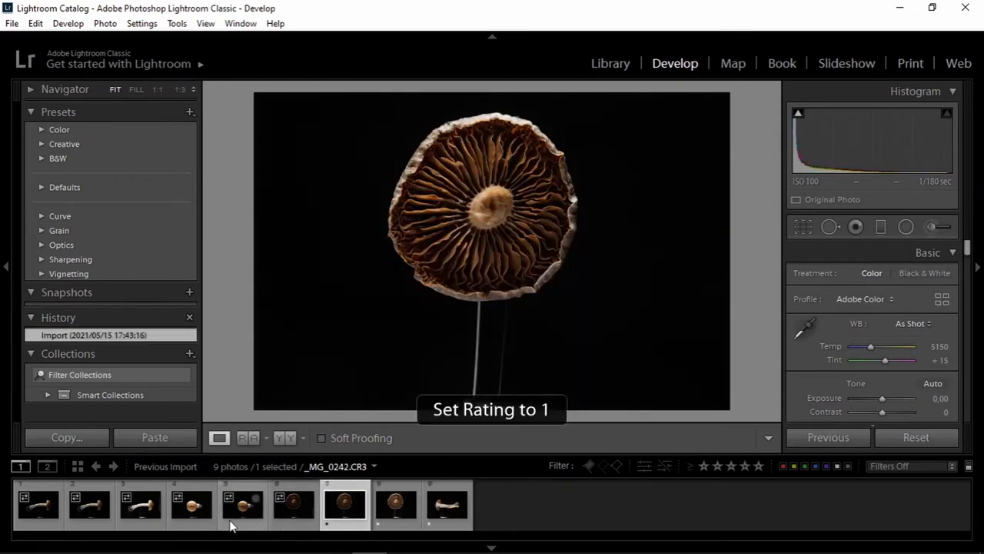
{"action": "left_click", "coordinate": [241, 516]}
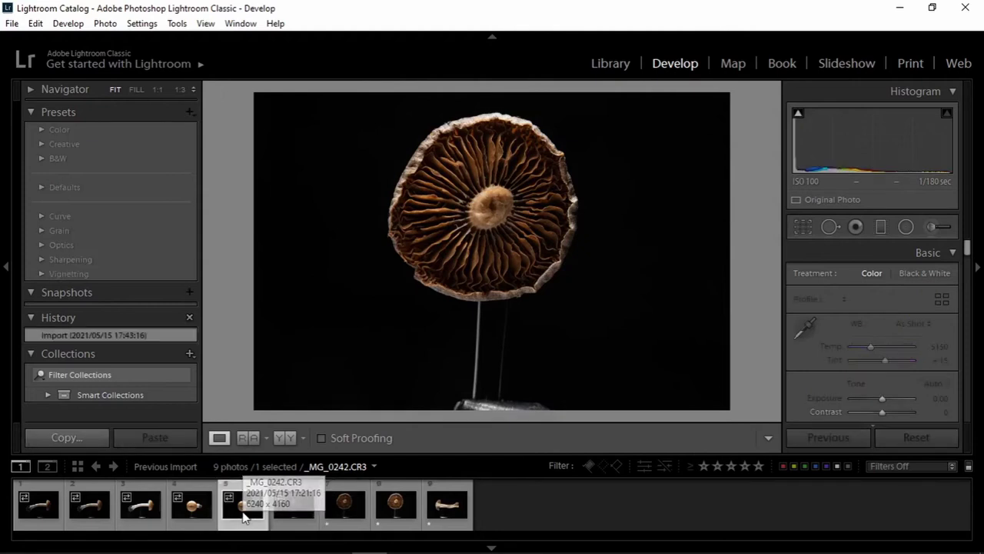
{"action": "key", "text": "1"}
{"action": "left_click", "coordinate": [123, 517]}
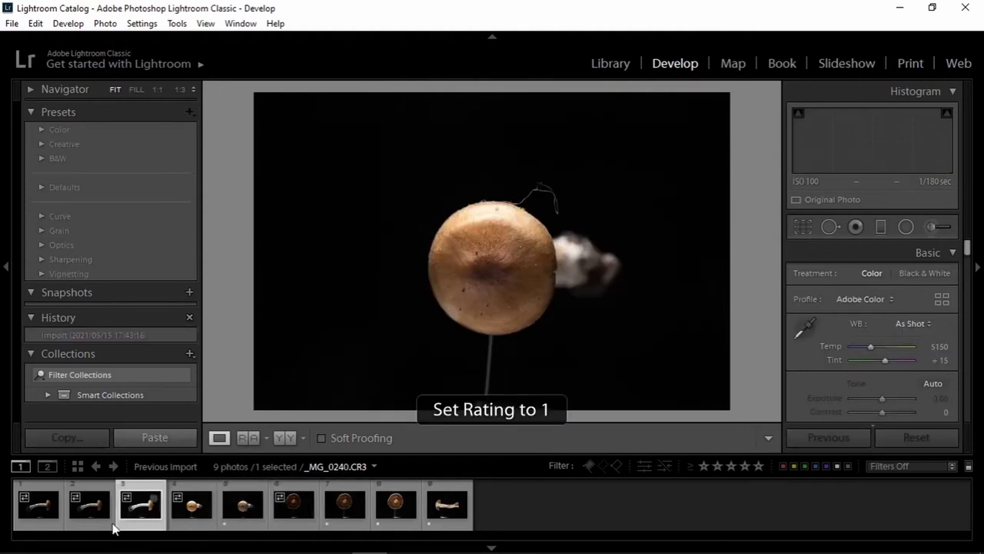
{"action": "key", "text": "1"}
{"action": "left_click", "coordinate": [91, 513]}
- Rate photo 2 one star, filter the filmstrip to Rated, select all six, and toggle Auto Sync
{"action": "key", "text": "1"}
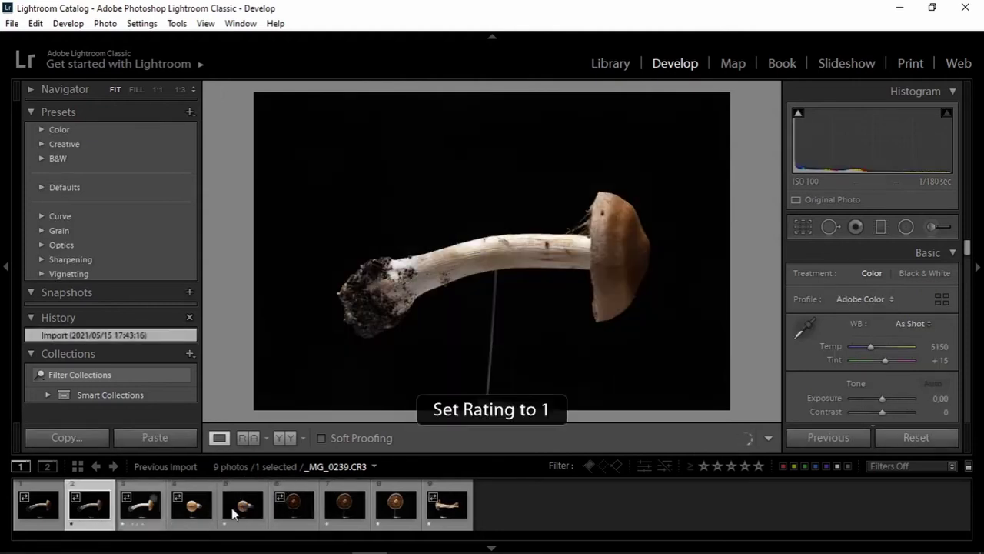
{"action": "left_click", "coordinate": [953, 466]}
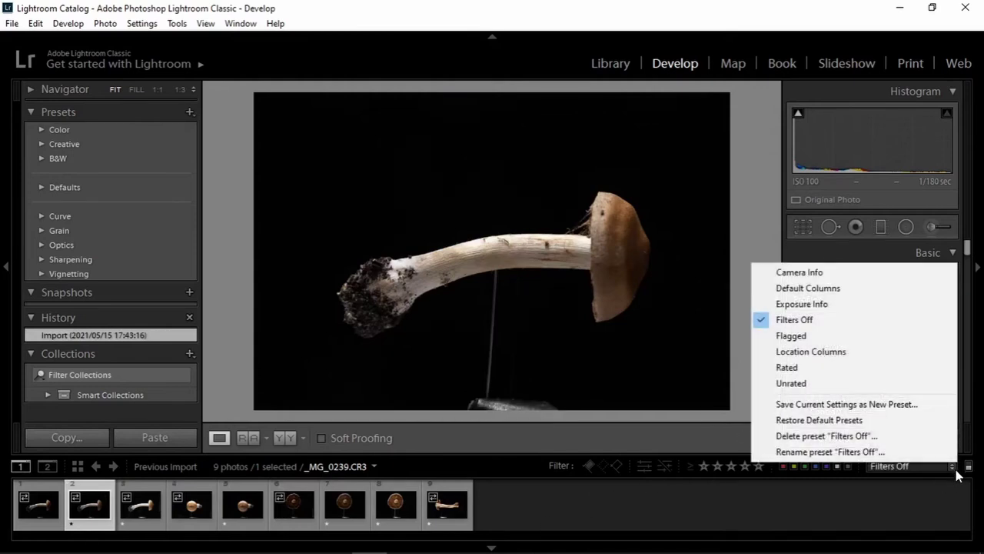
{"action": "left_click", "coordinate": [821, 368]}
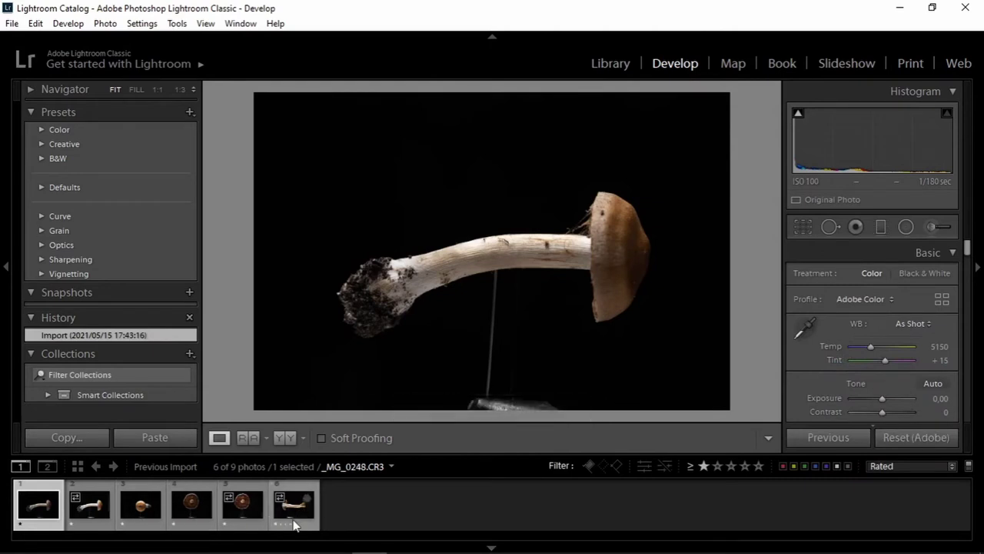
{"action": "key", "text": "ctrl+a"}
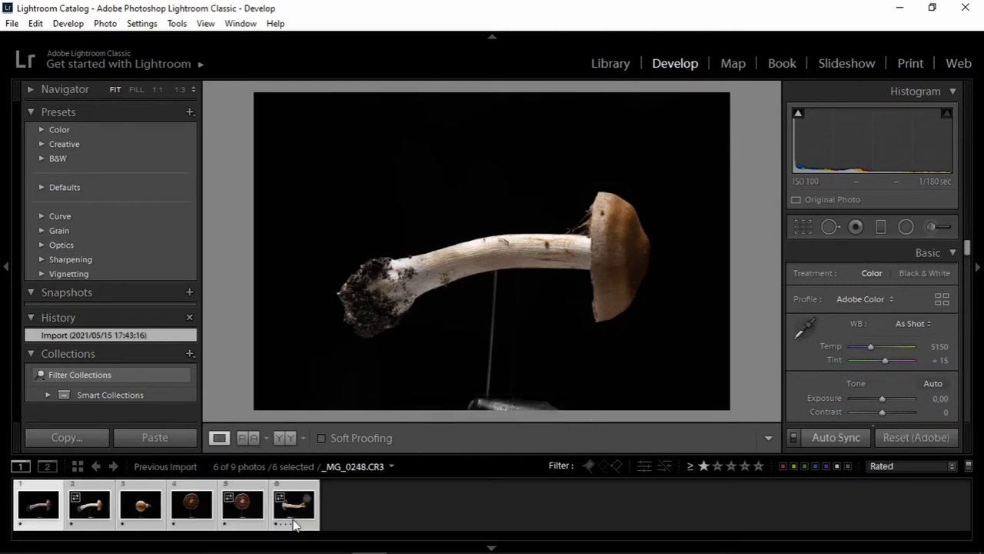
{"action": "left_click", "coordinate": [794, 440]}
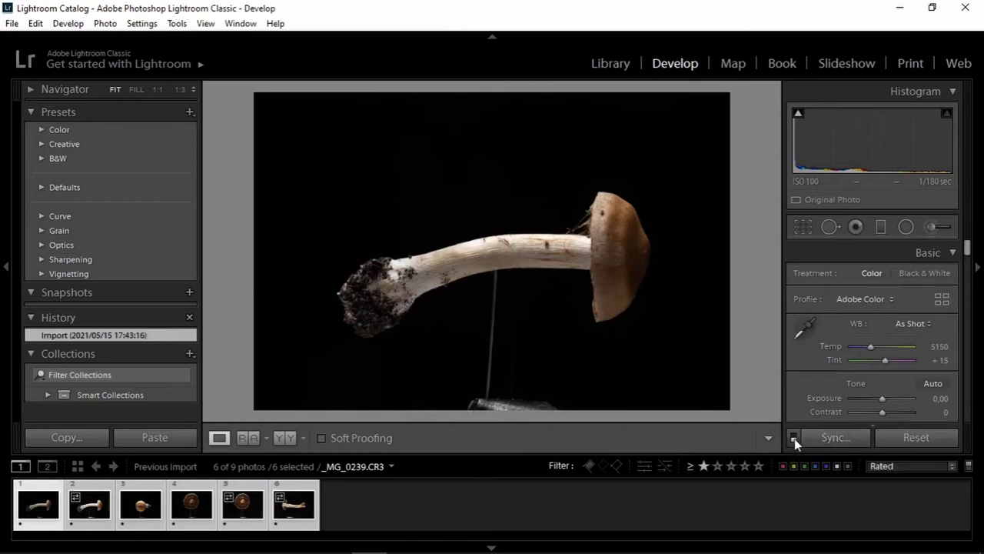
- With Auto Sync on, set Highlights to −33 and Shadows to +24 on the side-view photo
{"action": "left_click", "coordinate": [793, 436]}
{"action": "left_click", "coordinate": [94, 517]}
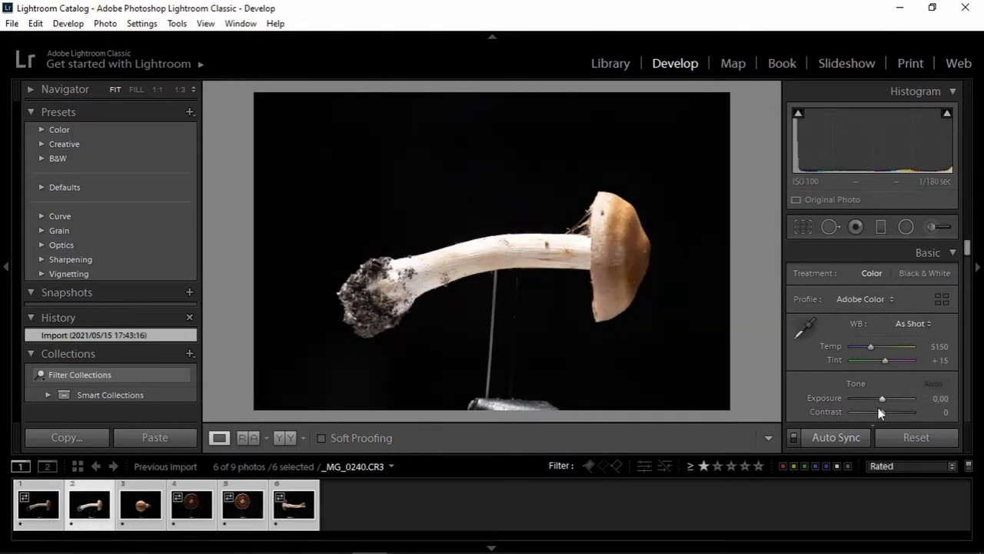
{"action": "scroll", "coordinate": [875, 399], "scroll_direction": "down", "scroll_amount": 2}
{"action": "left_click_drag", "start_coordinate": [884, 380], "coordinate": [874, 380]}
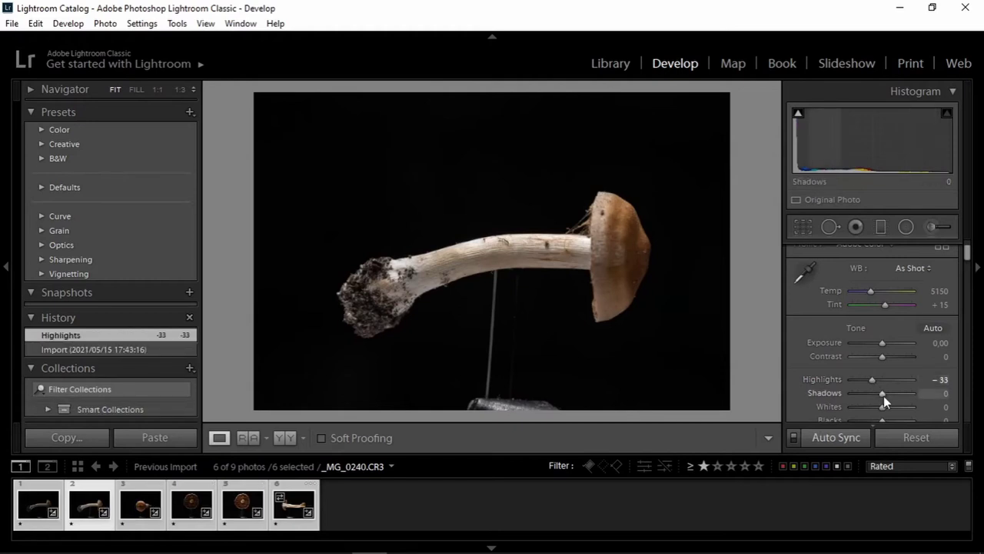
{"action": "left_click_drag", "start_coordinate": [883, 394], "coordinate": [893, 393]}
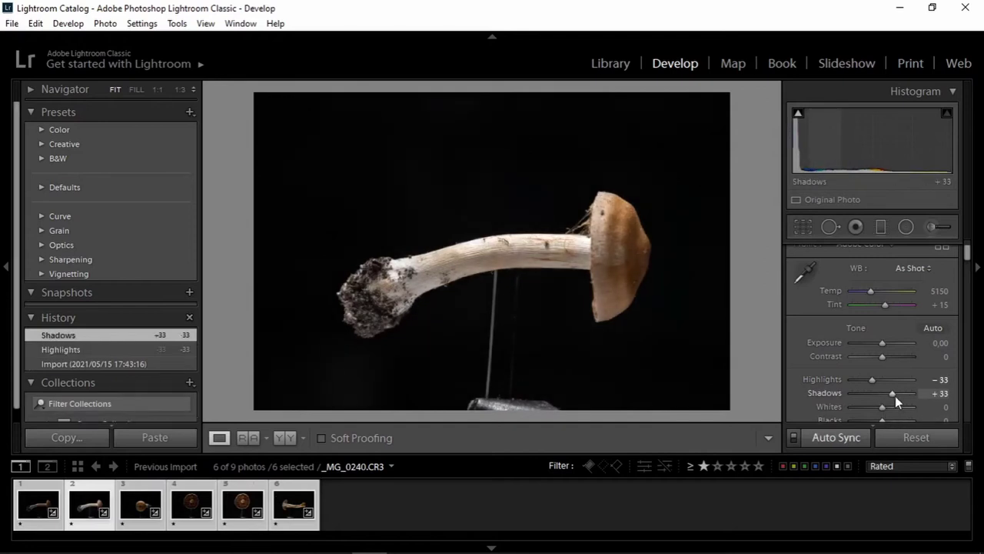
{"action": "left_click_drag", "start_coordinate": [893, 395], "coordinate": [891, 394]}
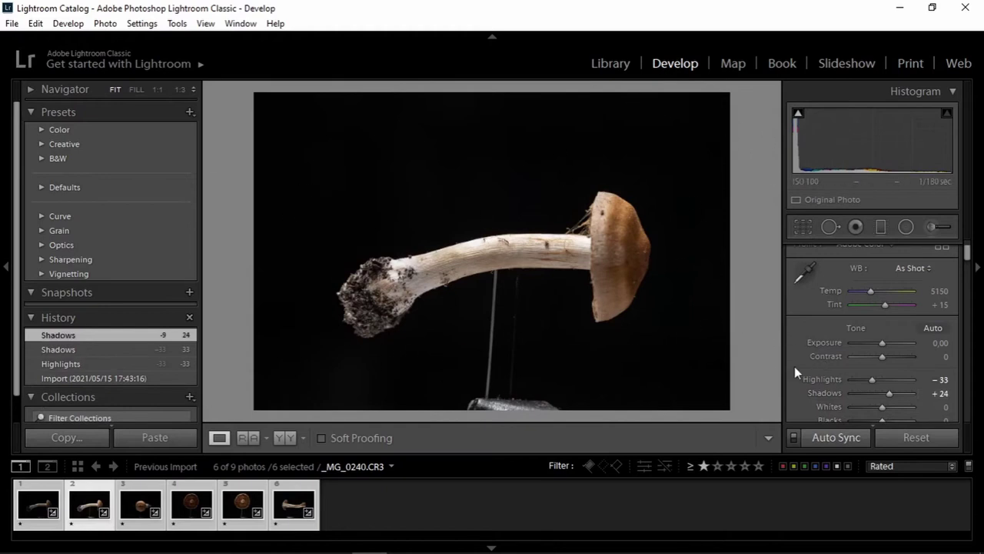
- Set Blacks −19, Texture +19, Clarity +17, Dehaze +7 and Vibrance +38
{"action": "scroll", "coordinate": [798, 364], "scroll_direction": "down", "scroll_amount": 2}
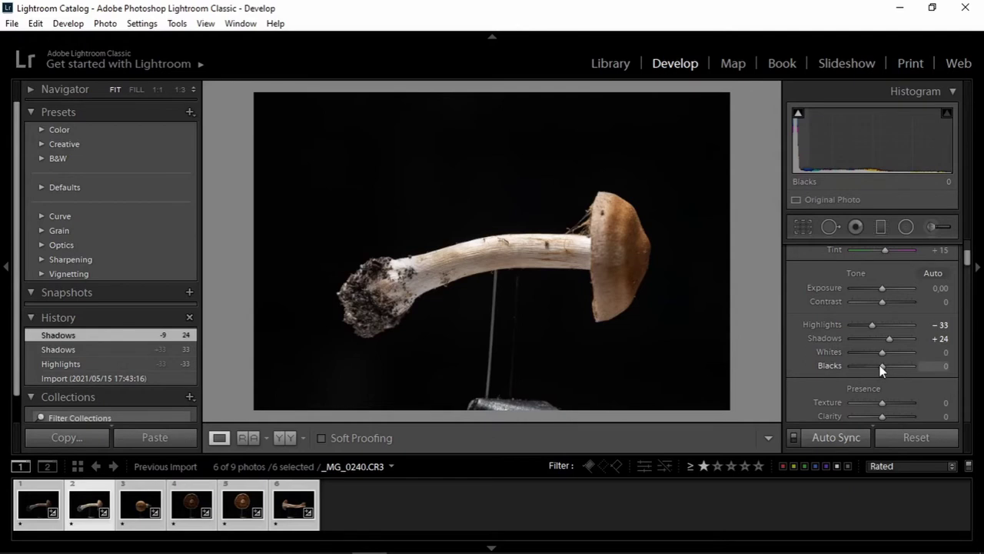
{"action": "left_click_drag", "start_coordinate": [881, 367], "coordinate": [874, 366]}
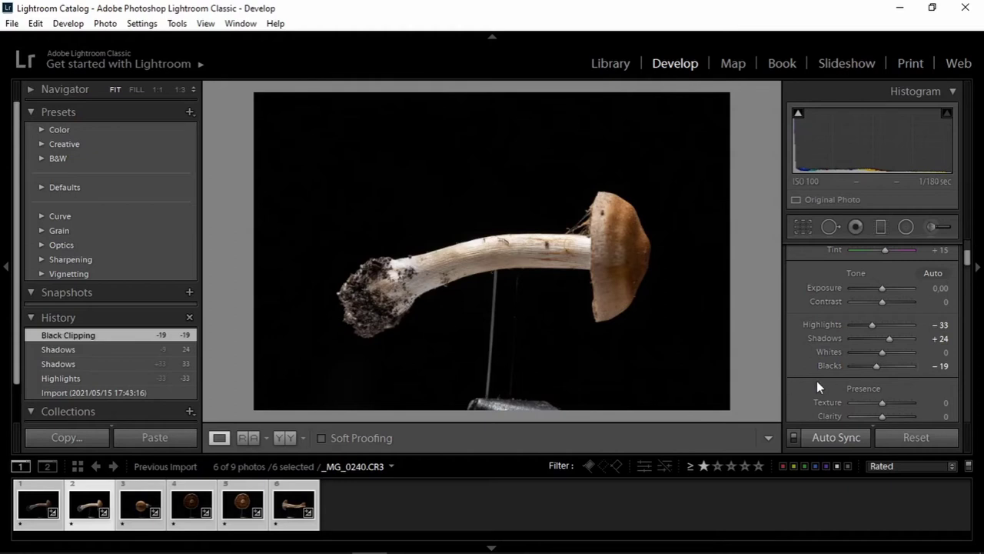
{"action": "scroll", "coordinate": [817, 387], "scroll_direction": "down", "scroll_amount": 1}
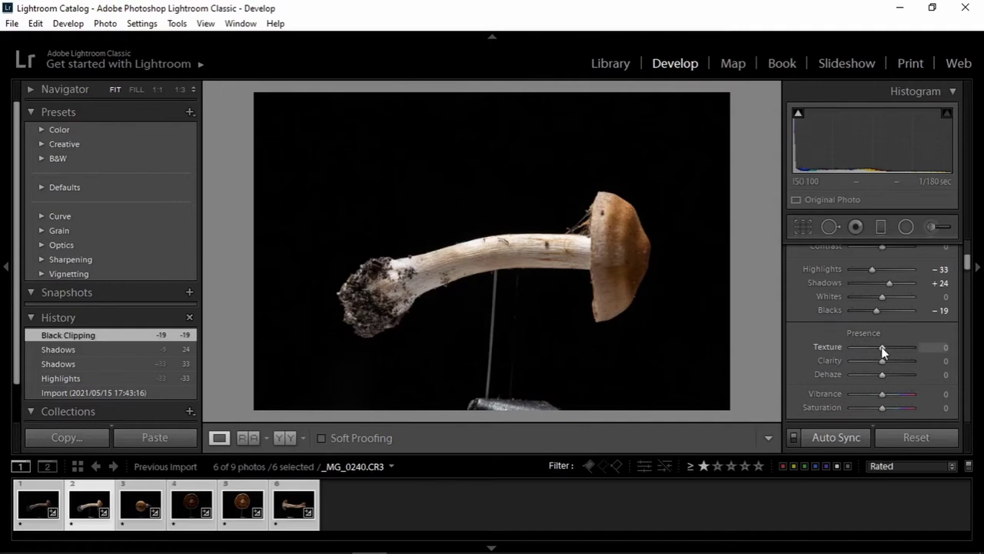
{"action": "left_click_drag", "start_coordinate": [883, 351], "coordinate": [884, 375]}
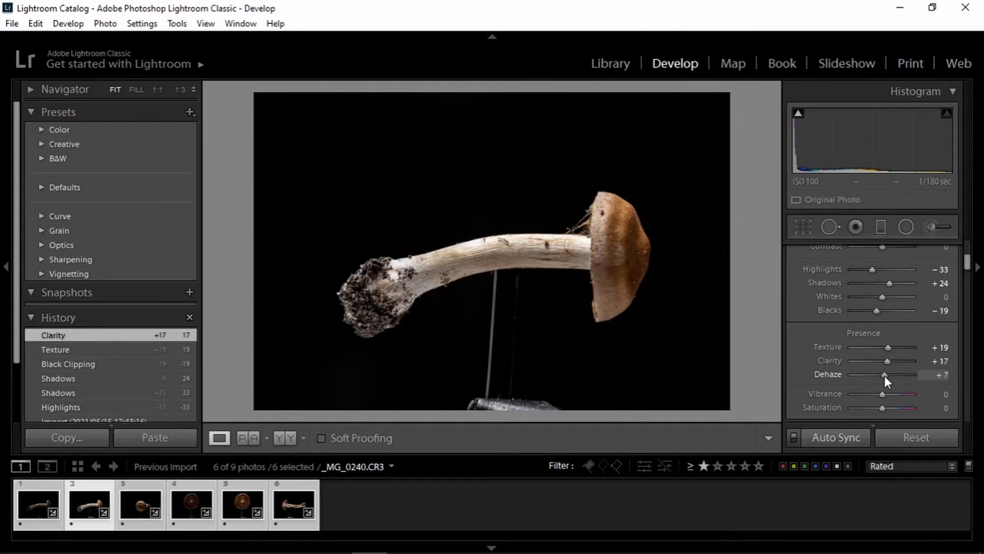
{"action": "left_click_drag", "start_coordinate": [885, 376], "coordinate": [883, 376]}
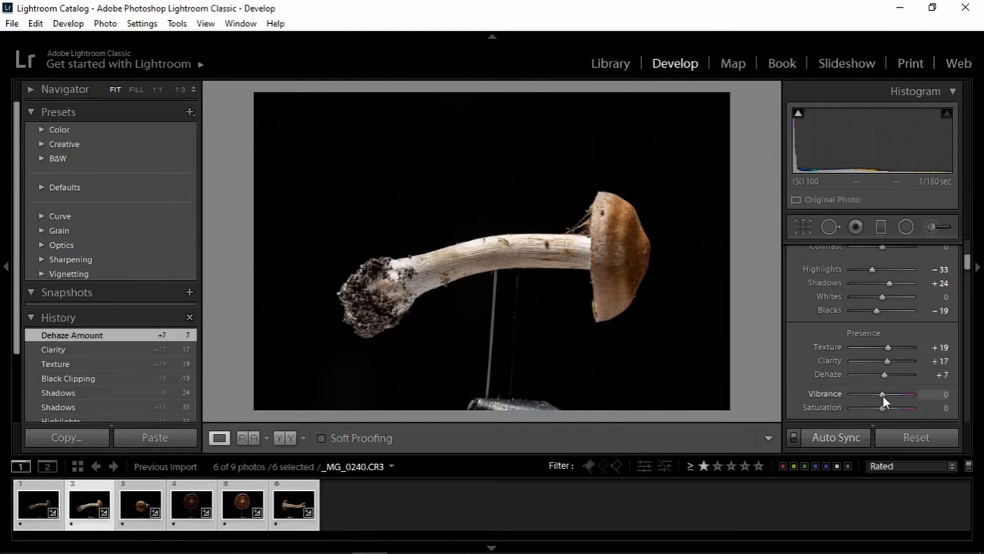
{"action": "left_click_drag", "start_coordinate": [883, 395], "coordinate": [893, 395]}
{"action": "left_click_drag", "start_coordinate": [895, 396], "coordinate": [895, 396]}
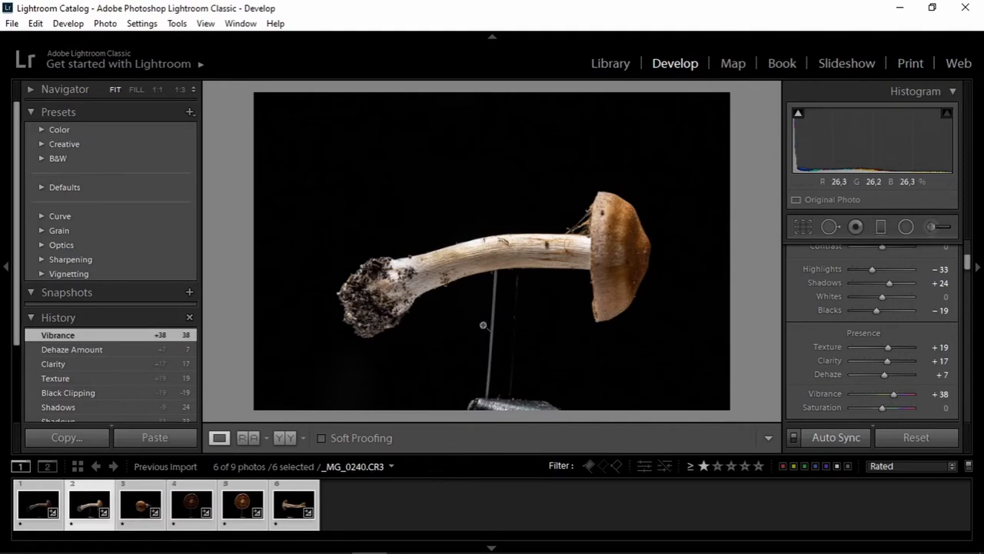
- Step through the filmstrip, then select only the gills shot _MG_0245.CR3
{"action": "left_click", "coordinate": [136, 517]}
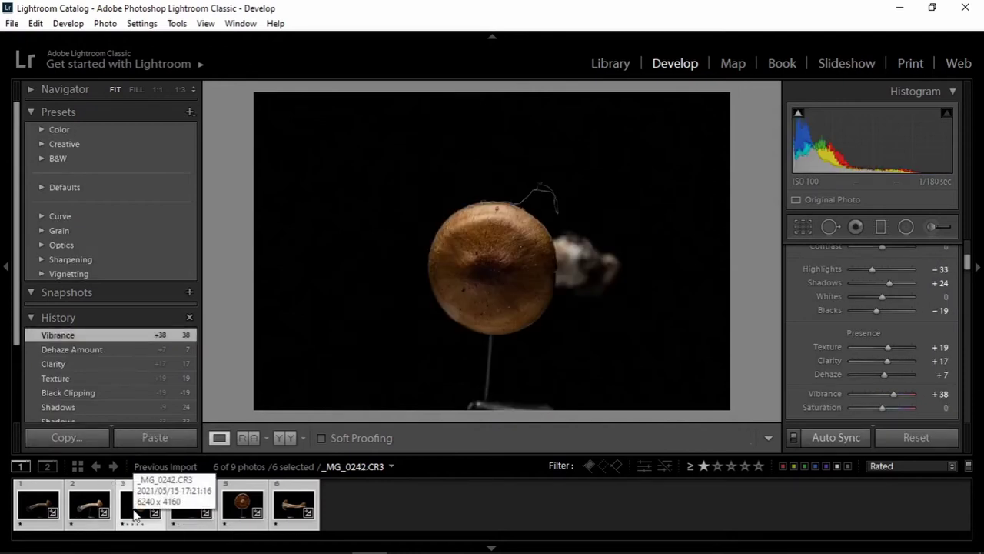
{"action": "left_click", "coordinate": [244, 503]}
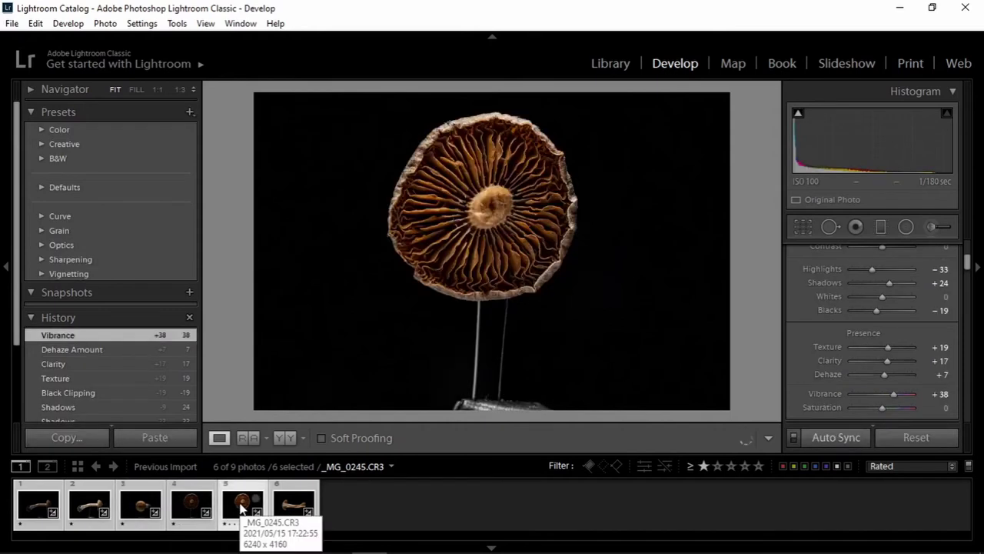
{"action": "left_click", "coordinate": [308, 505]}
{"action": "left_click", "coordinate": [380, 500]}
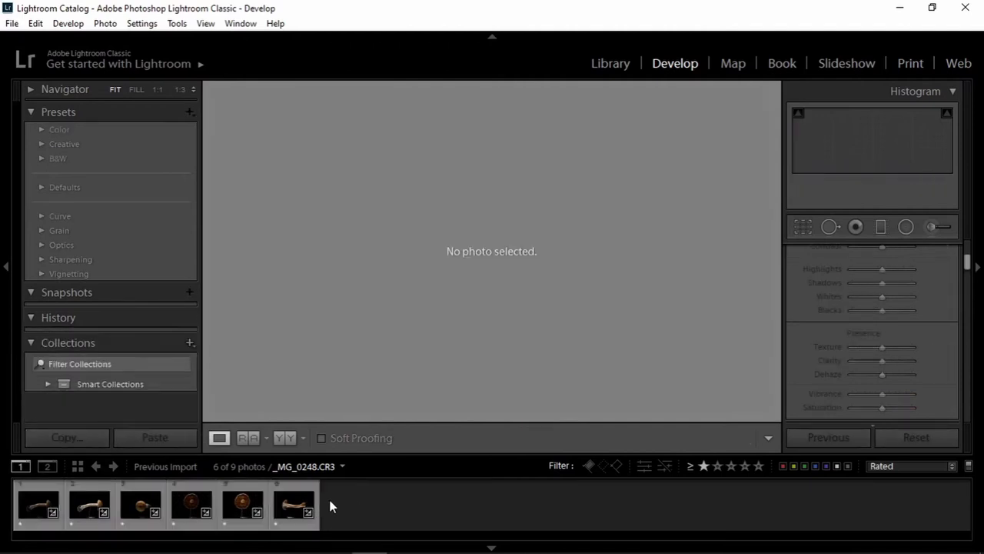
{"action": "left_click", "coordinate": [232, 513]}
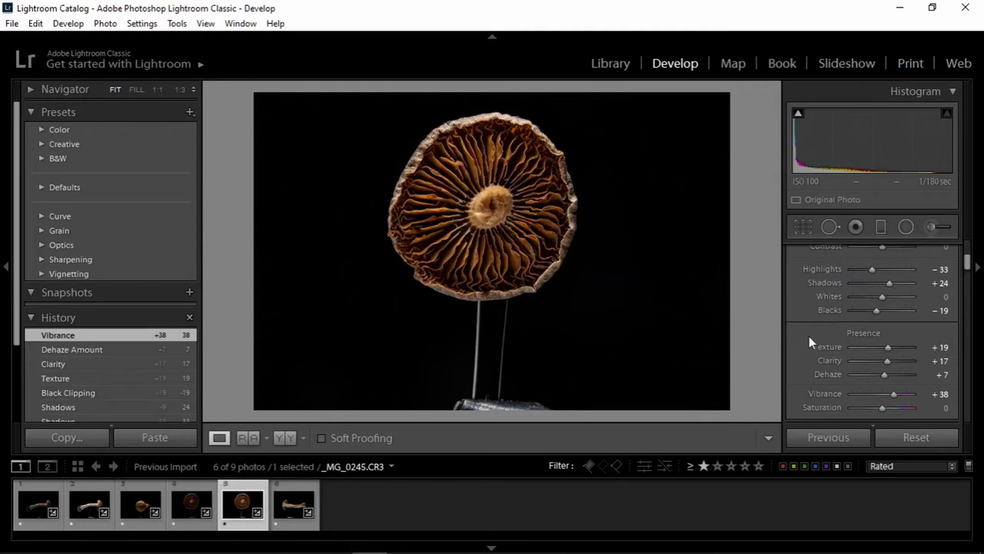
- Nudge the gills photo's exposure up and set the horizontal photo _MG_0248 to +0.36 exposure
{"action": "scroll", "coordinate": [814, 342], "scroll_direction": "up", "scroll_amount": 2}
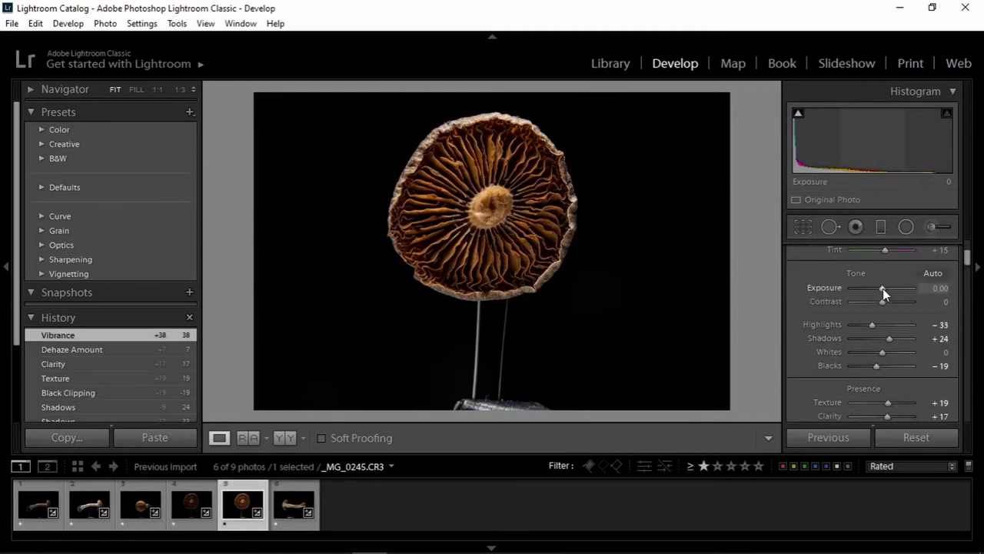
{"action": "left_click_drag", "start_coordinate": [883, 289], "coordinate": [887, 288]}
{"action": "left_click", "coordinate": [290, 513]}
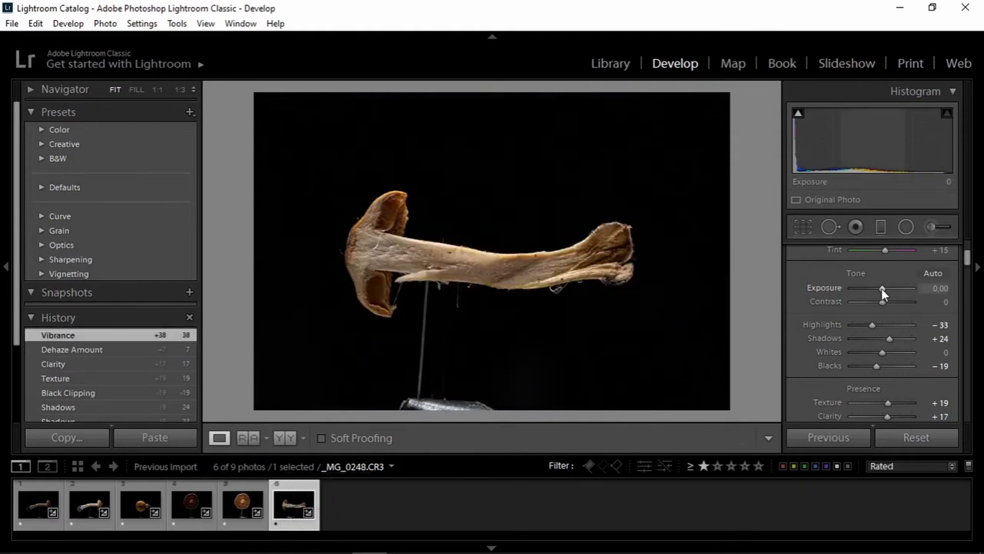
{"action": "left_click_drag", "start_coordinate": [882, 288], "coordinate": [884, 290]}
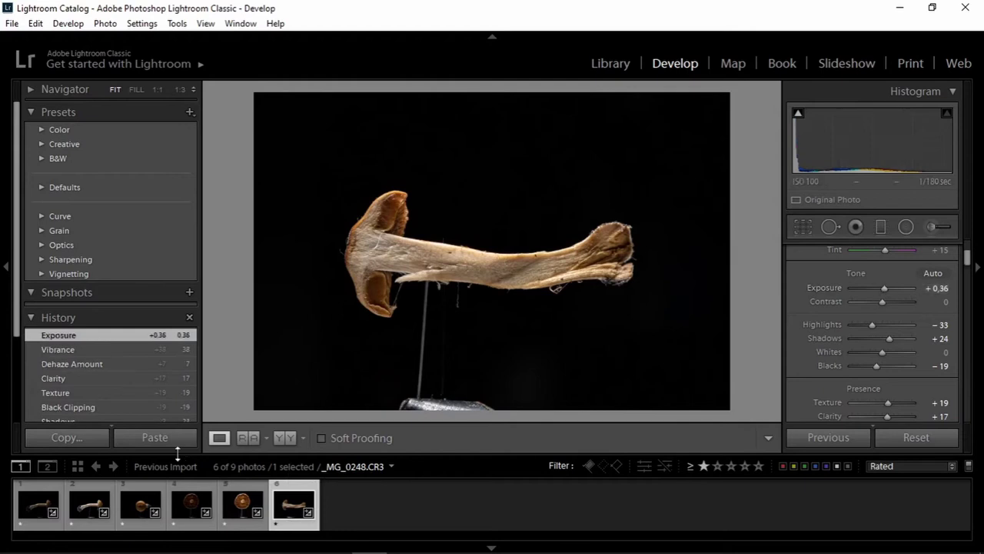
- Give the cap photo _MG_0242 Exposure +0.71 and Saturation +12
{"action": "left_click", "coordinate": [141, 508]}
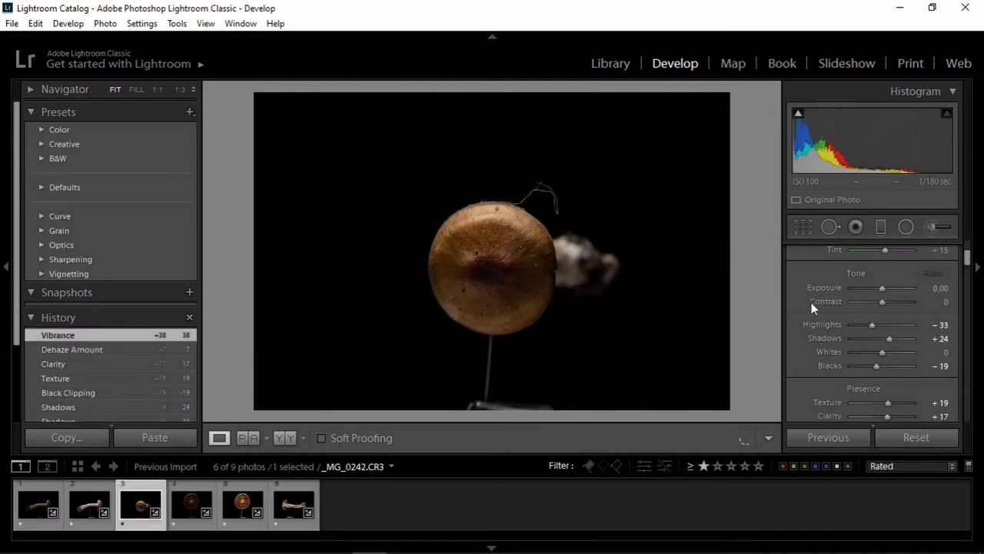
{"action": "left_click_drag", "start_coordinate": [882, 291], "coordinate": [884, 290]}
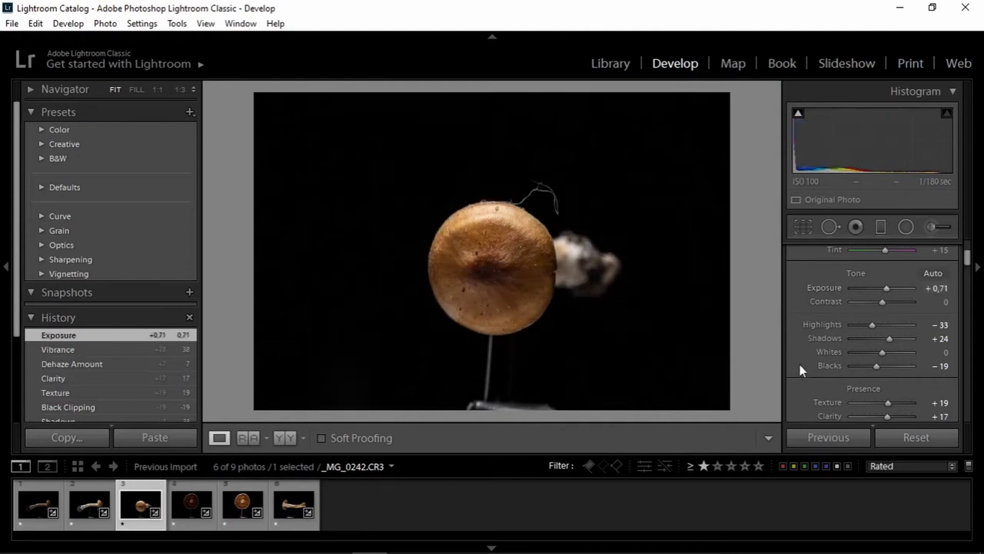
{"action": "scroll", "coordinate": [804, 360], "scroll_direction": "down", "scroll_amount": 3}
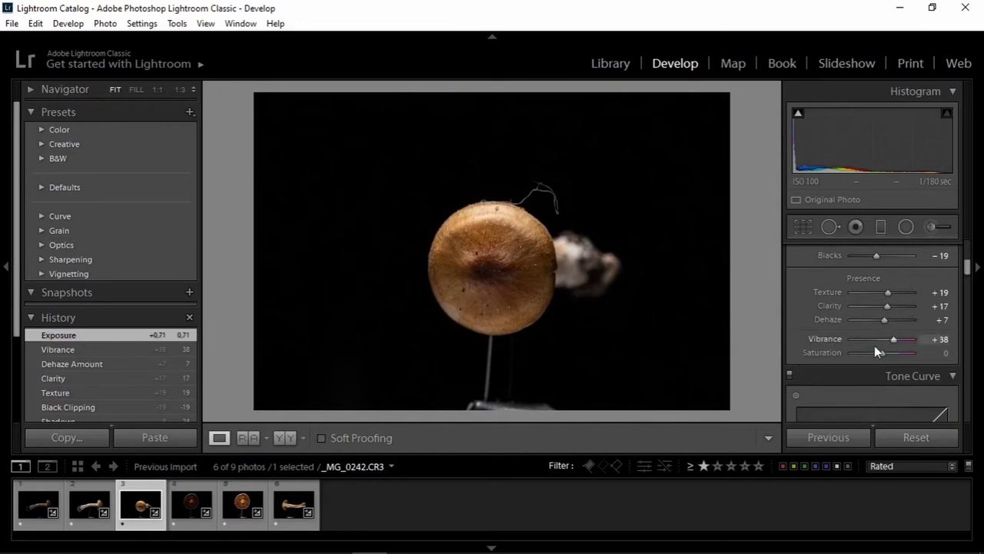
{"action": "left_click_drag", "start_coordinate": [878, 352], "coordinate": [888, 355]}
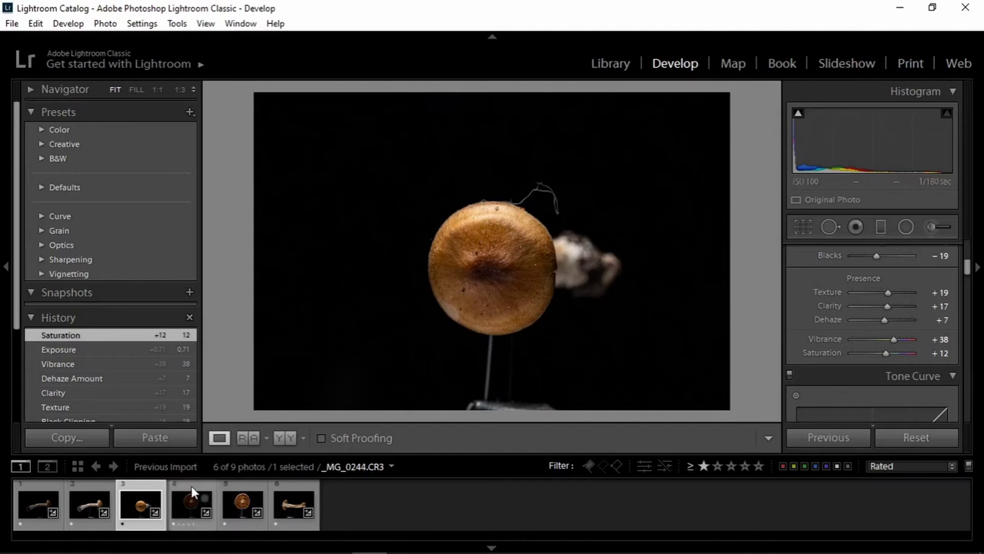
- Review the side-view, cap, gills and horizontal mushroom photos
{"action": "left_click", "coordinate": [90, 508]}
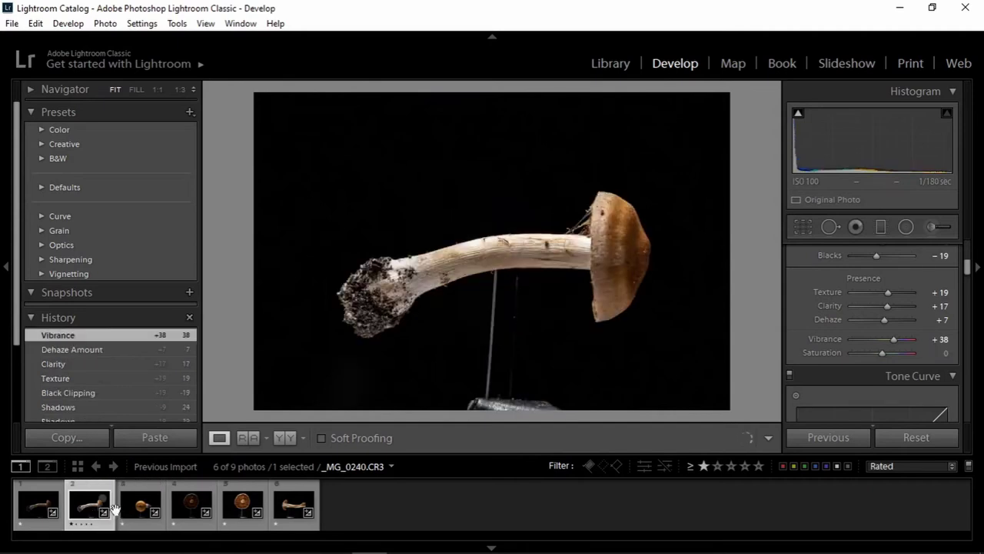
{"action": "left_click", "coordinate": [141, 511]}
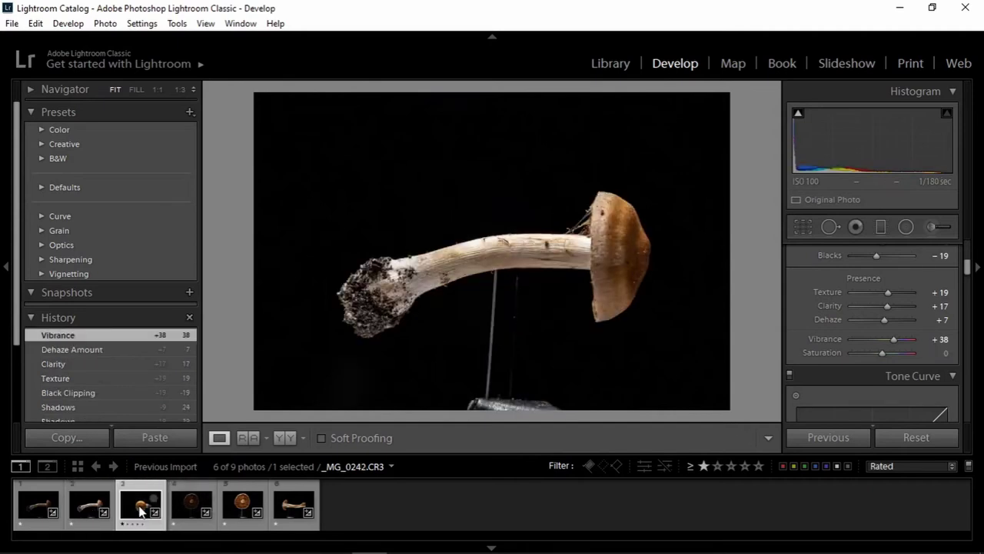
{"action": "left_click", "coordinate": [243, 510]}
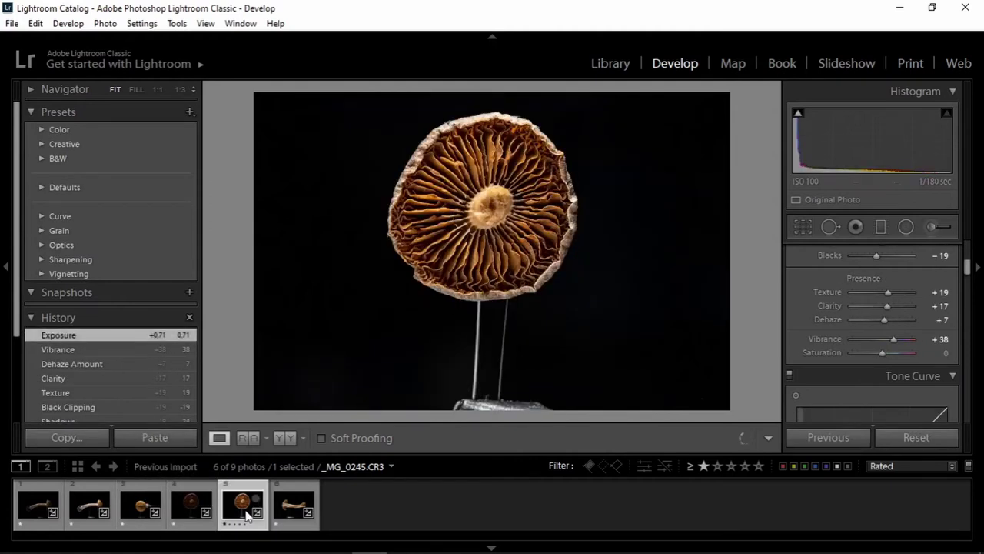
{"action": "left_click", "coordinate": [292, 515]}
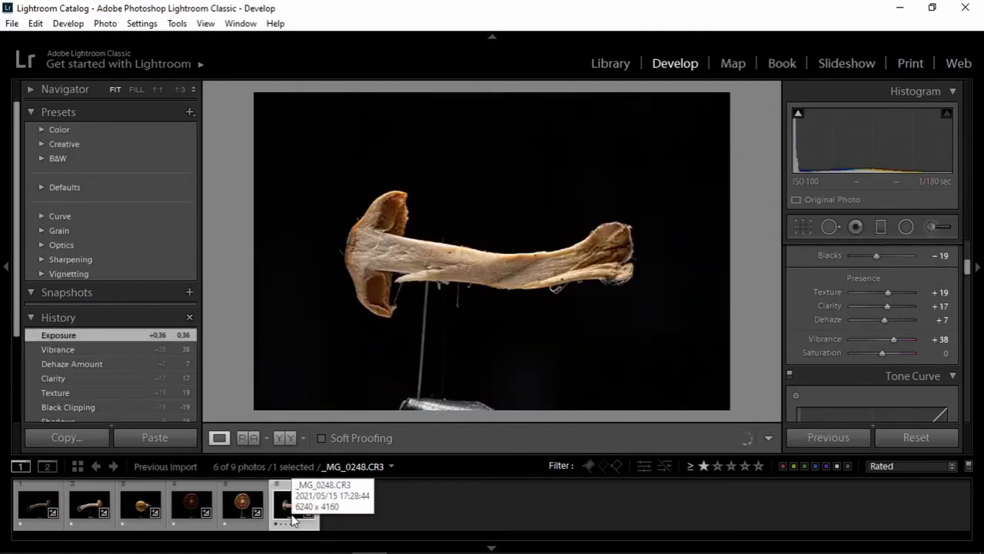
- Add the gills and cap photos to the selection and send them to Photoshop CC 2019
{"action": "left_click", "coordinate": [242, 511], "text": "ctrl"}
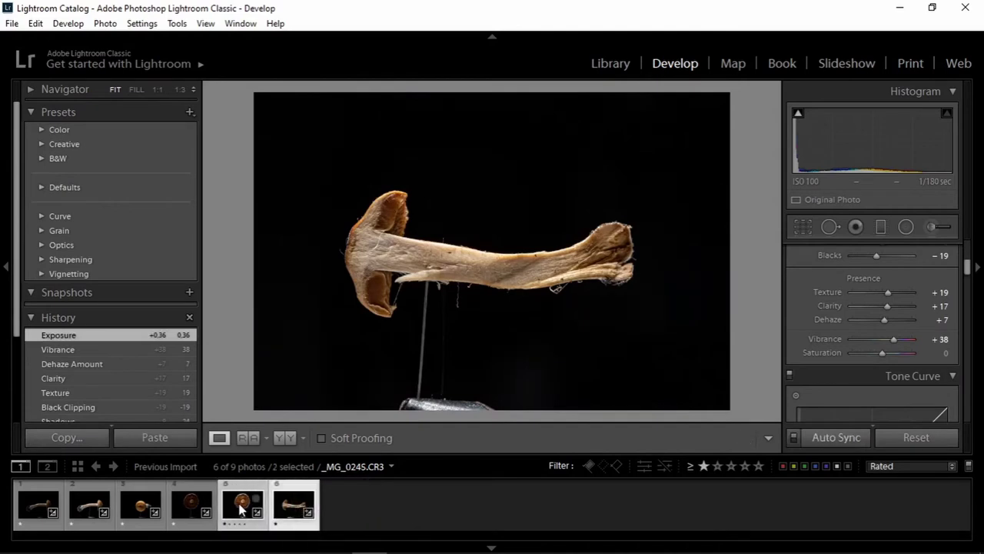
{"action": "left_click", "coordinate": [136, 512], "text": "ctrl"}
{"action": "right_click", "coordinate": [136, 512]}
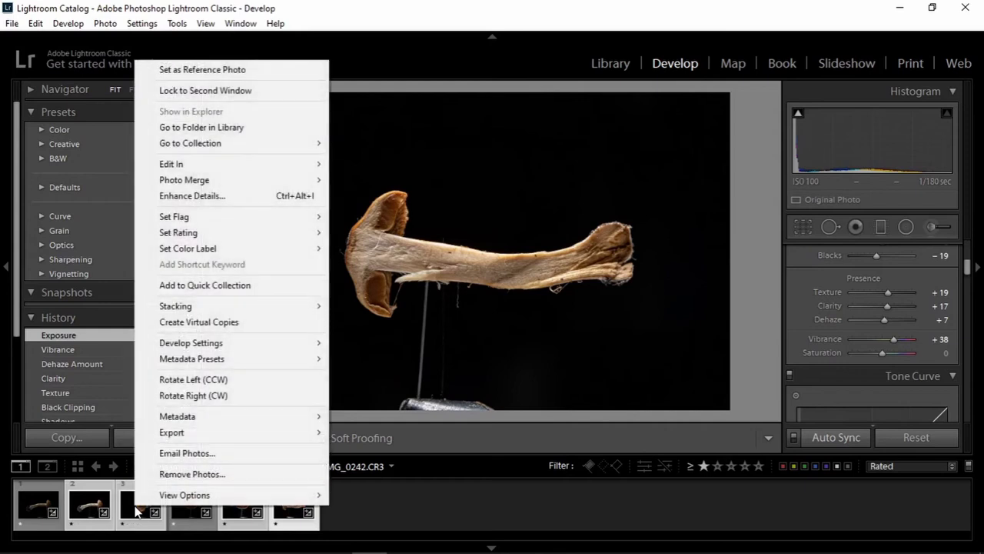
{"action": "mouse_move", "coordinate": [286, 169]}
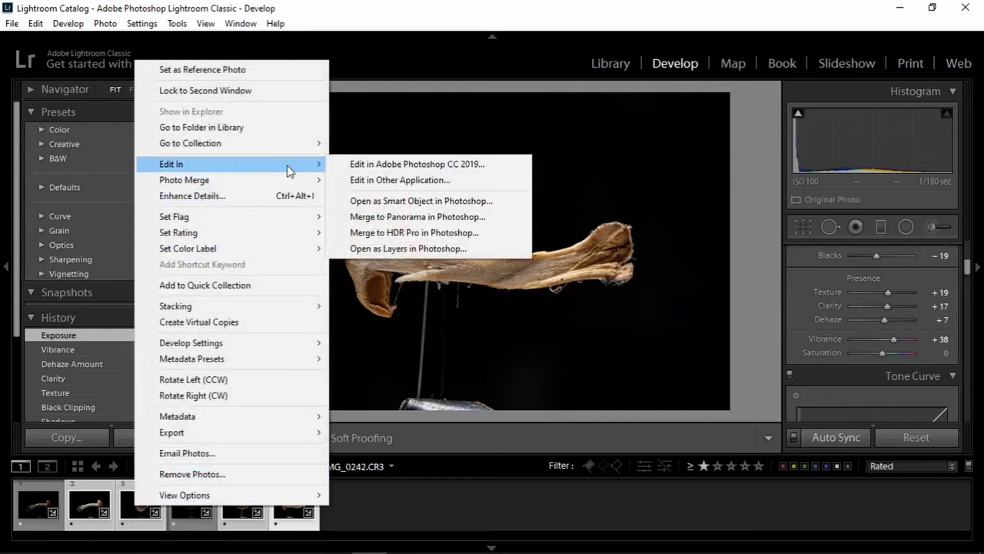
{"action": "left_click", "coordinate": [379, 163]}
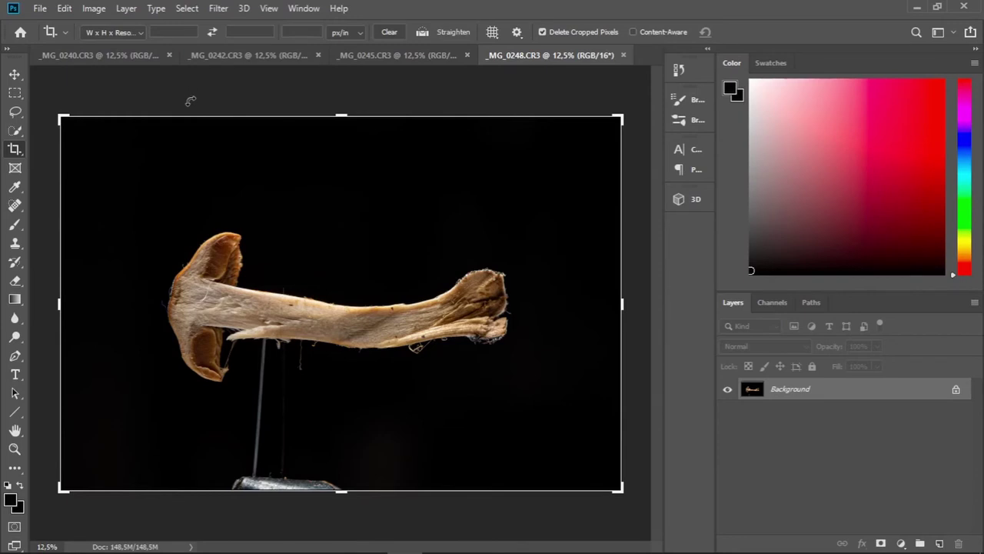
- Commit the crop and sample the black background with Select > Color Range
{"action": "left_click", "coordinate": [15, 77]}
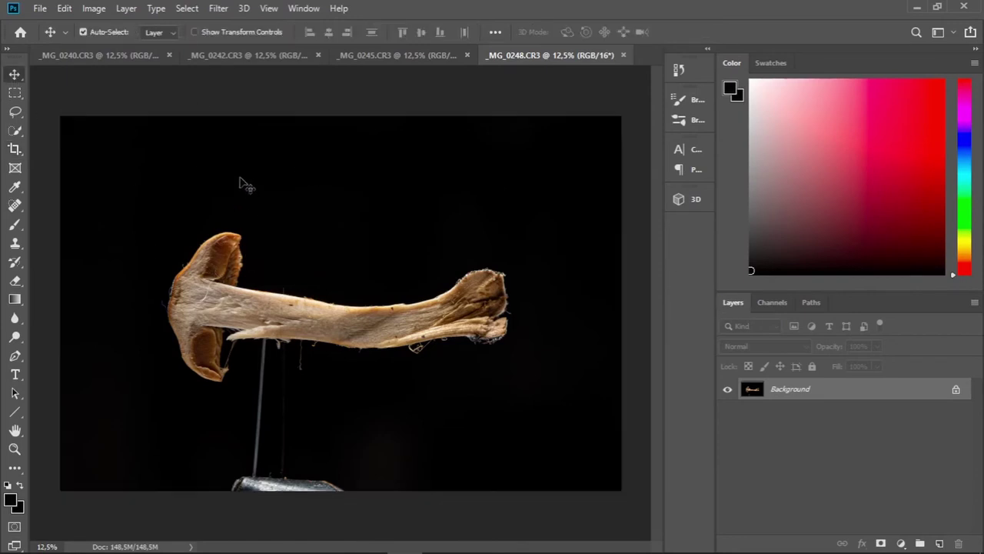
{"action": "left_click", "coordinate": [189, 10]}
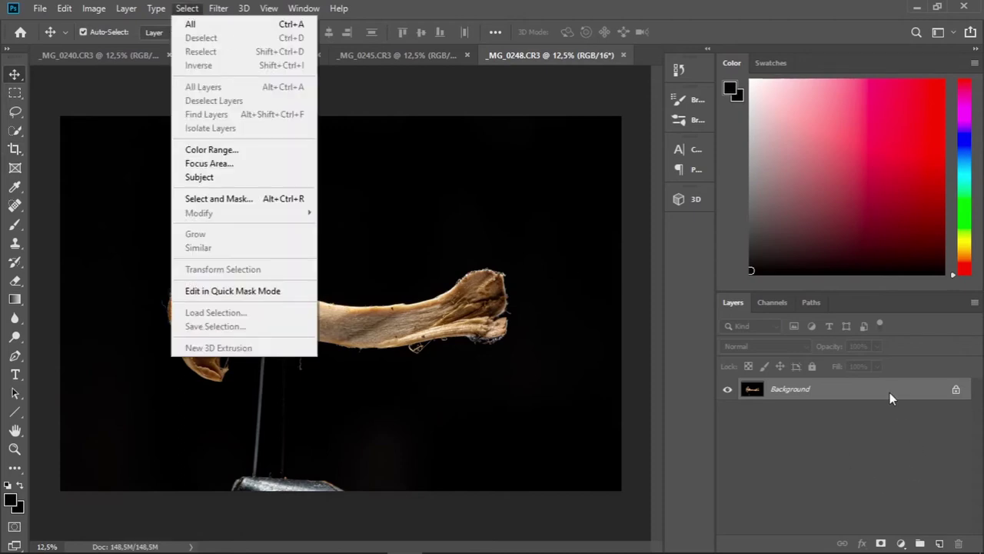
{"action": "left_click", "coordinate": [219, 150]}
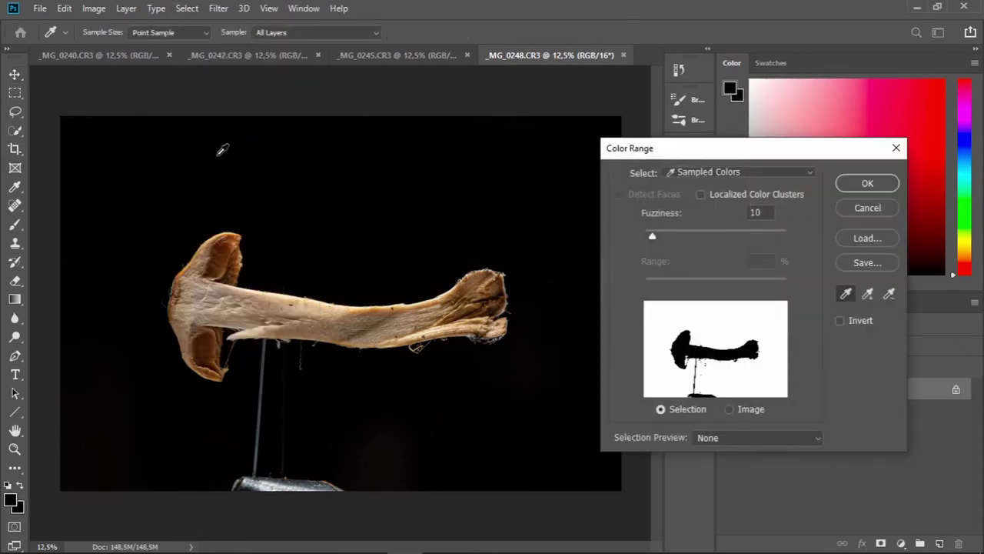
{"action": "left_click", "coordinate": [477, 176]}
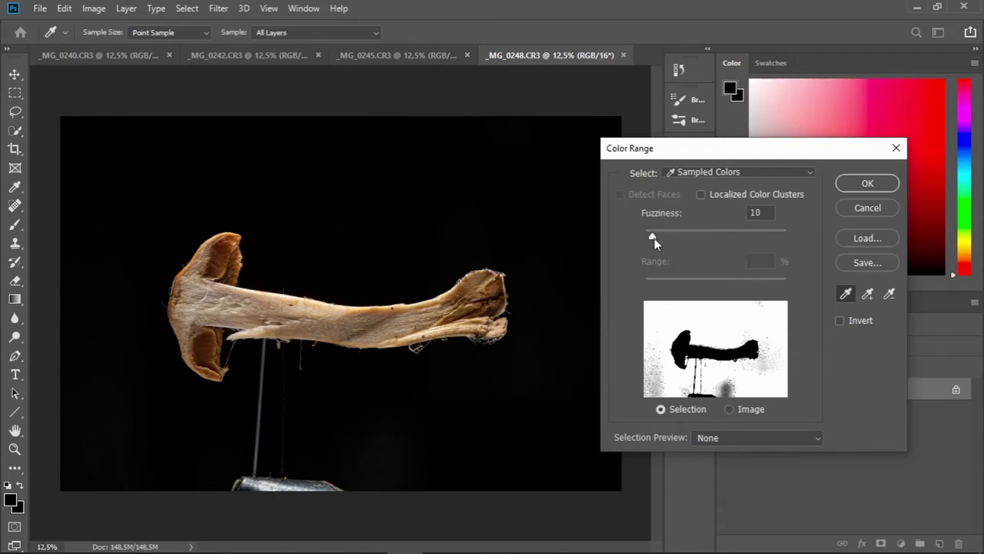
- Set Fuzziness to 10 and sample more dark background, including the lower area
{"action": "mouse_move", "coordinate": [654, 237]}
{"action": "left_mouse_down"}
{"action": "mouse_move", "coordinate": [667, 237]}
{"action": "mouse_move", "coordinate": [653, 240]}
{"action": "left_mouse_up"}
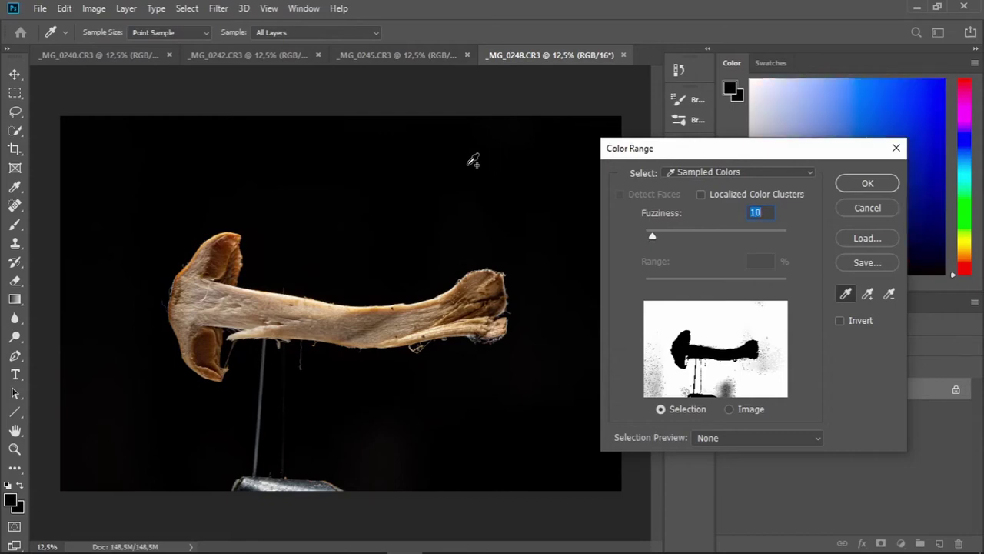
{"action": "left_click", "coordinate": [323, 166]}
{"action": "mouse_move", "coordinate": [198, 167]}
{"action": "left_mouse_down"}
{"action": "mouse_move", "coordinate": [136, 235]}
{"action": "mouse_move", "coordinate": [105, 292]}
{"action": "mouse_move", "coordinate": [108, 344]}
{"action": "mouse_move", "coordinate": [149, 405]}
{"action": "mouse_move", "coordinate": [126, 430]}
{"action": "mouse_move", "coordinate": [123, 408]}
{"action": "mouse_move", "coordinate": [184, 457]}
{"action": "mouse_move", "coordinate": [177, 420]}
{"action": "mouse_move", "coordinate": [125, 460]}
{"action": "mouse_move", "coordinate": [174, 452]}
{"action": "mouse_move", "coordinate": [260, 391]}
{"action": "left_mouse_up"}
{"action": "left_click_drag", "start_coordinate": [382, 463], "coordinate": [392, 416]}
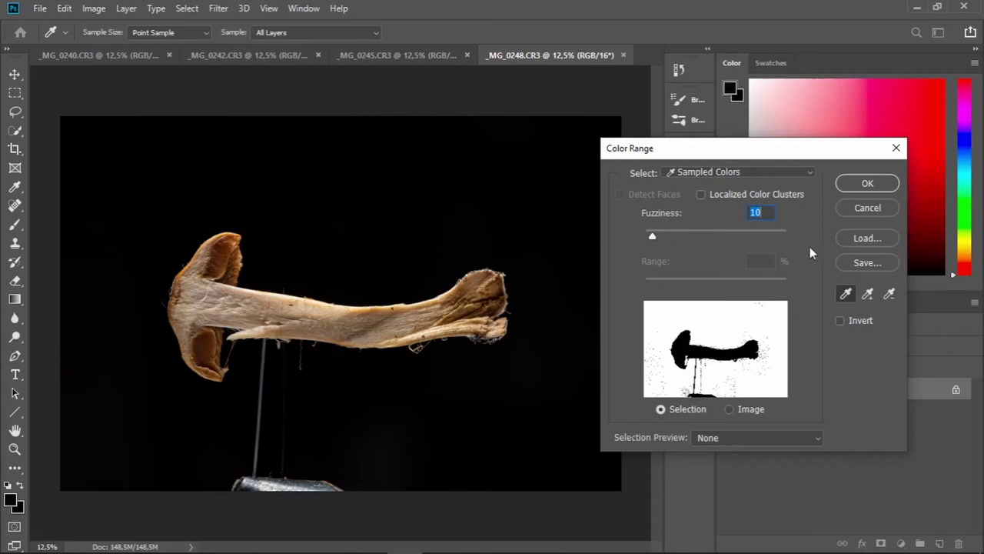
- Accept the Color Range selection, then add and delete trial vector and layer masks on Layer 0
{"action": "left_click", "coordinate": [867, 184]}
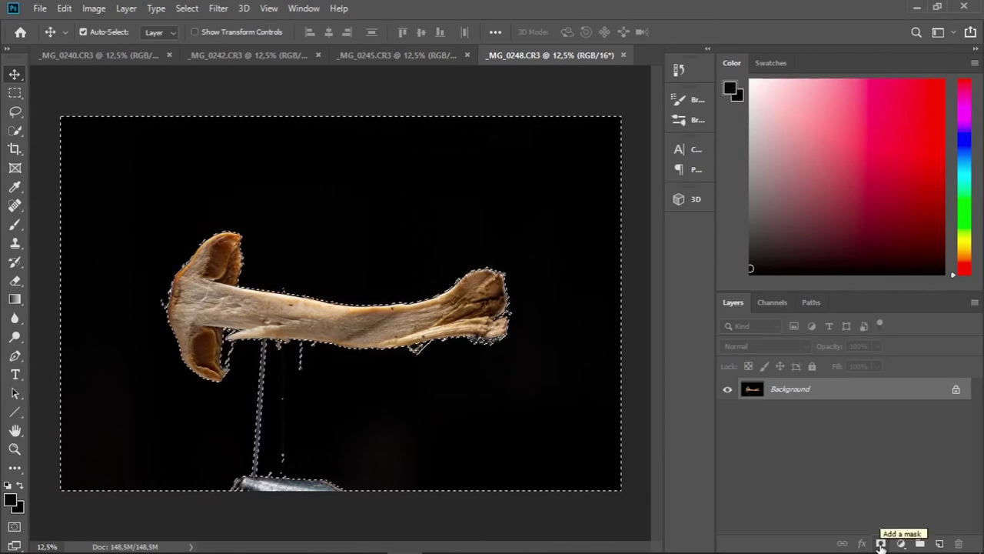
{"action": "left_click", "coordinate": [881, 544]}
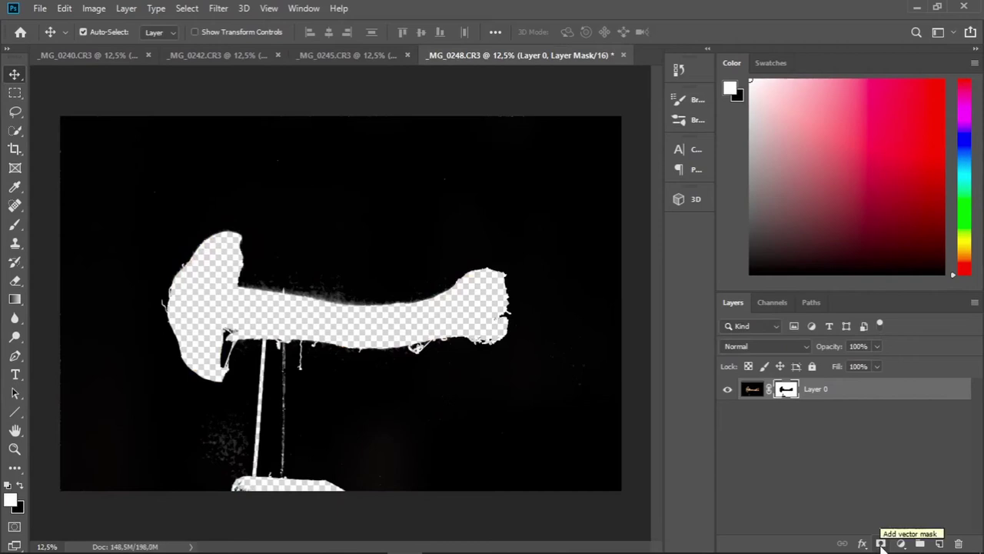
{"action": "left_click", "coordinate": [882, 544]}
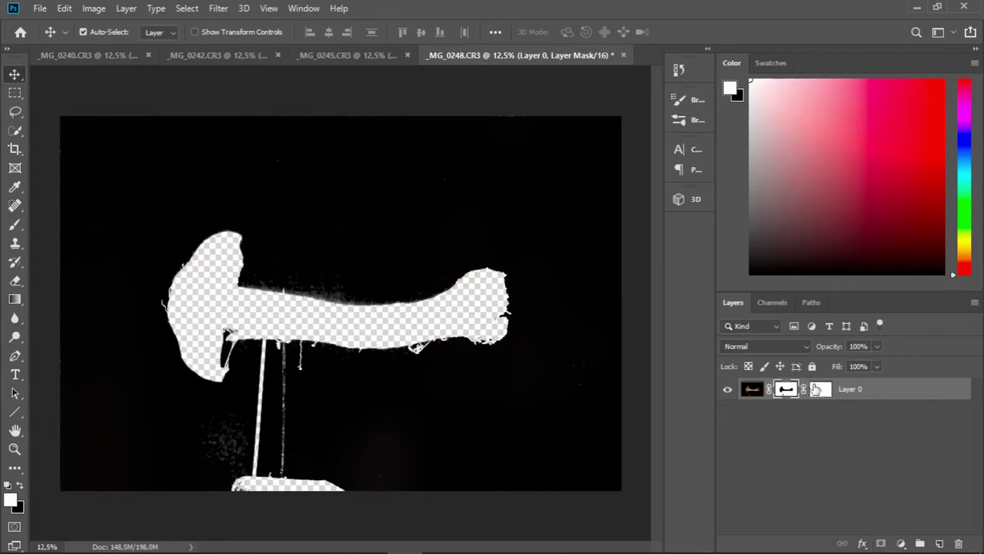
{"action": "right_click", "coordinate": [816, 389]}
{"action": "left_click", "coordinate": [851, 413]}
{"action": "right_click", "coordinate": [792, 402]}
{"action": "left_click", "coordinate": [828, 415]}
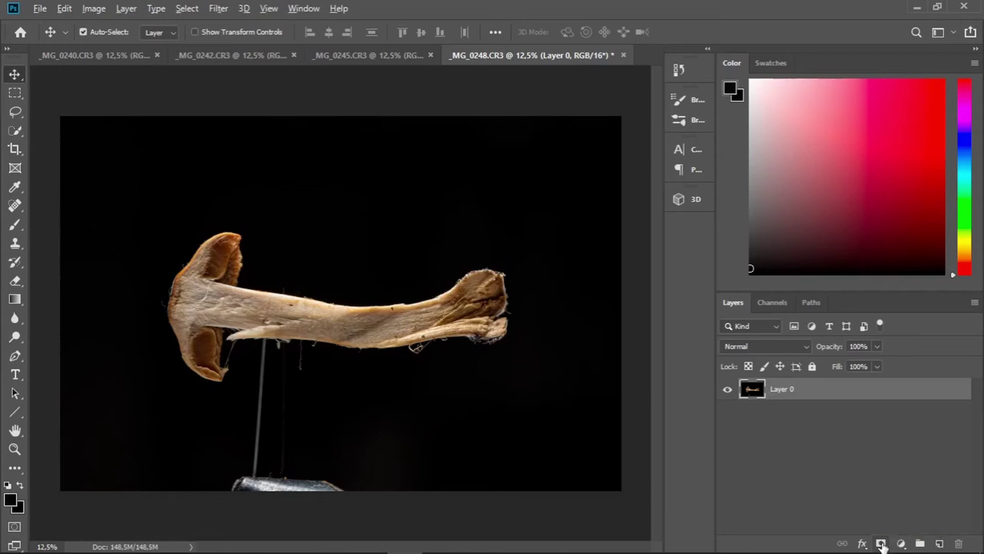
{"action": "left_click", "coordinate": [881, 543], "text": "alt"}
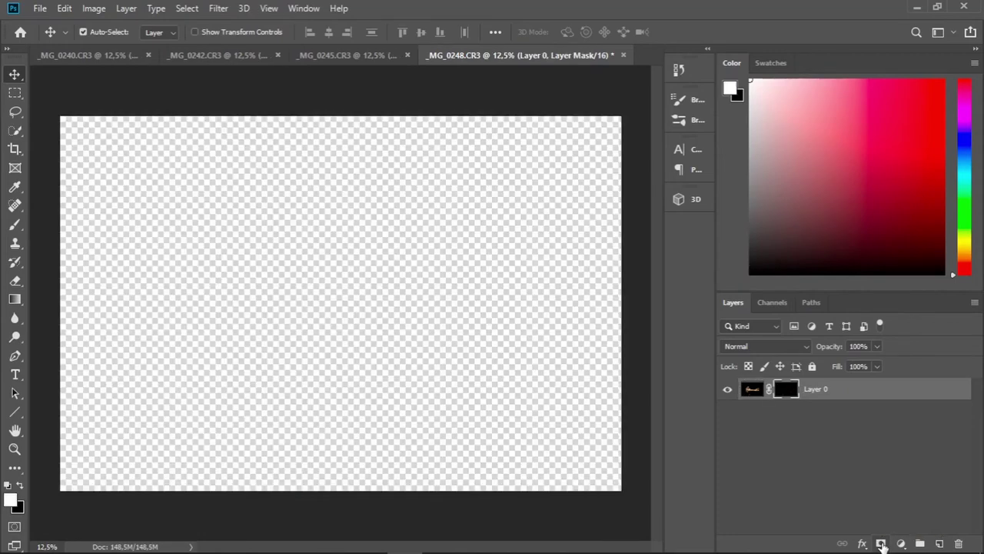
{"action": "right_click", "coordinate": [792, 391]}
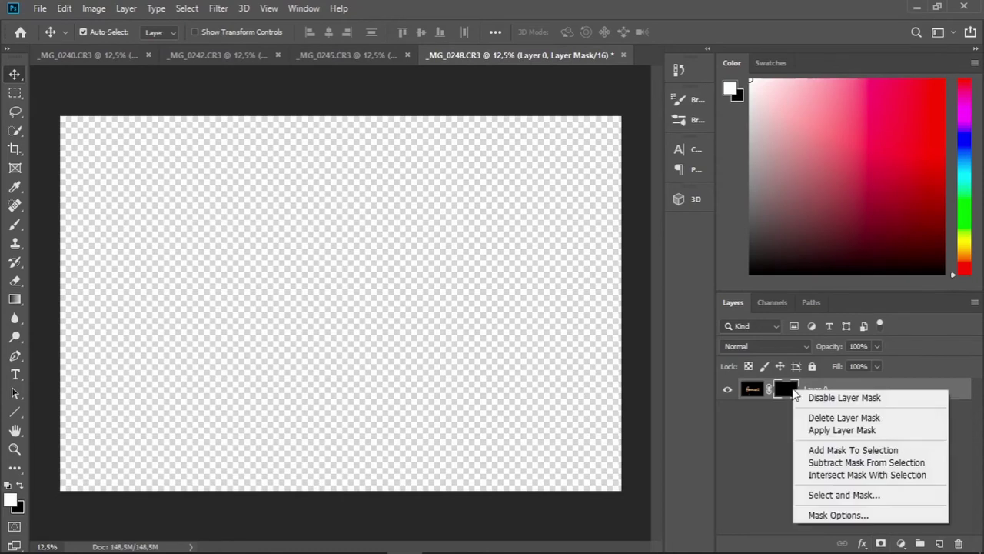
{"action": "left_click", "coordinate": [840, 418]}
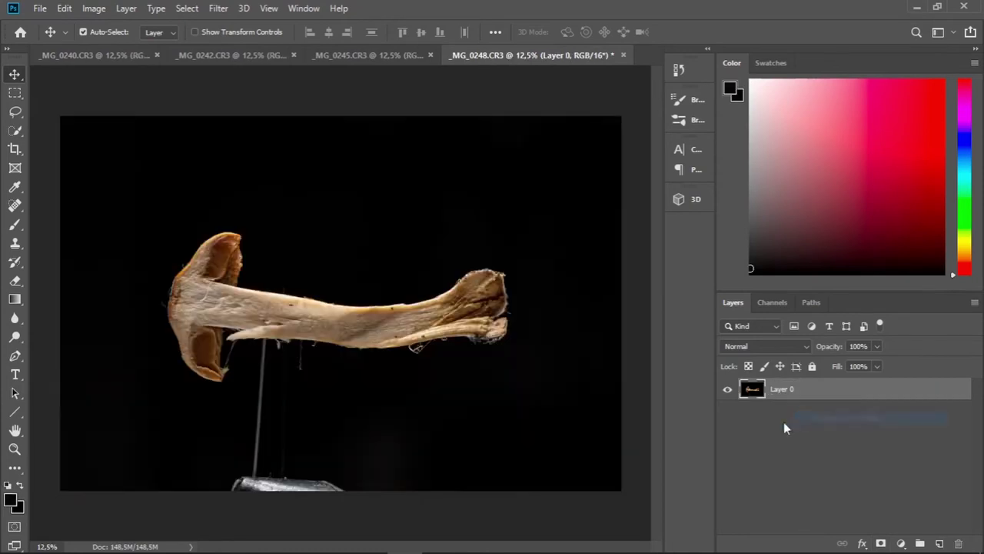
- Redo the Color Range selection, mask Layer 0 from it, and invert the mask with Ctrl+I
{"action": "left_click", "coordinate": [188, 9]}
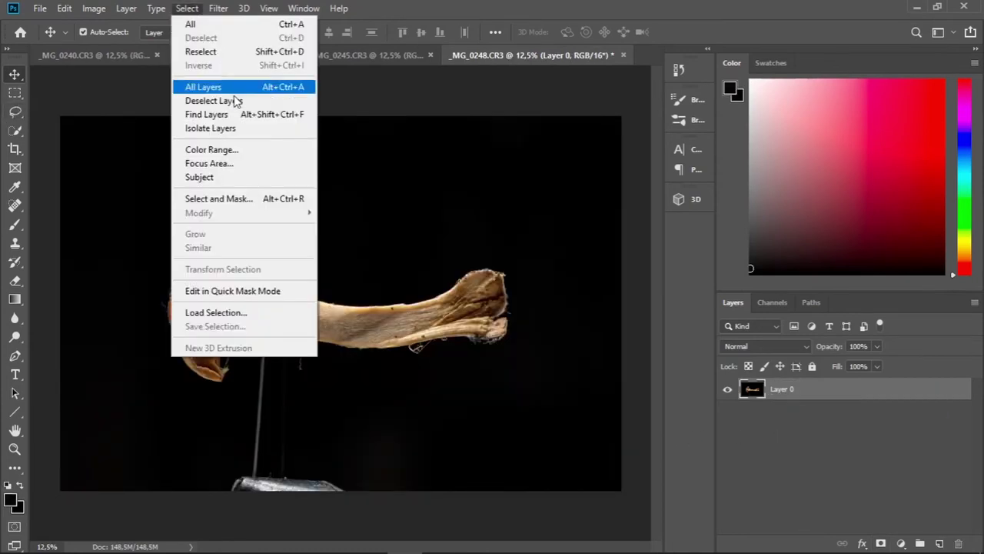
{"action": "left_click", "coordinate": [244, 151]}
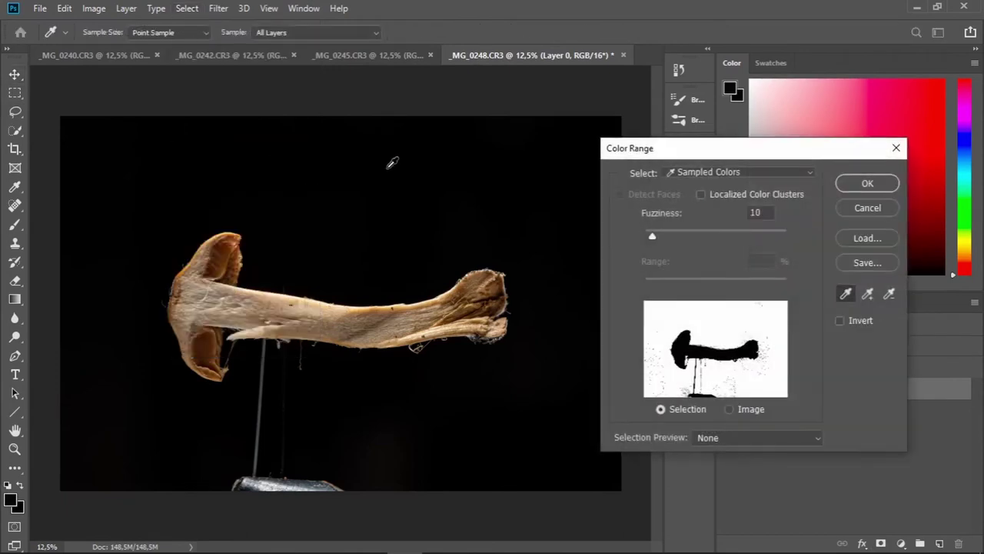
{"action": "left_click", "coordinate": [851, 189]}
{"action": "key", "text": "v"}
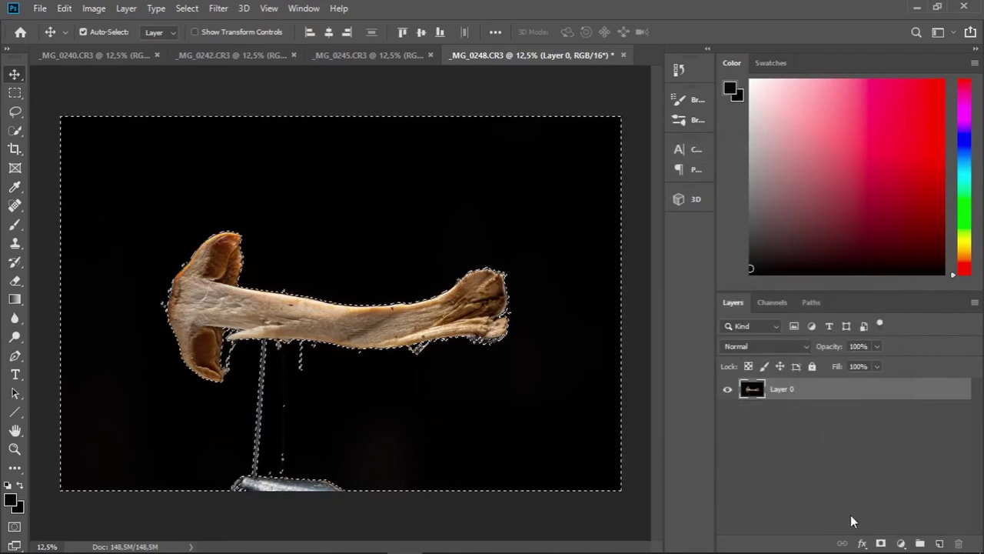
{"action": "left_click", "coordinate": [881, 545]}
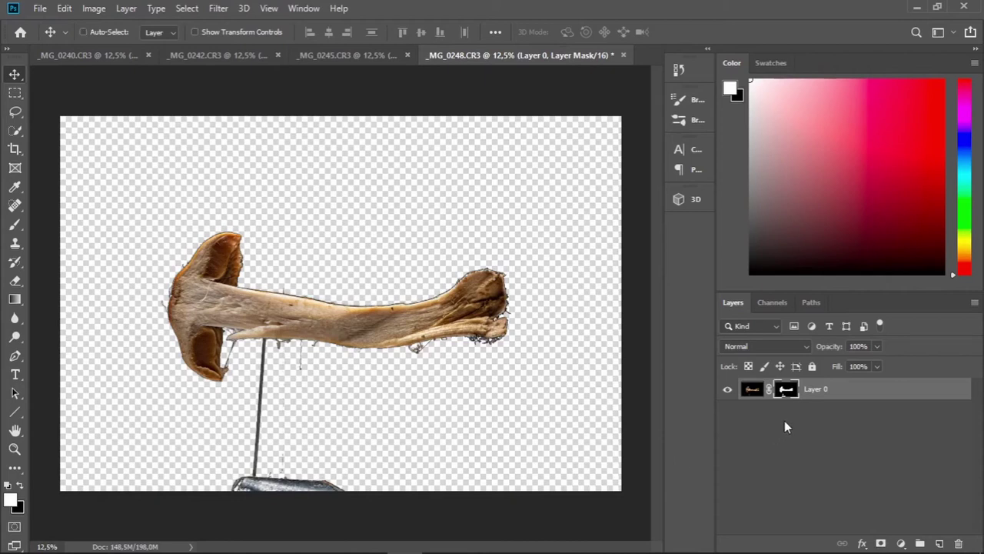
{"action": "key", "text": "ctrl+z"}
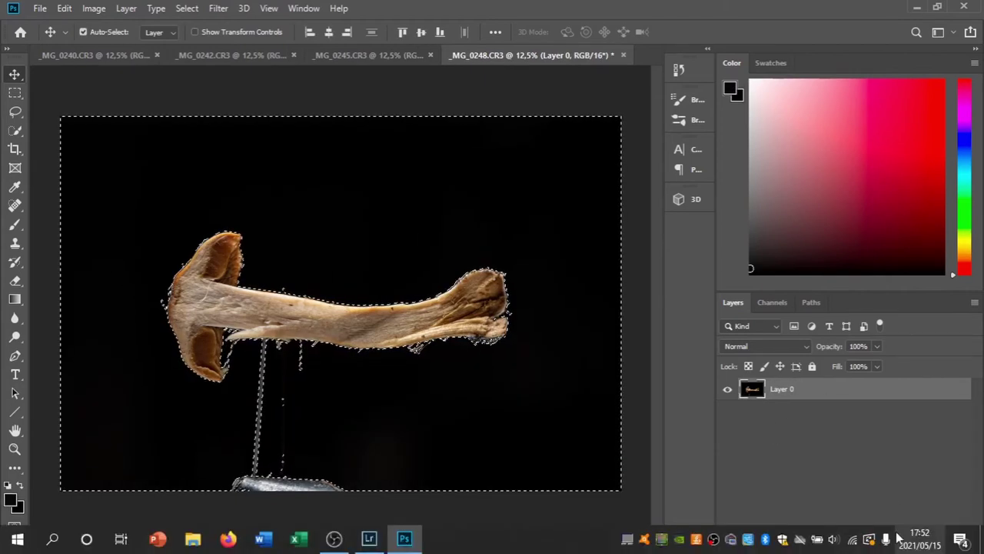
{"action": "left_click", "coordinate": [881, 543]}
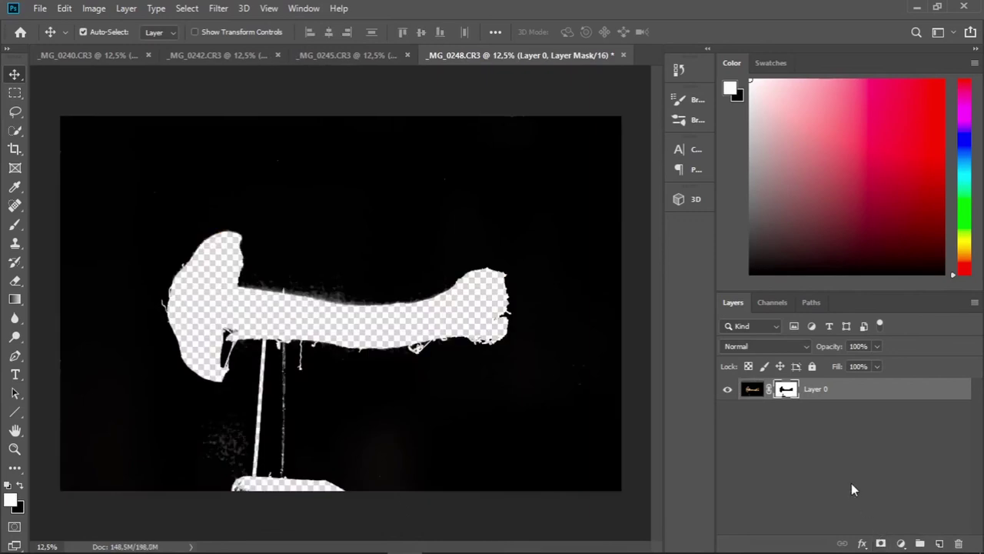
{"action": "key", "text": "ctrl+i"}
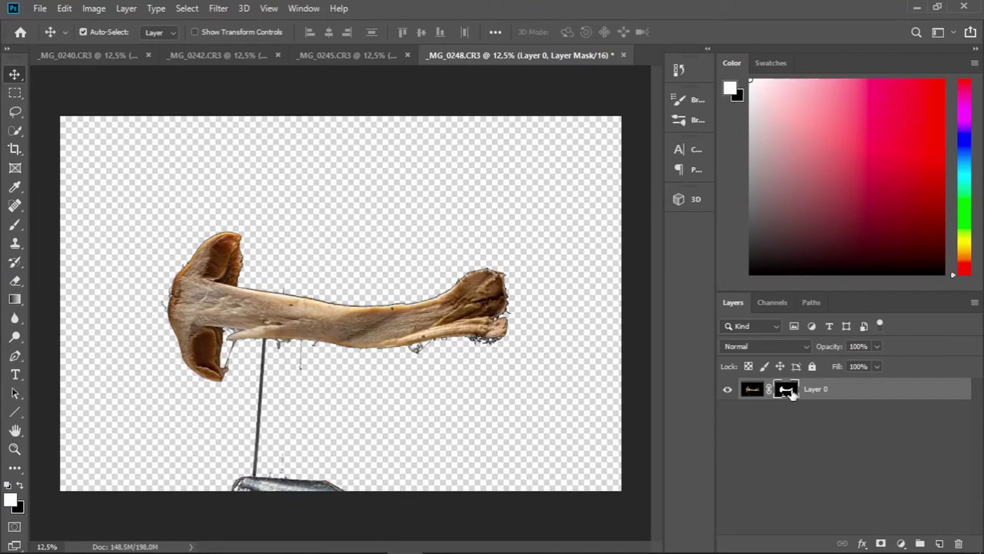
- Paint black on the mask with a 150 px, 90% hardness brush over the base and pin
{"action": "left_click", "coordinate": [13, 228]}
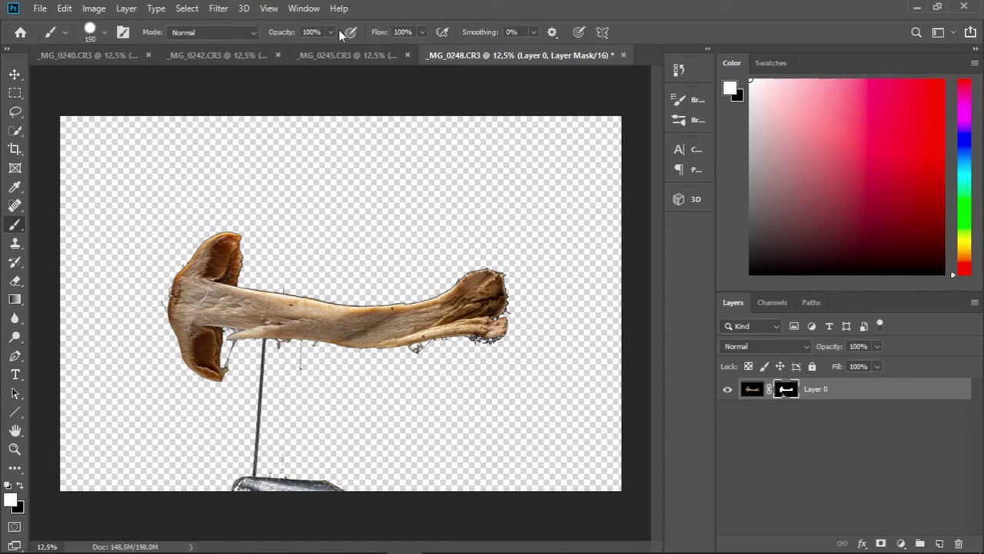
{"action": "left_click", "coordinate": [105, 32]}
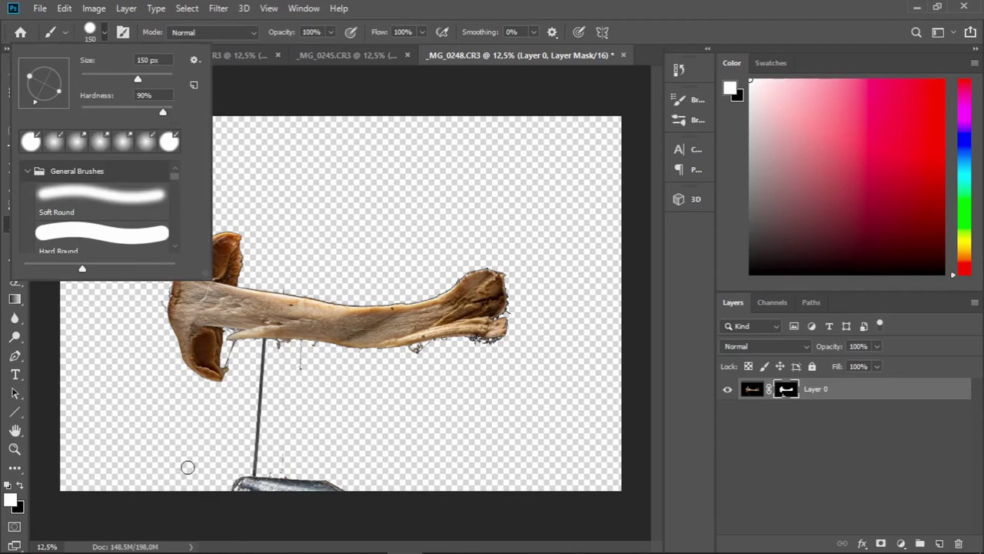
{"action": "left_click", "coordinate": [22, 486]}
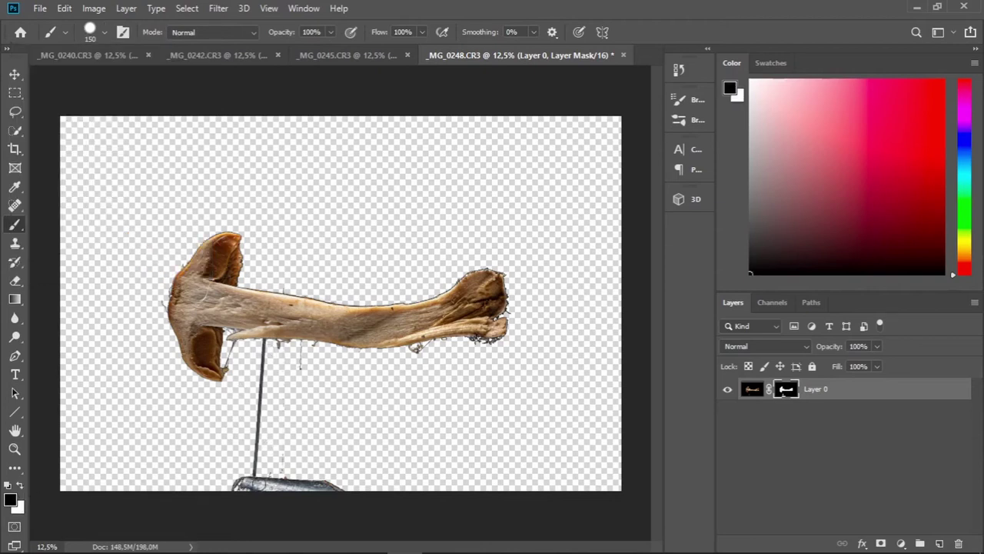
{"action": "mouse_move", "coordinate": [229, 489]}
{"action": "left_mouse_down"}
{"action": "mouse_move", "coordinate": [292, 476]}
{"action": "mouse_move", "coordinate": [341, 483]}
{"action": "mouse_move", "coordinate": [234, 490]}
{"action": "mouse_move", "coordinate": [350, 474]}
{"action": "mouse_move", "coordinate": [270, 498]}
{"action": "mouse_move", "coordinate": [235, 487]}
{"action": "mouse_move", "coordinate": [326, 476]}
{"action": "mouse_move", "coordinate": [266, 495]}
{"action": "mouse_move", "coordinate": [272, 483]}
{"action": "mouse_move", "coordinate": [299, 482]}
{"action": "mouse_move", "coordinate": [234, 472]}
{"action": "mouse_move", "coordinate": [256, 476]}
{"action": "mouse_move", "coordinate": [286, 449]}
{"action": "mouse_move", "coordinate": [270, 481]}
{"action": "mouse_move", "coordinate": [249, 470]}
{"action": "mouse_move", "coordinate": [264, 439]}
{"action": "mouse_move", "coordinate": [256, 408]}
{"action": "mouse_move", "coordinate": [260, 451]}
{"action": "mouse_move", "coordinate": [254, 399]}
{"action": "mouse_move", "coordinate": [265, 375]}
{"action": "mouse_move", "coordinate": [264, 421]}
{"action": "mouse_move", "coordinate": [241, 399]}
{"action": "mouse_move", "coordinate": [265, 347]}
{"action": "left_mouse_up"}
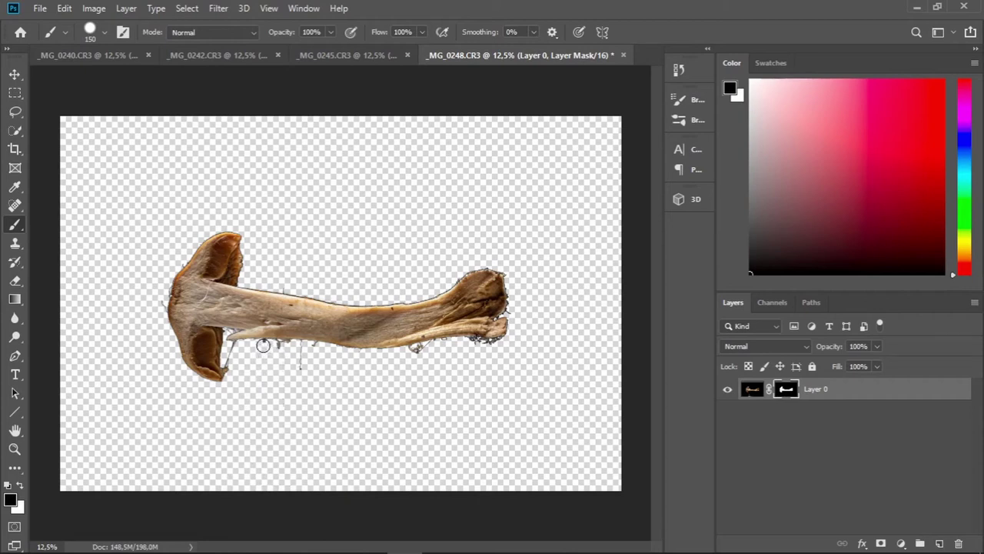
{"action": "left_click_drag", "start_coordinate": [301, 374], "coordinate": [300, 347]}
- On the _MG_0248 mask, paint out the remaining pin traces and restore the stem's ragged right end
{"action": "left_click", "coordinate": [790, 395], "text": "alt"}
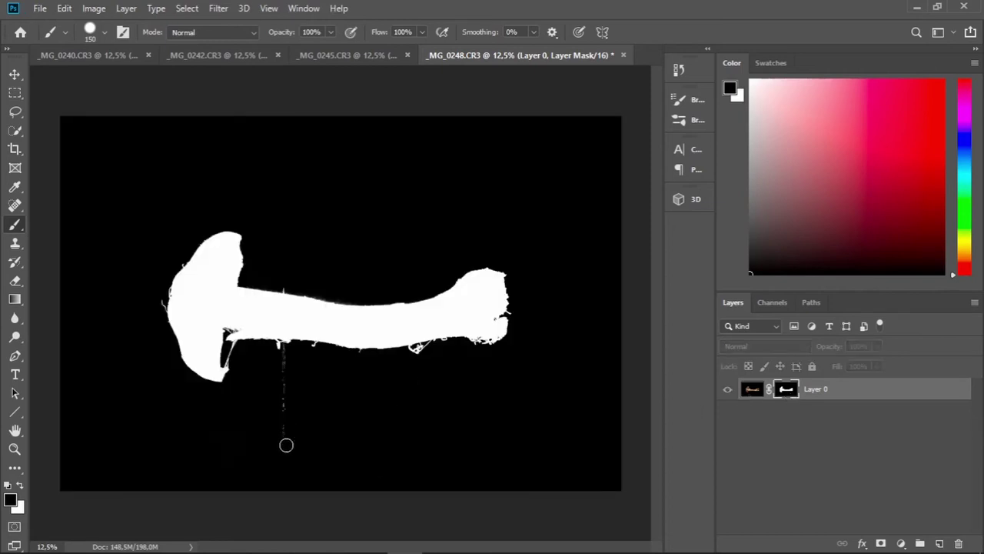
{"action": "left_click_drag", "start_coordinate": [283, 444], "coordinate": [285, 352]}
{"action": "left_click", "coordinate": [20, 486]}
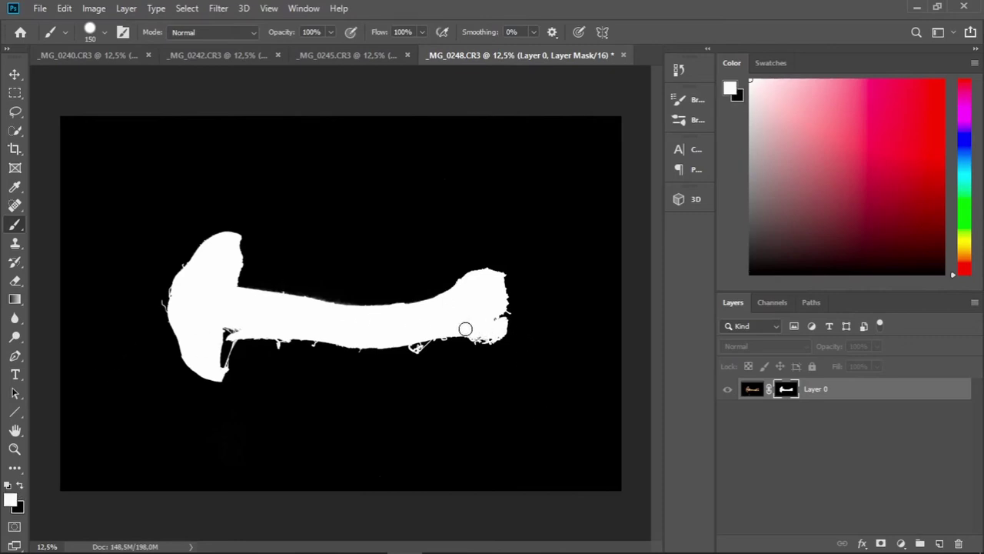
{"action": "mouse_move", "coordinate": [474, 331]}
{"action": "left_mouse_down"}
{"action": "mouse_move", "coordinate": [488, 336]}
{"action": "mouse_move", "coordinate": [499, 308]}
{"action": "left_mouse_up"}
{"action": "left_click", "coordinate": [19, 487]}
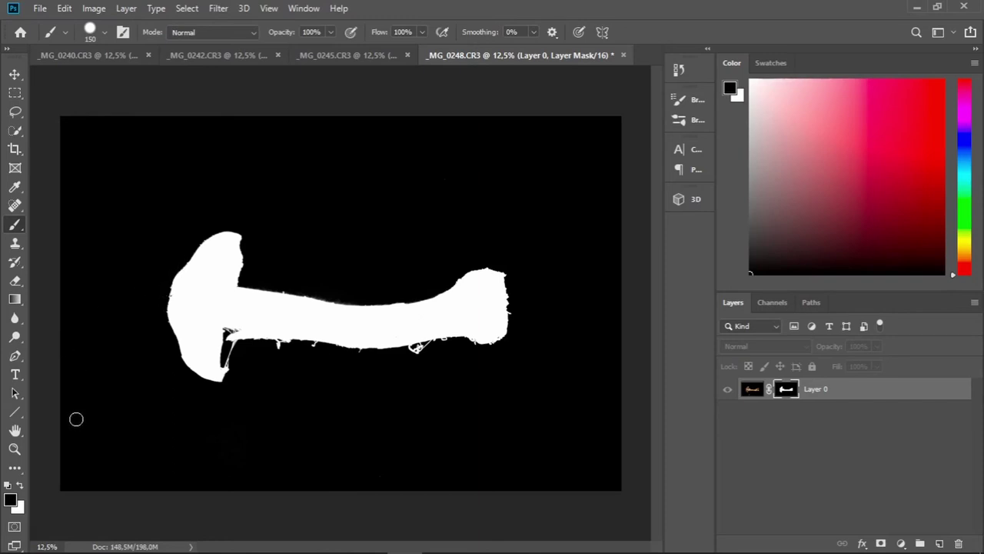
{"action": "left_click", "coordinate": [20, 487]}
{"action": "left_click", "coordinate": [792, 394], "text": "alt"}
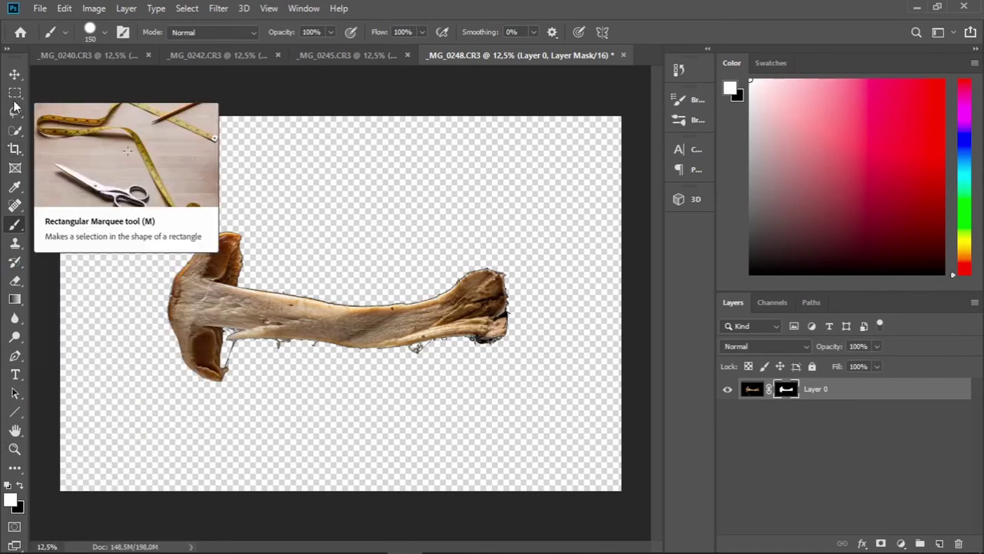
- Crop the _MG_0248 stem image tightly around the cut-out, 4352 px wide
{"action": "left_click", "coordinate": [15, 149]}
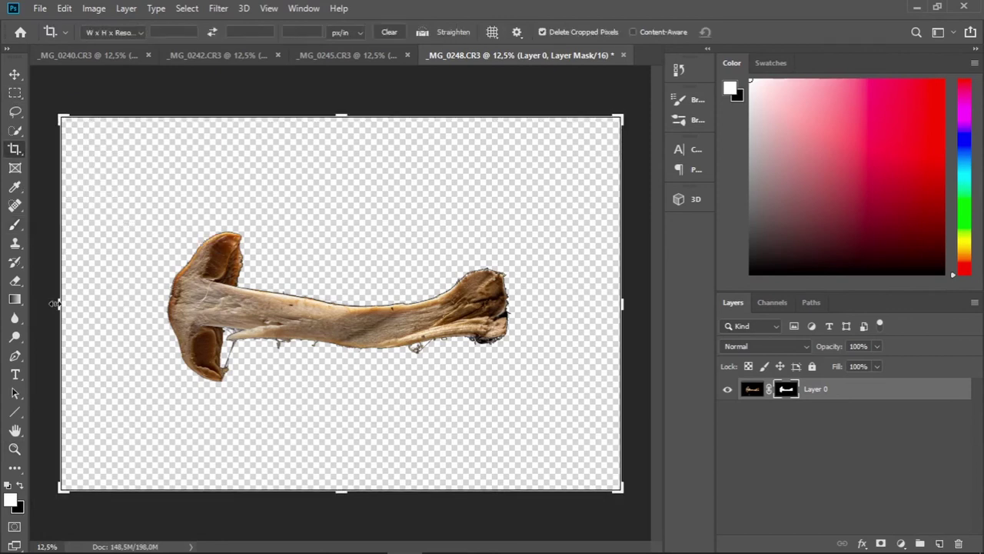
{"action": "left_click_drag", "start_coordinate": [56, 304], "coordinate": [101, 306]}
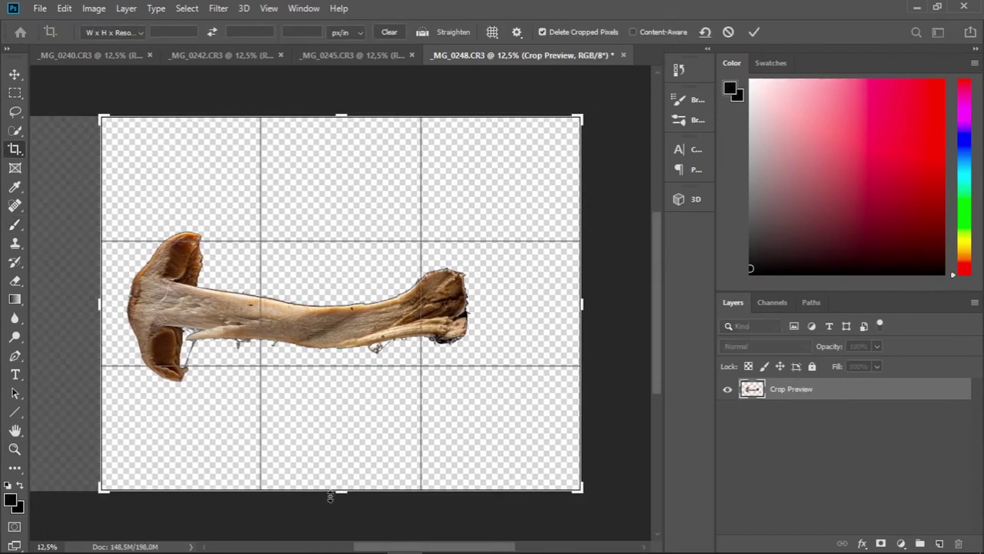
{"action": "left_click_drag", "start_coordinate": [341, 489], "coordinate": [341, 445]}
{"action": "left_click_drag", "start_coordinate": [338, 161], "coordinate": [341, 204]}
{"action": "left_click_drag", "start_coordinate": [581, 303], "coordinate": [535, 305]}
{"action": "left_click", "coordinate": [753, 33]}
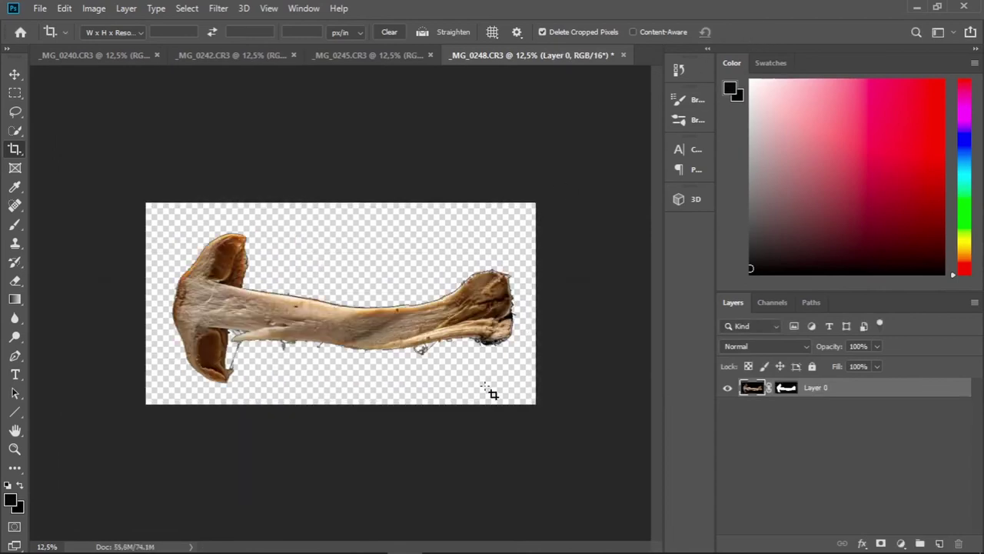
{"action": "left_click", "coordinate": [385, 55]}
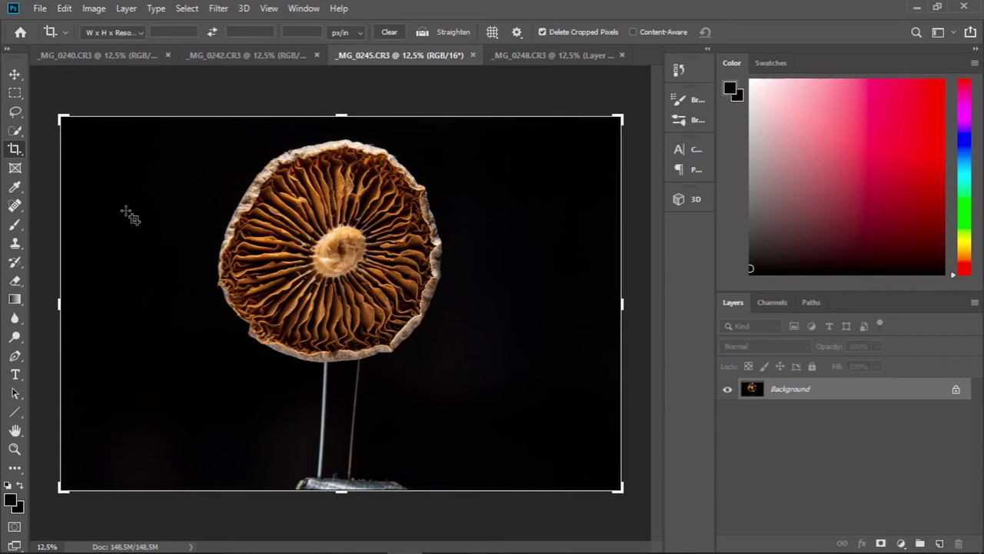
- Mask out _MG_0245's black background with Color Range and paint away the stand's base and stems
{"action": "left_click", "coordinate": [187, 8]}
{"action": "left_click", "coordinate": [223, 147]}
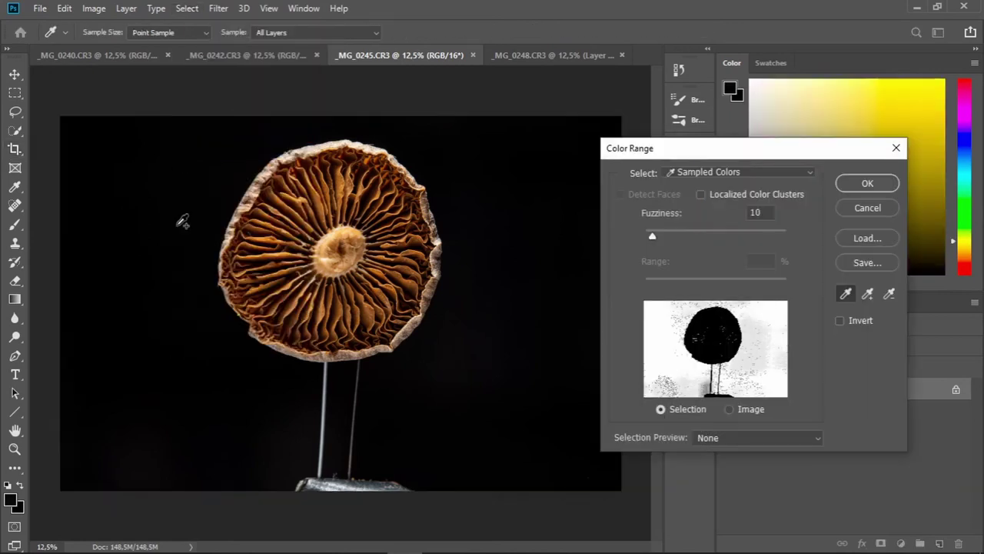
{"action": "left_click", "coordinate": [867, 183]}
{"action": "left_click", "coordinate": [881, 543], "text": "alt"}
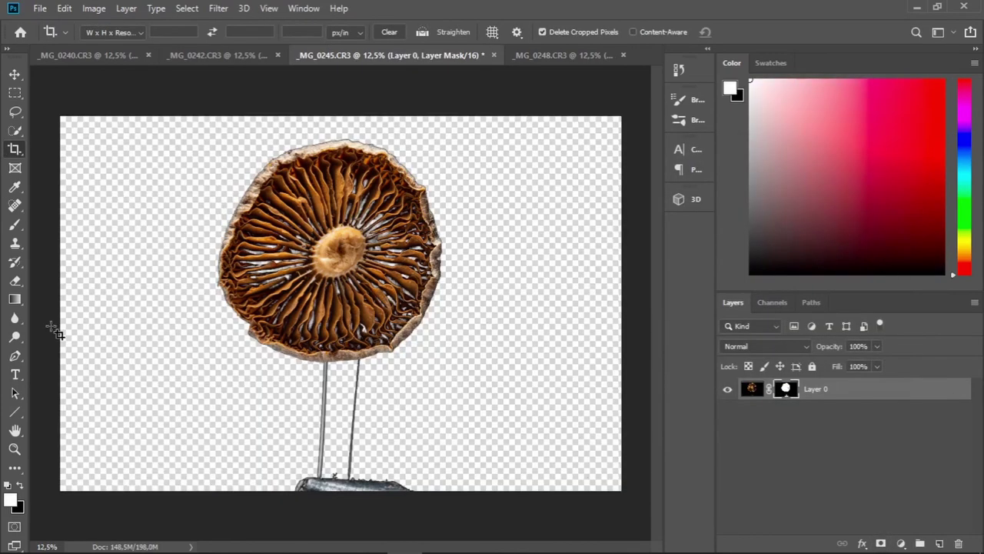
{"action": "key", "text": "b"}
{"action": "left_click", "coordinate": [20, 484]}
{"action": "mouse_move", "coordinate": [296, 483]}
{"action": "left_mouse_down"}
{"action": "mouse_move", "coordinate": [415, 484]}
{"action": "mouse_move", "coordinate": [362, 359]}
{"action": "mouse_move", "coordinate": [325, 391]}
{"action": "mouse_move", "coordinate": [324, 426]}
{"action": "left_mouse_up"}
- In mask view, paint white with a 448 brush to fill dark streaks inside the cap
{"action": "left_click", "coordinate": [786, 388], "text": "alt"}
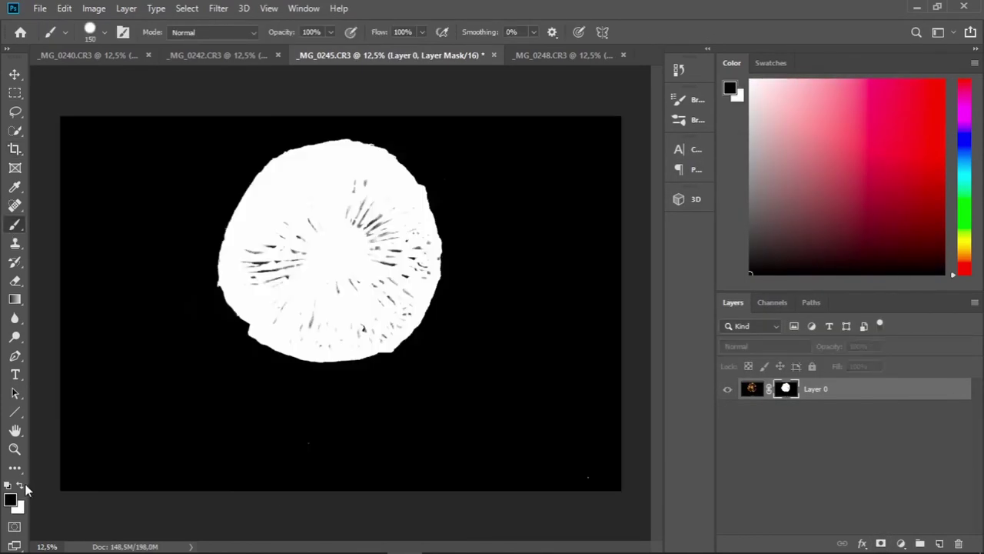
{"action": "key", "text": "x"}
{"action": "left_click_drag", "start_coordinate": [356, 180], "coordinate": [408, 241]}
{"action": "left_click", "coordinate": [104, 32]}
{"action": "left_click_drag", "start_coordinate": [46, 68], "coordinate": [74, 68]}
{"action": "mouse_move", "coordinate": [277, 252]}
{"action": "left_mouse_down"}
{"action": "mouse_move", "coordinate": [367, 333]}
{"action": "mouse_move", "coordinate": [356, 177]}
{"action": "left_mouse_up"}
{"action": "key", "text": "x"}
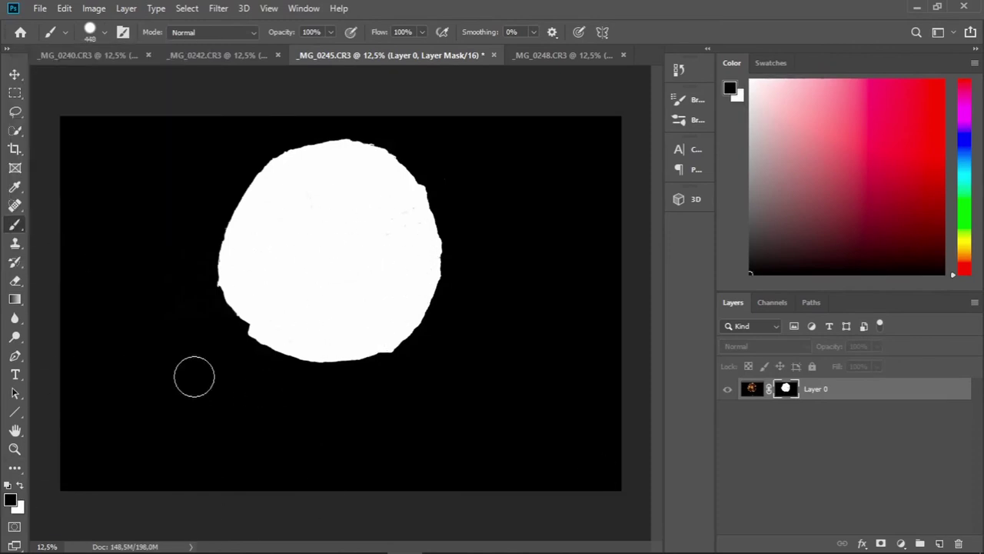
{"action": "left_click", "coordinate": [786, 388], "text": "alt"}
{"action": "key", "text": "x"}
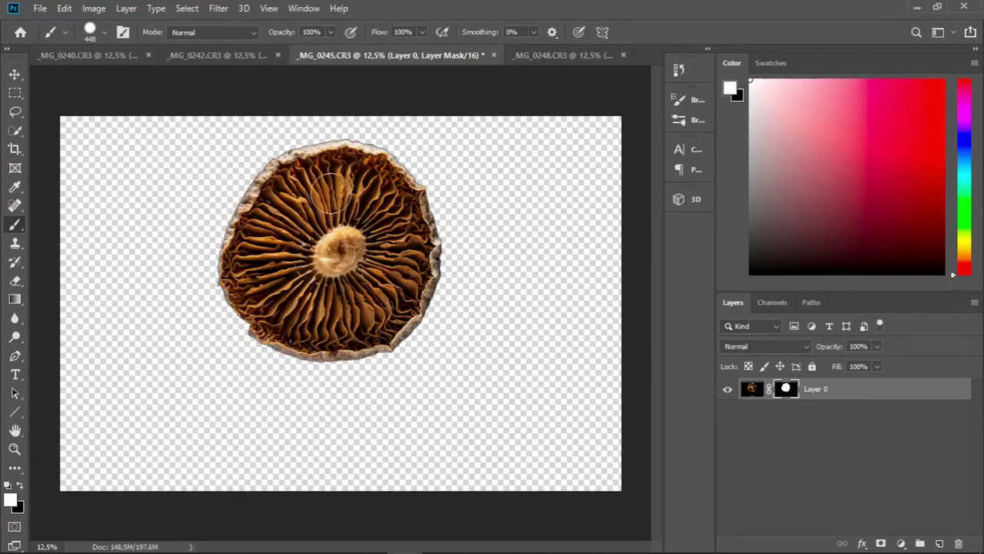
- Crop the gill image narrower, to 3120 px wide
{"action": "key", "text": "c"}
{"action": "left_click_drag", "start_coordinate": [61, 303], "coordinate": [136, 300]}
{"action": "left_click_drag", "start_coordinate": [547, 301], "coordinate": [482, 305]}
- Apply the gill crop, then mask out _MG_0242's background and paint out the mark and wisp
{"action": "key", "text": "Return"}
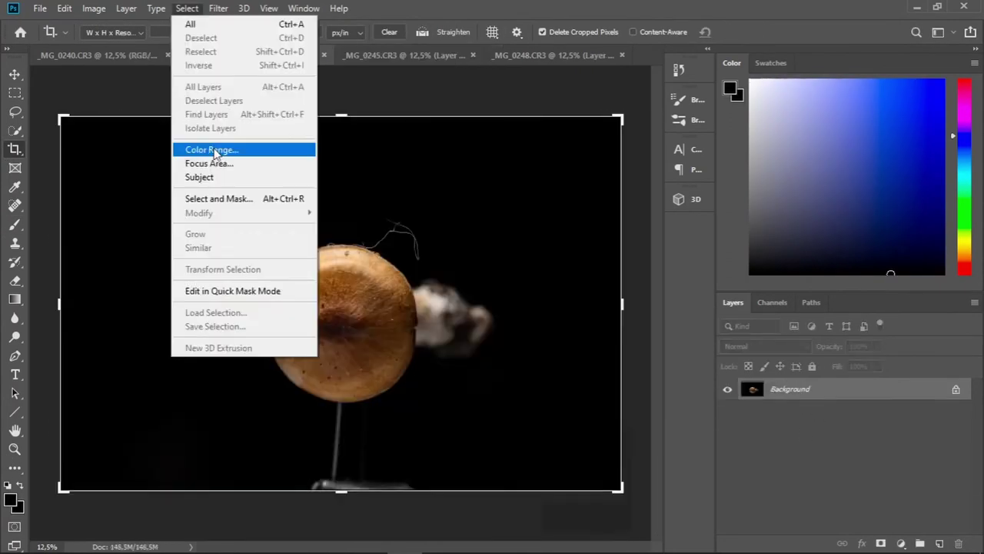
{"action": "left_click", "coordinate": [230, 148]}
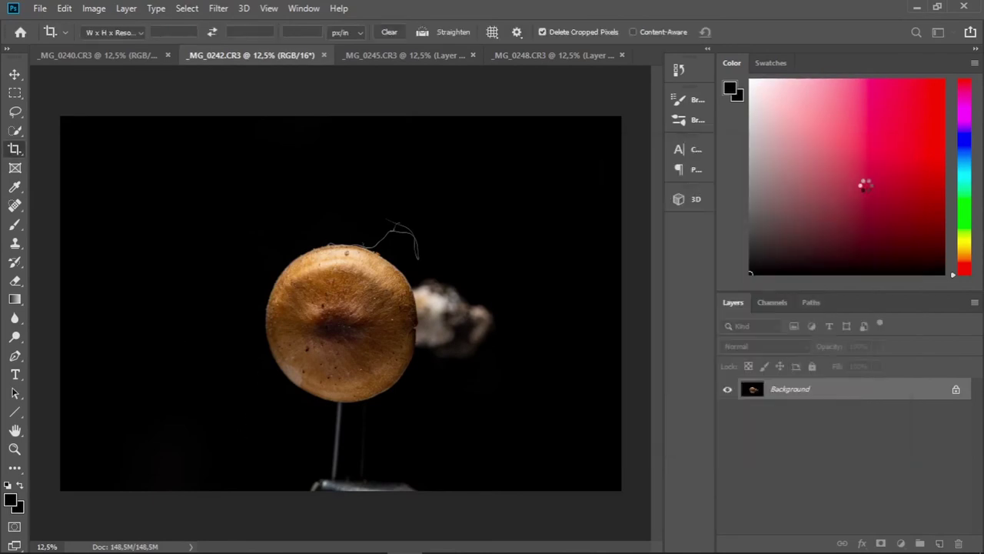
{"action": "left_click", "coordinate": [880, 543]}
{"action": "left_click", "coordinate": [788, 390], "text": "alt"}
{"action": "key", "text": "x"}
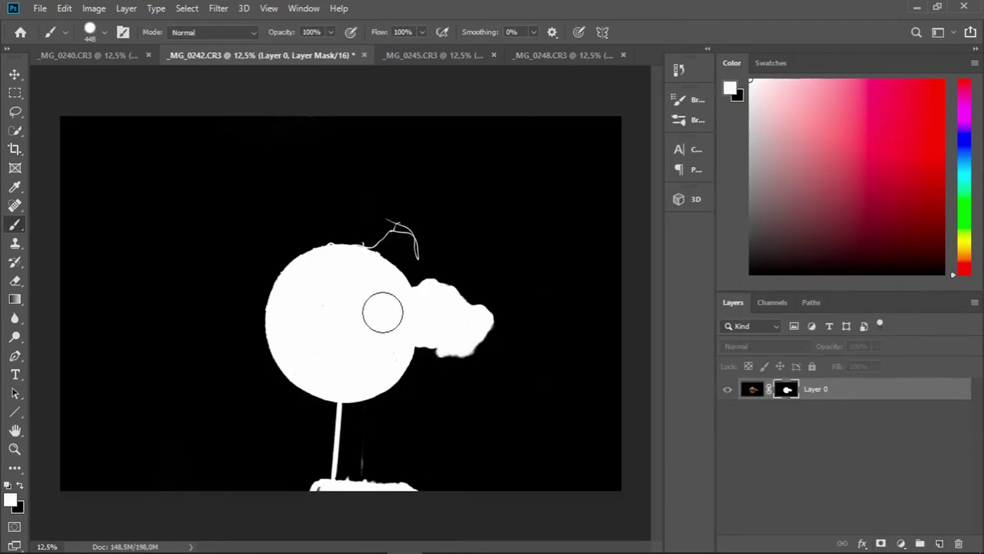
{"action": "left_click_drag", "start_coordinate": [342, 415], "coordinate": [352, 454]}
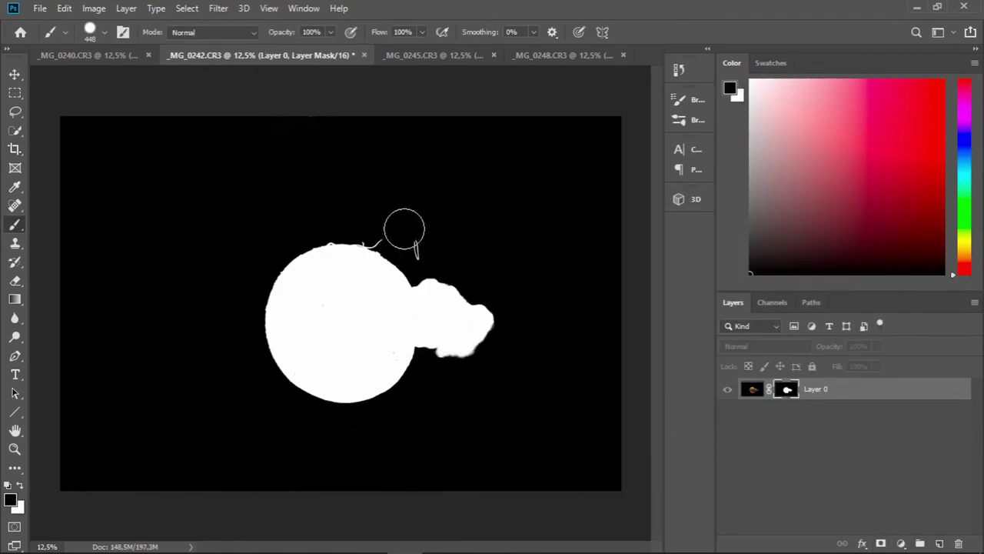
{"action": "left_click_drag", "start_coordinate": [411, 235], "coordinate": [358, 220]}
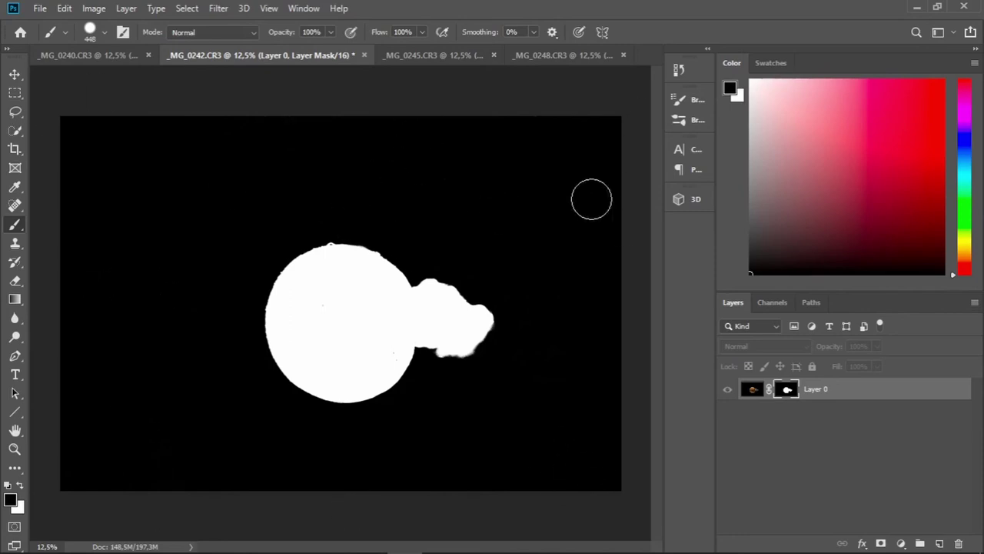
{"action": "left_click", "coordinate": [788, 390], "text": "alt"}
{"action": "key", "text": "x"}
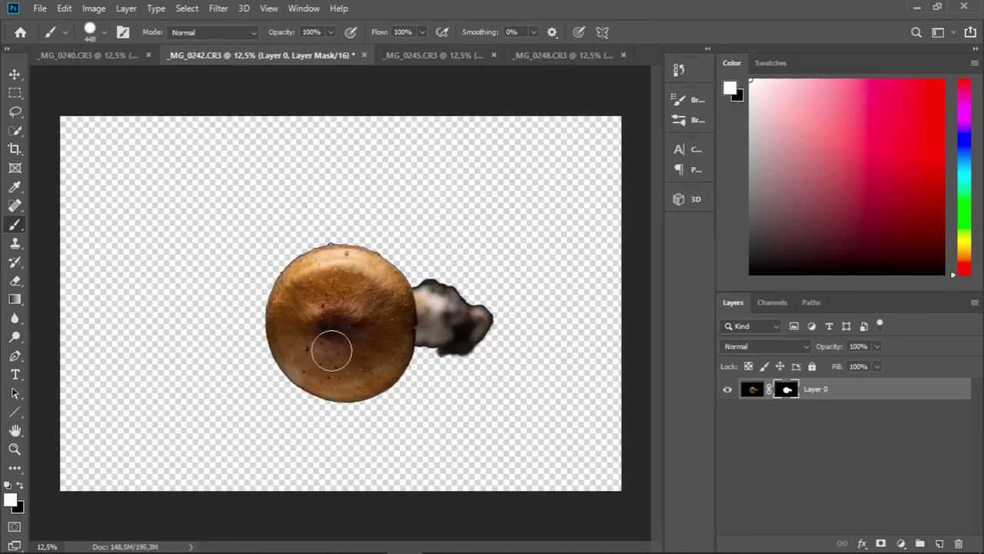
- Crop the _MG_0242 cap image tightly around the cap
{"action": "key", "text": "c"}
{"action": "left_click_drag", "start_coordinate": [231, 207], "coordinate": [487, 325]}
{"action": "left_click", "coordinate": [754, 33]}
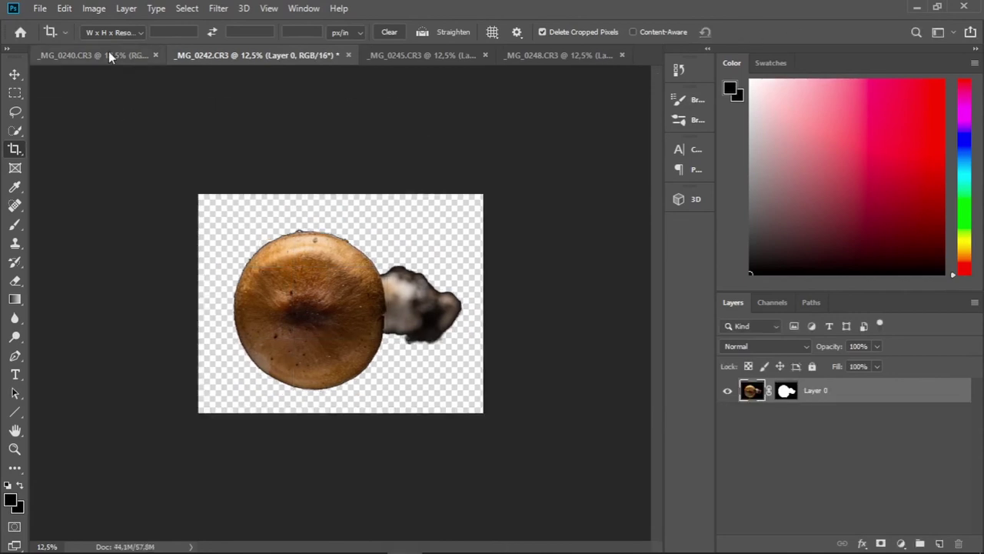
- Open Color Range on the _MG_0240 image to select its background
{"action": "left_click", "coordinate": [104, 55]}
{"action": "left_click", "coordinate": [187, 8]}
{"action": "left_click", "coordinate": [254, 152]}
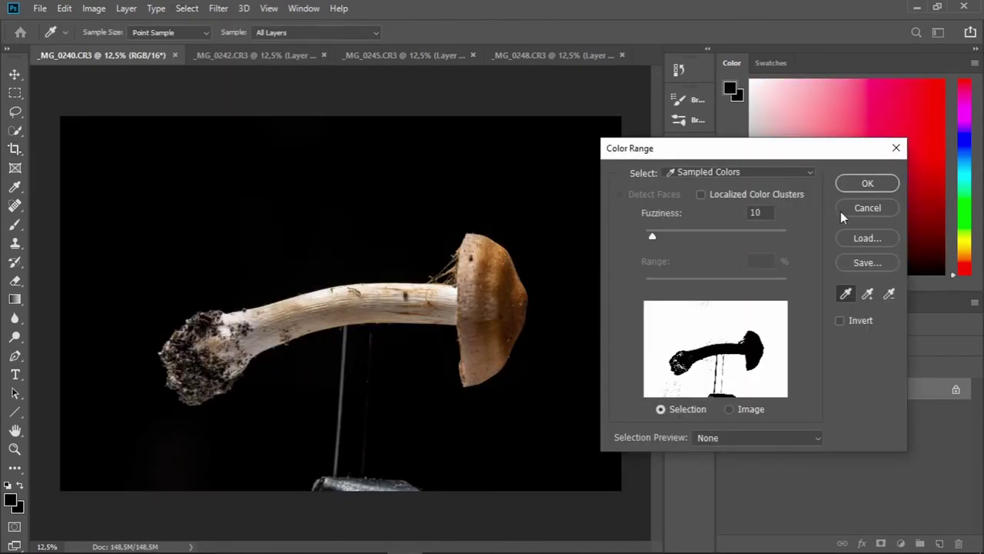
- Mask out _MG_0240's background, restoring the soil-covered base and hiding the metal stand and pins
{"action": "left_click", "coordinate": [868, 183]}
{"action": "left_click", "coordinate": [881, 543], "text": "alt"}
{"action": "left_click", "coordinate": [14, 225]}
{"action": "left_click_drag", "start_coordinate": [181, 369], "coordinate": [206, 335]}
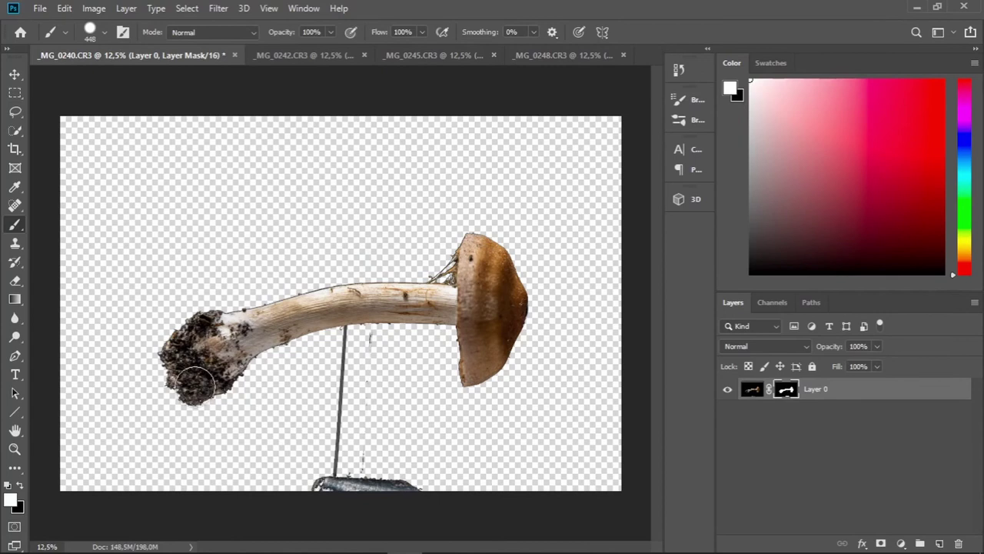
{"action": "key", "text": "x"}
{"action": "left_click_drag", "start_coordinate": [331, 483], "coordinate": [362, 341]}
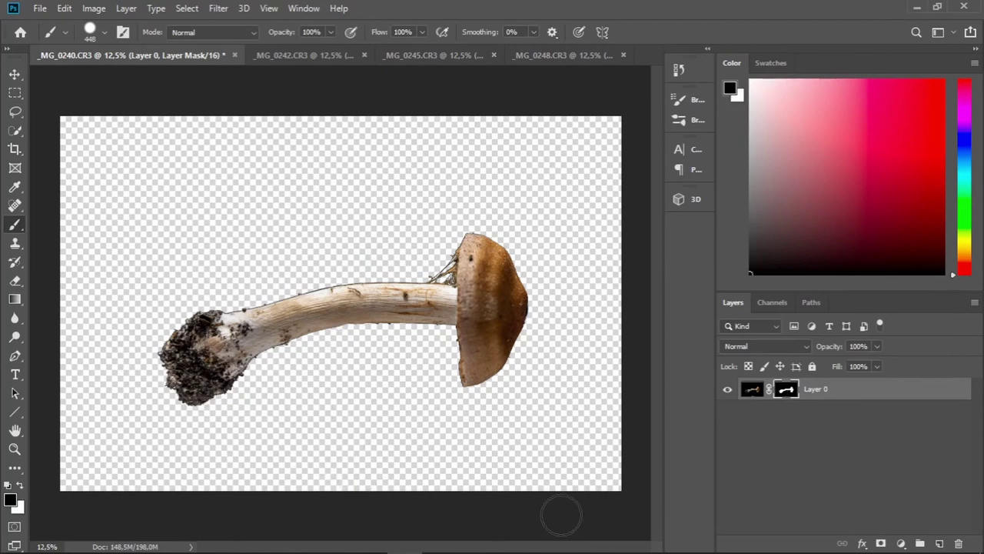
{"action": "key", "text": "alt+backslash"}
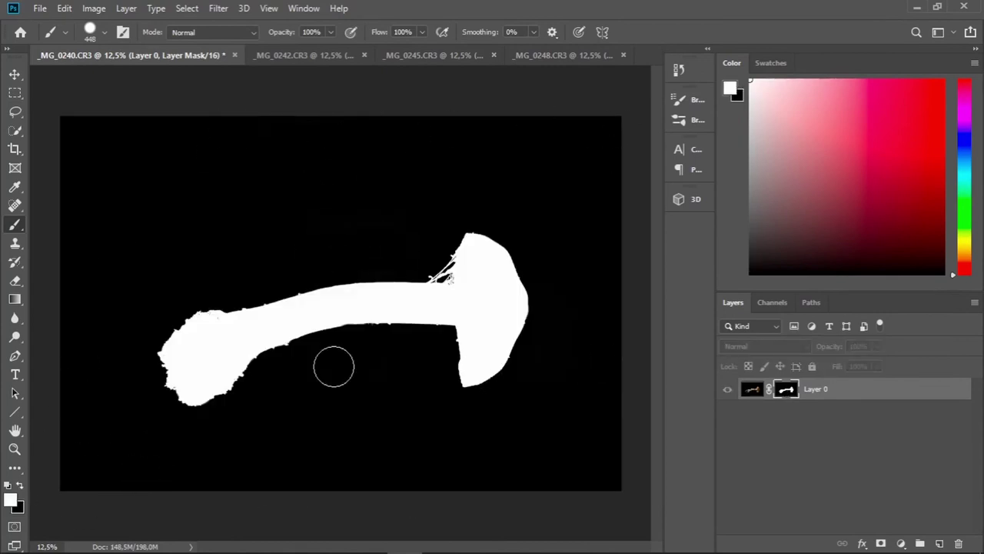
{"action": "left_click", "coordinate": [751, 390]}
- Crop the _MG_0240 mushroom tightly on all four sides
{"action": "key", "text": "c"}
{"action": "left_click_drag", "start_coordinate": [343, 117], "coordinate": [343, 185]}
{"action": "left_click_drag", "start_coordinate": [623, 299], "coordinate": [582, 299]}
{"action": "left_click", "coordinate": [752, 32]}
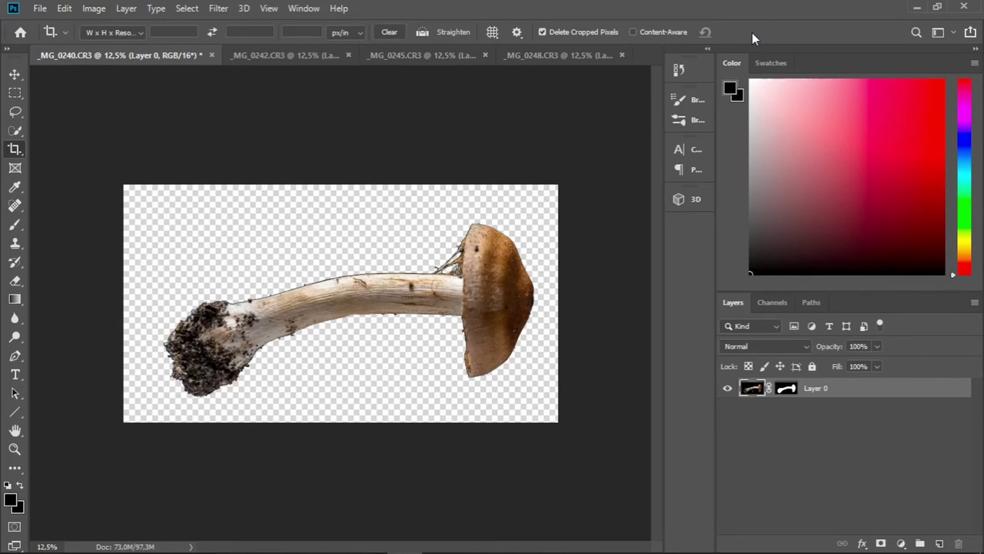
- Drag _MG_0248's crop edges outward above, right and below to enlarge its transparent canvas
{"action": "left_click", "coordinate": [281, 52]}
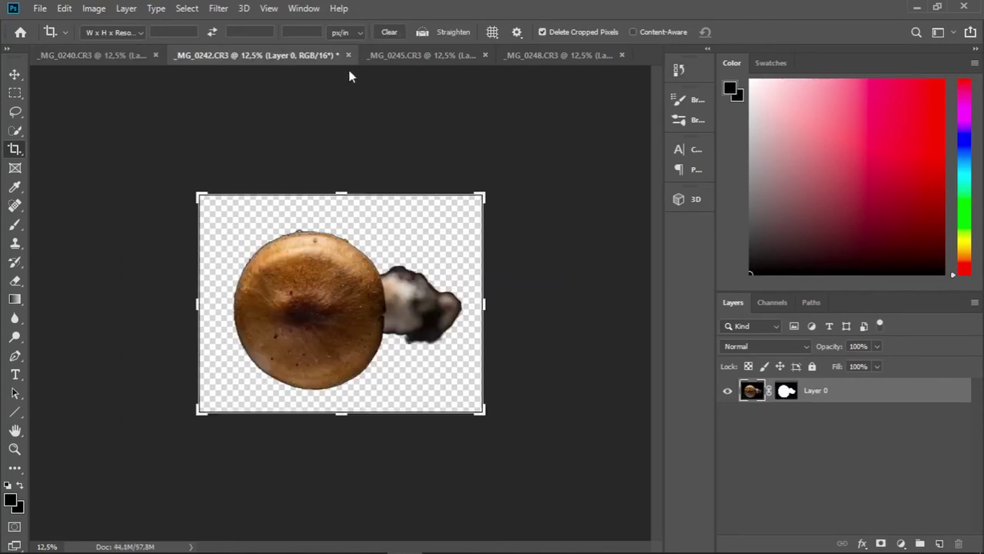
{"action": "left_click", "coordinate": [405, 56]}
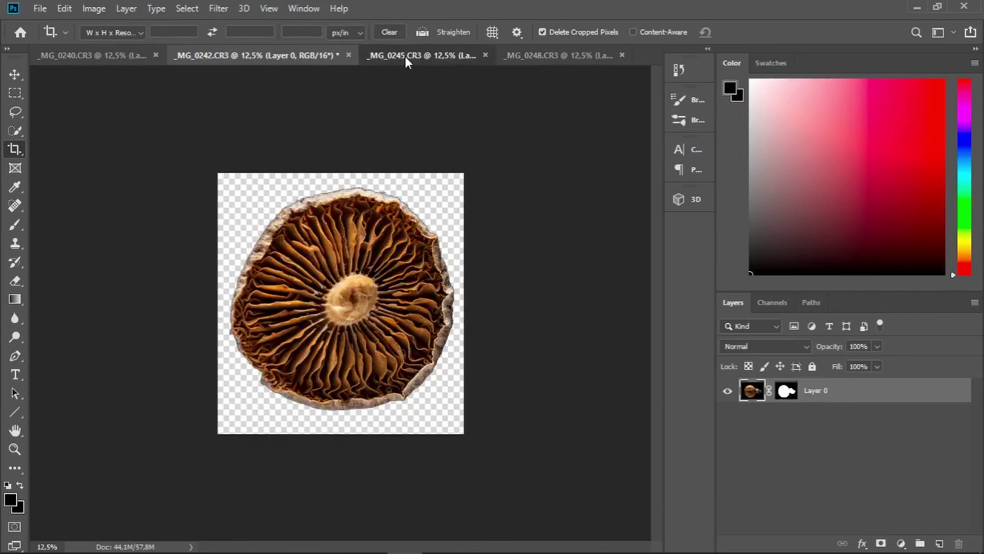
{"action": "left_click", "coordinate": [564, 56]}
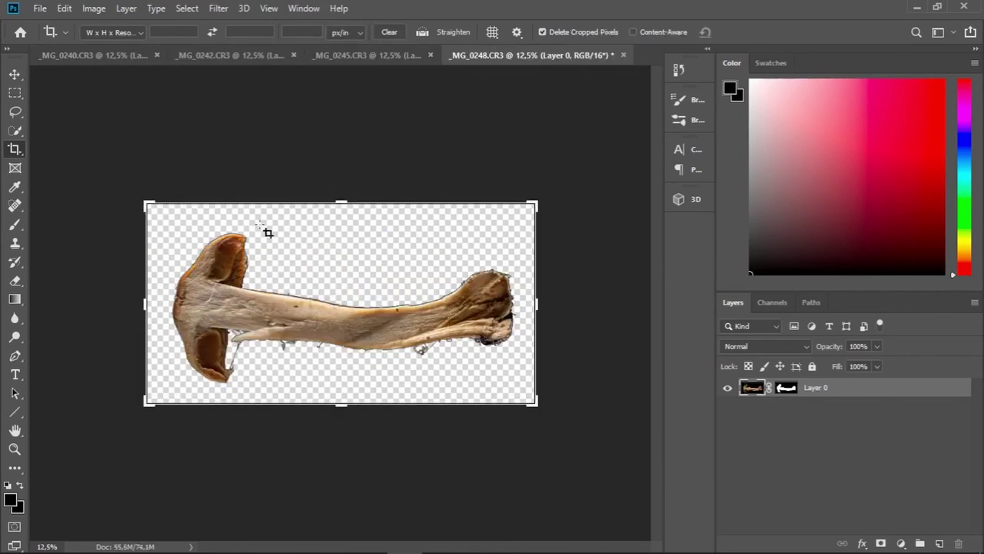
{"action": "left_click_drag", "start_coordinate": [339, 198], "coordinate": [340, 75]}
{"action": "left_click_drag", "start_coordinate": [534, 306], "coordinate": [605, 301]}
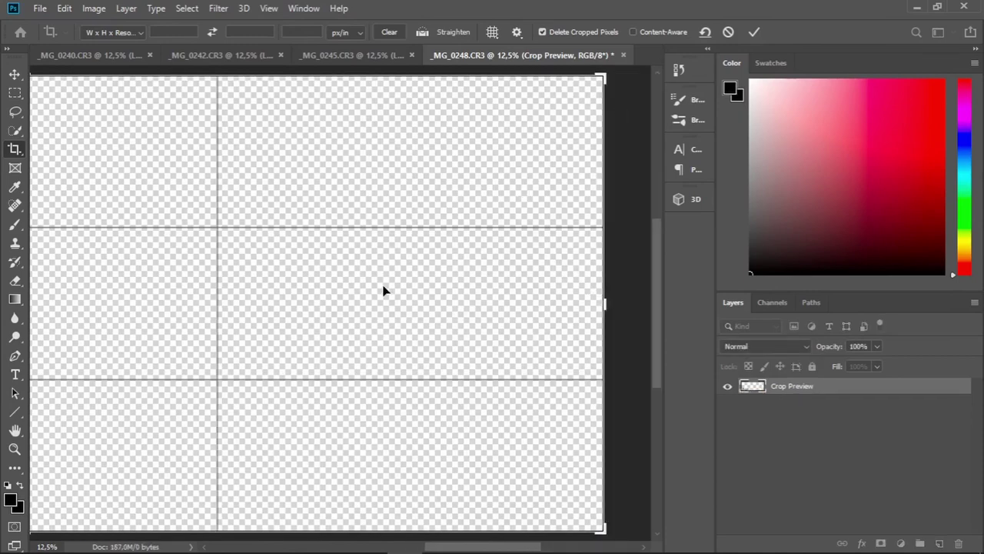
{"action": "key", "text": "ctrl"}
{"action": "key", "text": "ctrl+0"}
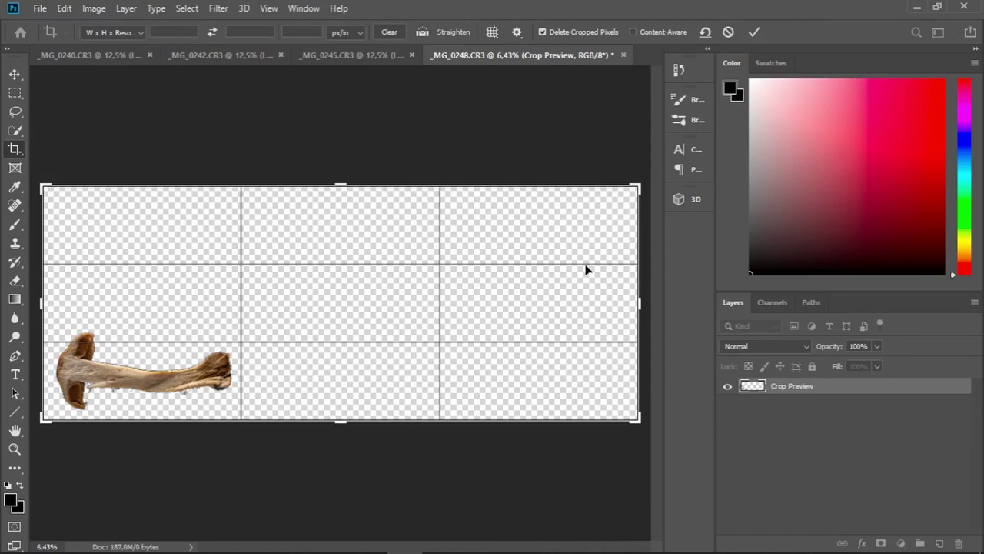
{"action": "left_click_drag", "start_coordinate": [640, 305], "coordinate": [571, 302]}
{"action": "left_click_drag", "start_coordinate": [354, 421], "coordinate": [342, 442]}
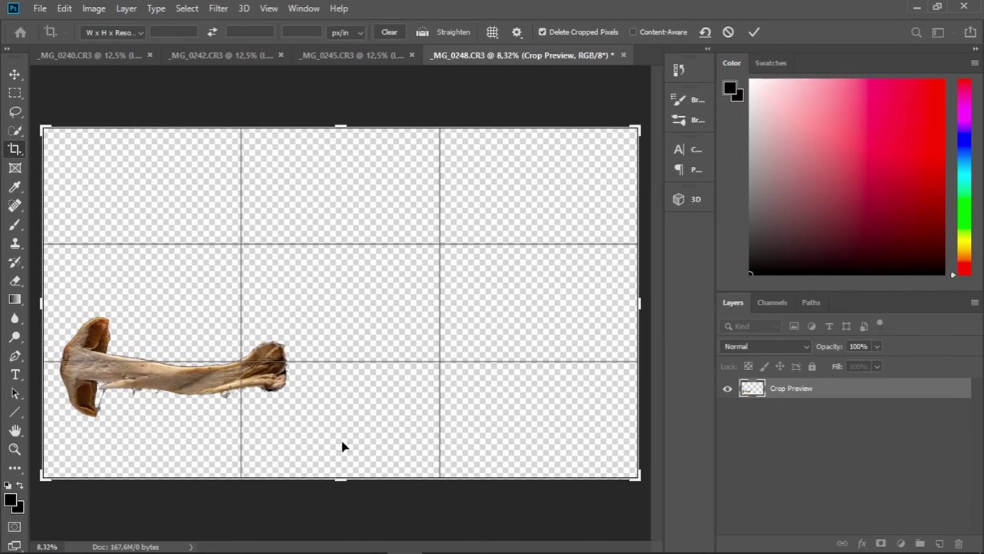
{"action": "left_click", "coordinate": [347, 56]}
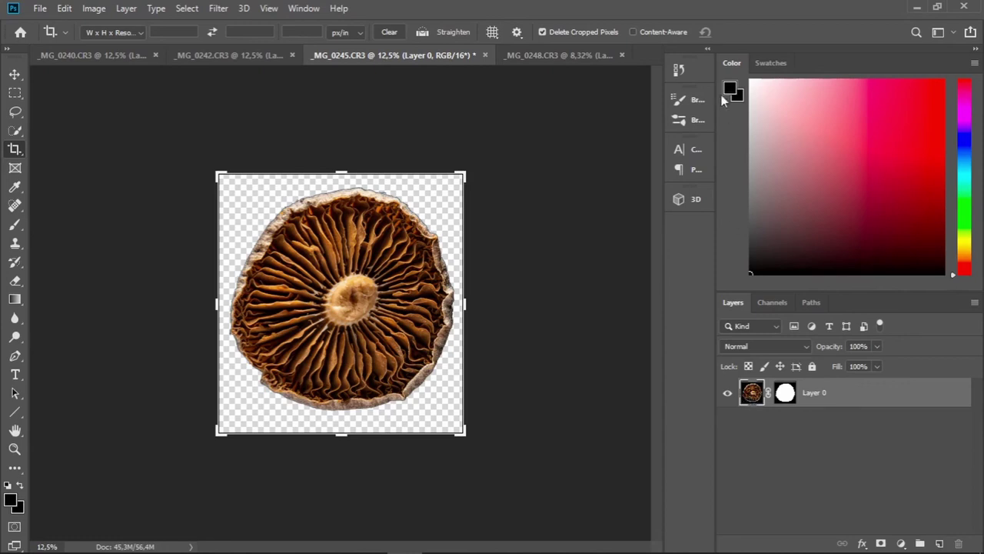
- Copy the gill-side mushroom into _MG_0248 as a layer and extend the canvas up and down
{"action": "left_click", "coordinate": [554, 54]}
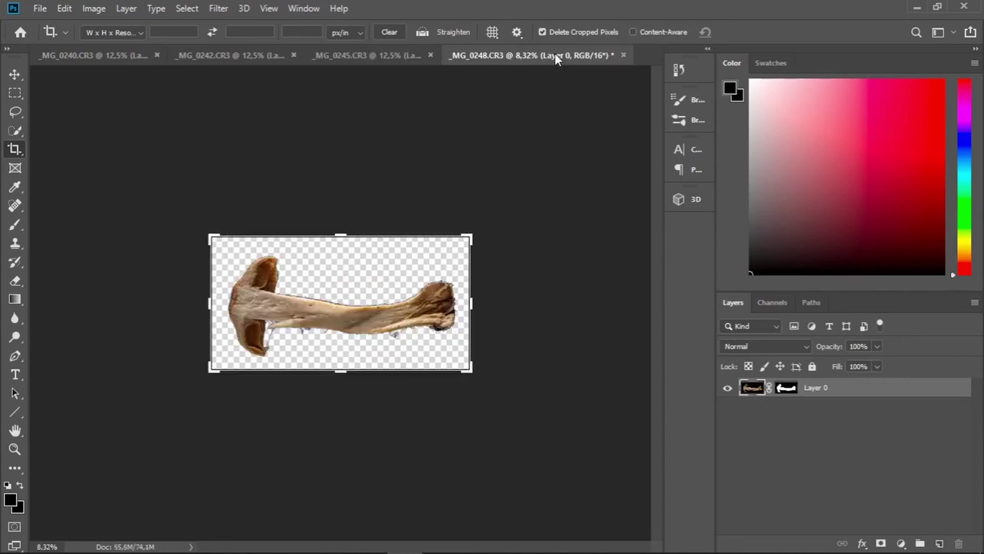
{"action": "left_click_drag", "start_coordinate": [556, 59], "coordinate": [530, 54]}
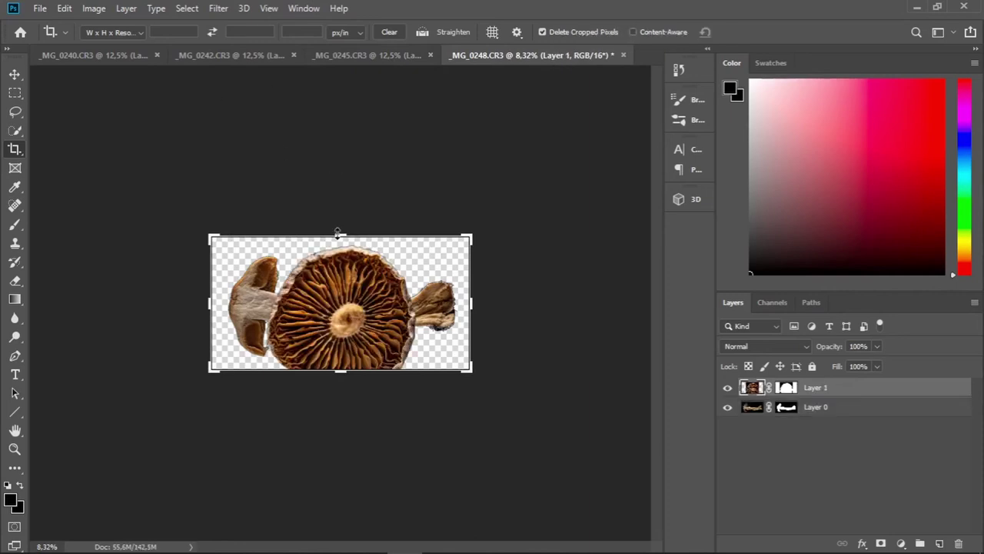
{"action": "left_click_drag", "start_coordinate": [337, 230], "coordinate": [341, 192]}
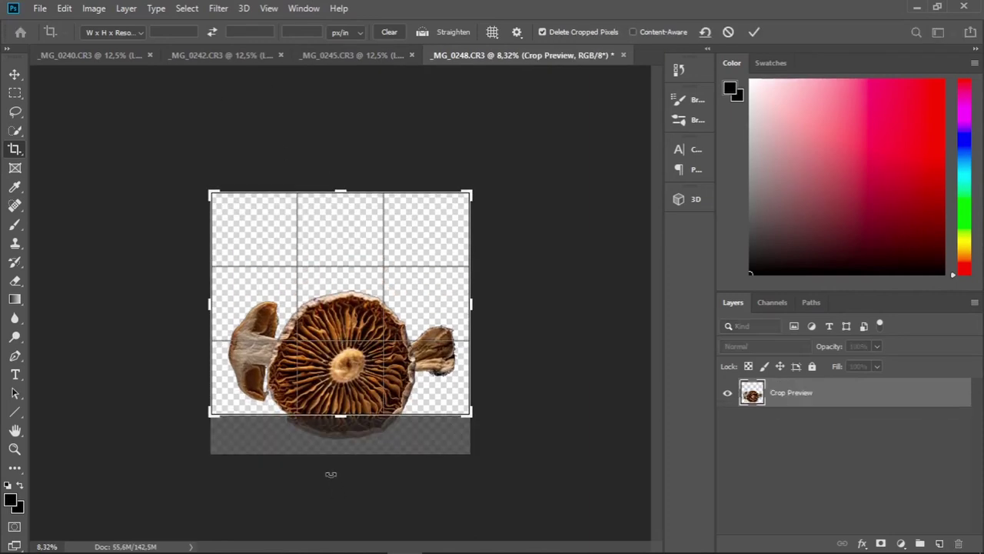
{"action": "left_click_drag", "start_coordinate": [341, 416], "coordinate": [343, 497]}
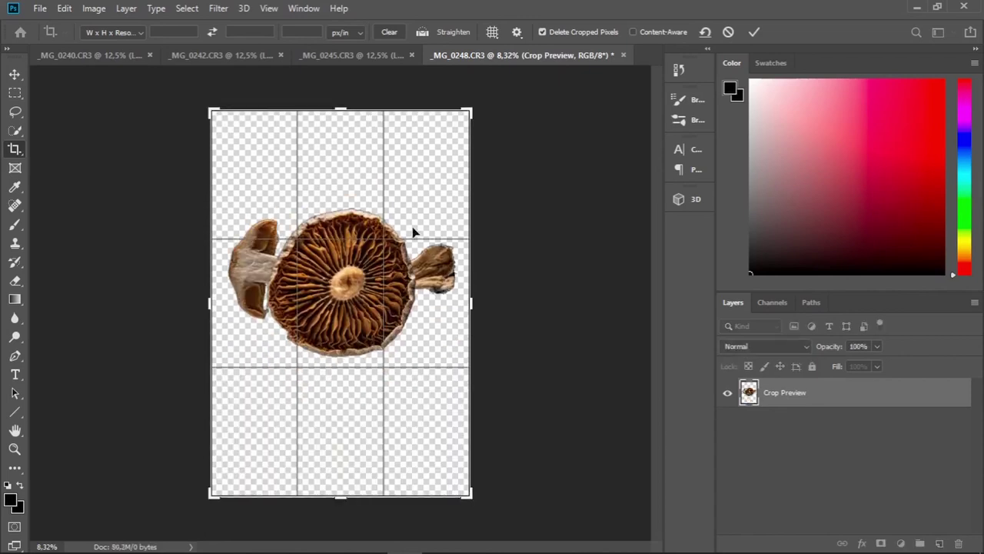
{"action": "left_click", "coordinate": [757, 32]}
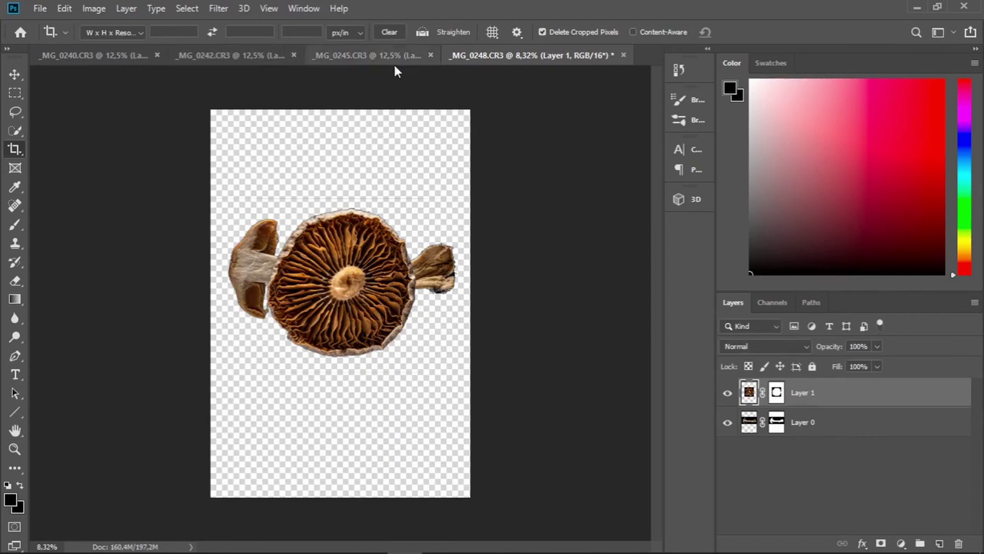
- Add the cap-top and long-stem mushrooms to _MG_0248 as layers and begin widening rightward
{"action": "left_click", "coordinate": [224, 56]}
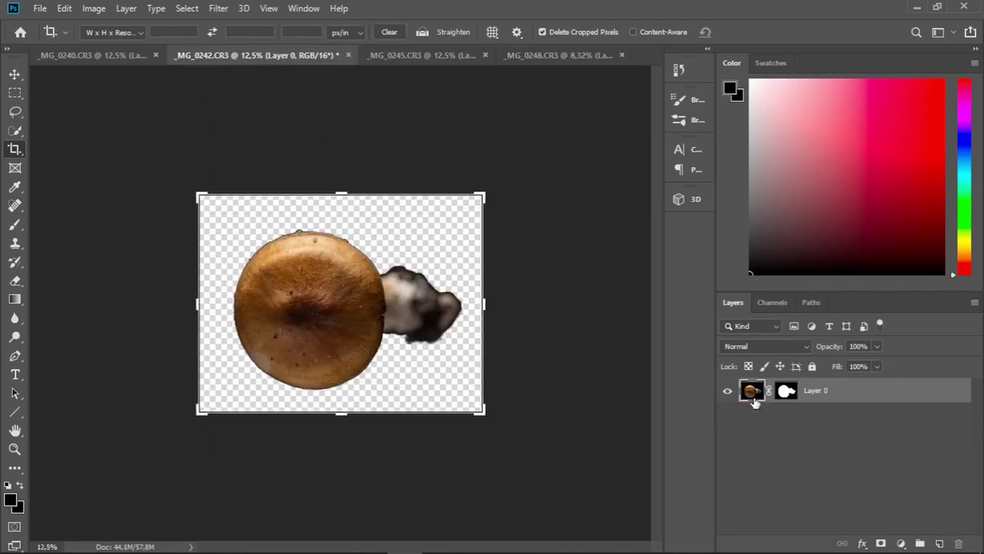
{"action": "left_click", "coordinate": [574, 55]}
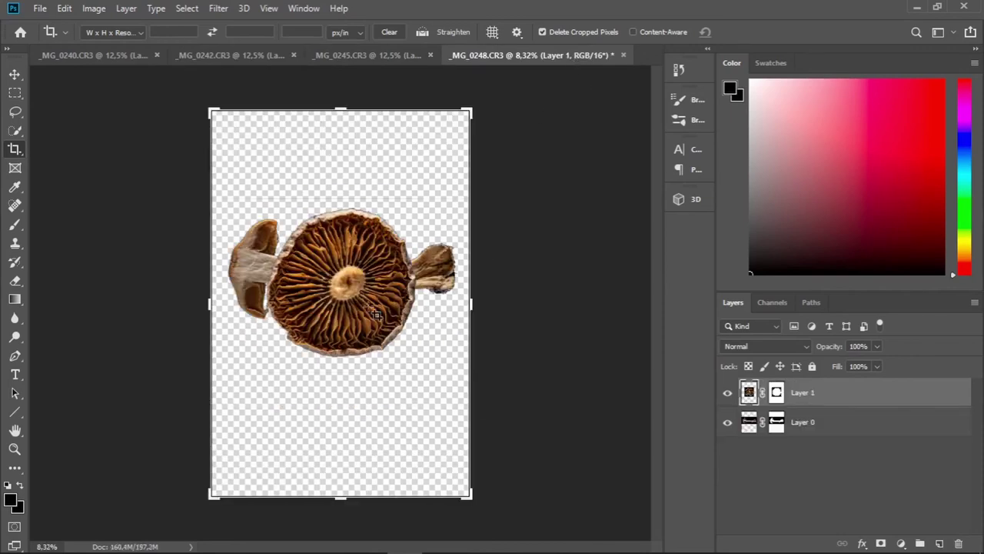
{"action": "left_click", "coordinate": [77, 56]}
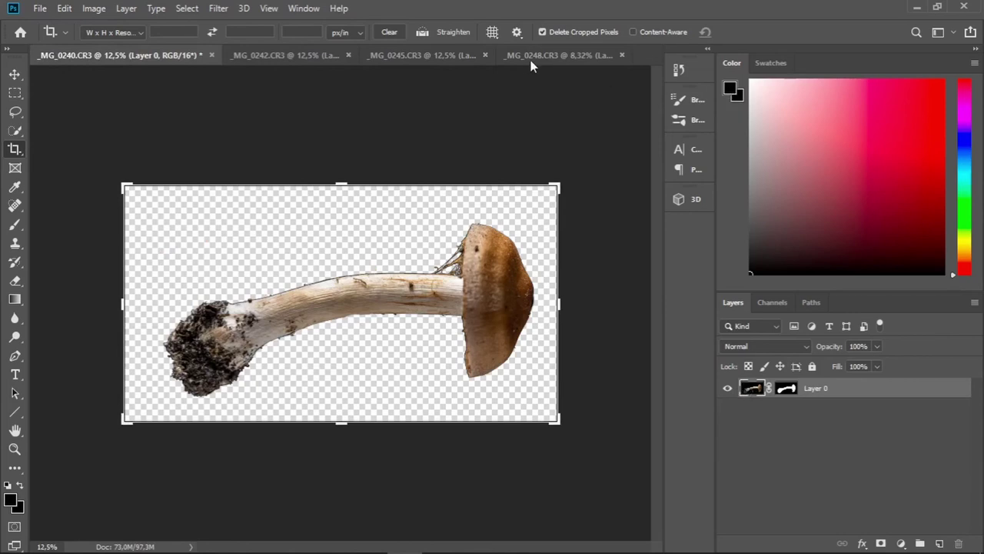
{"action": "left_click_drag", "start_coordinate": [536, 56], "coordinate": [536, 56]}
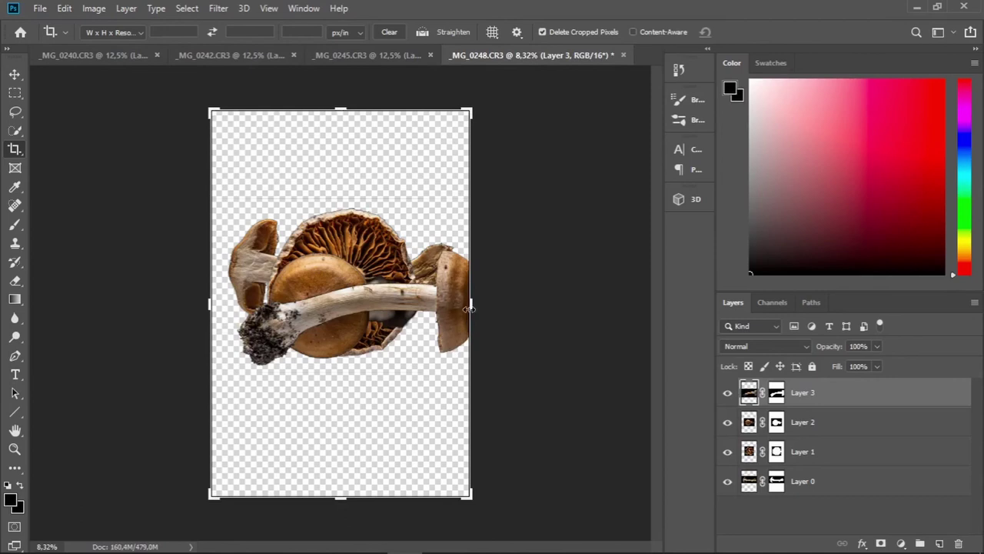
{"action": "left_click_drag", "start_coordinate": [470, 304], "coordinate": [503, 311]}
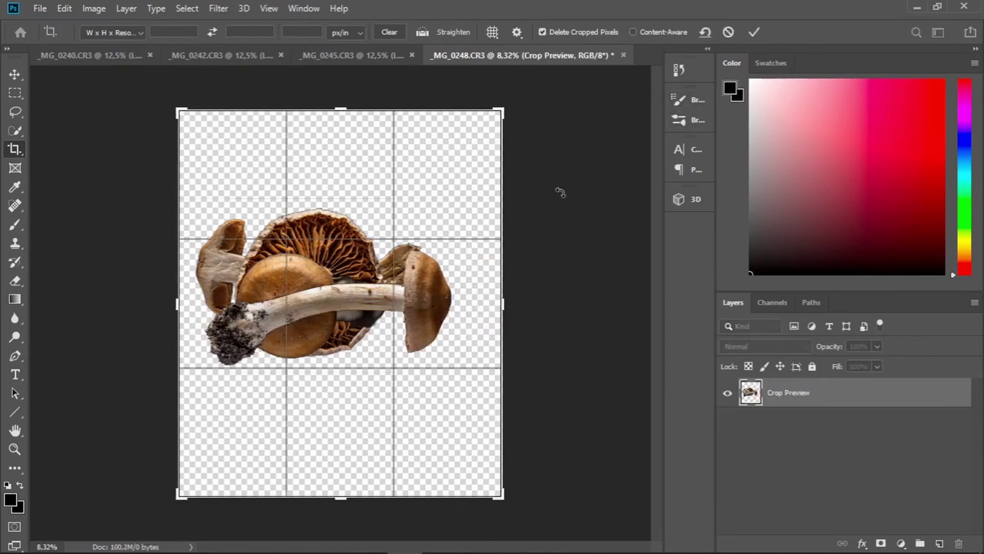
- Widen _MG_0248's canvas to the right and drag Layer 0 above Layer 3
{"action": "left_click_drag", "start_coordinate": [503, 305], "coordinate": [620, 307]}
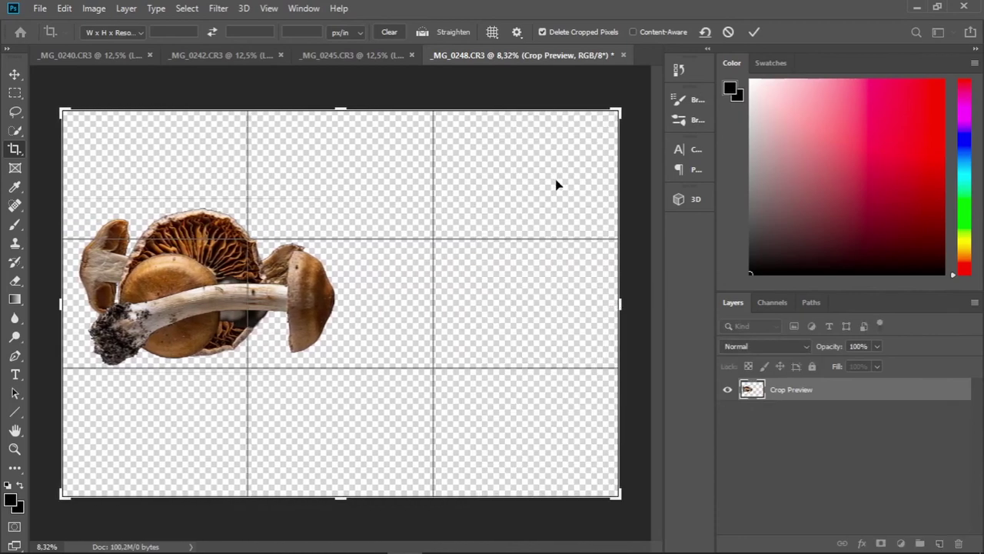
{"action": "left_click", "coordinate": [755, 33]}
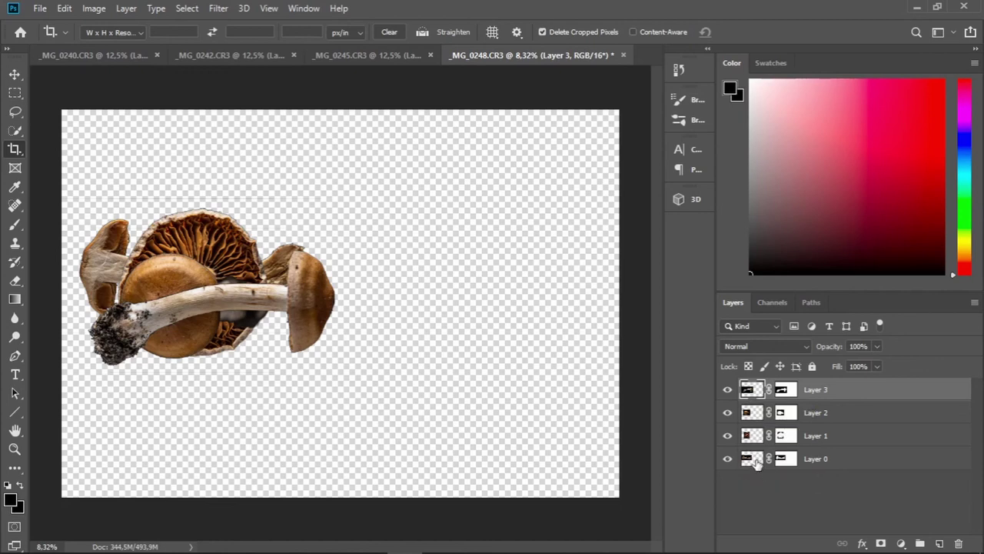
{"action": "left_click_drag", "start_coordinate": [757, 461], "coordinate": [760, 390]}
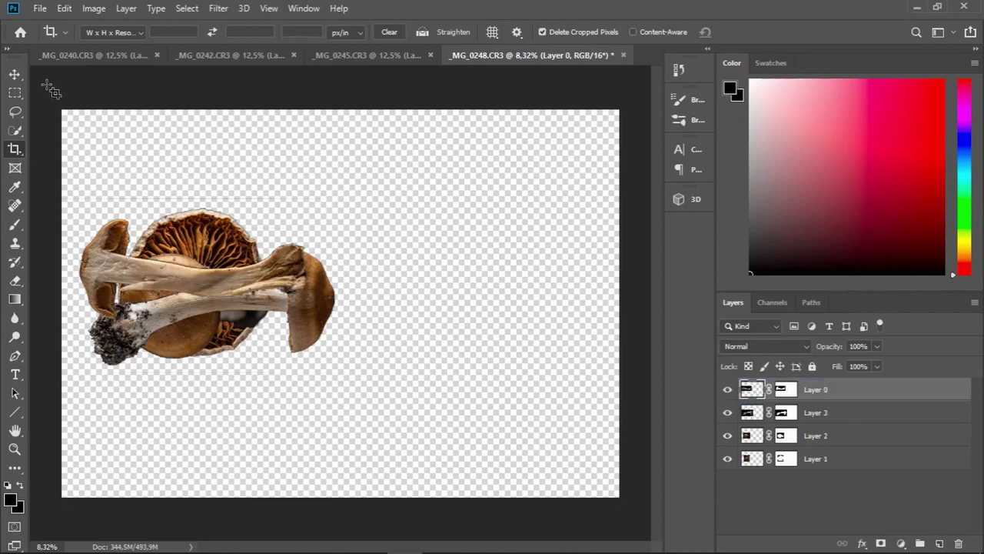
{"action": "left_click", "coordinate": [14, 74]}
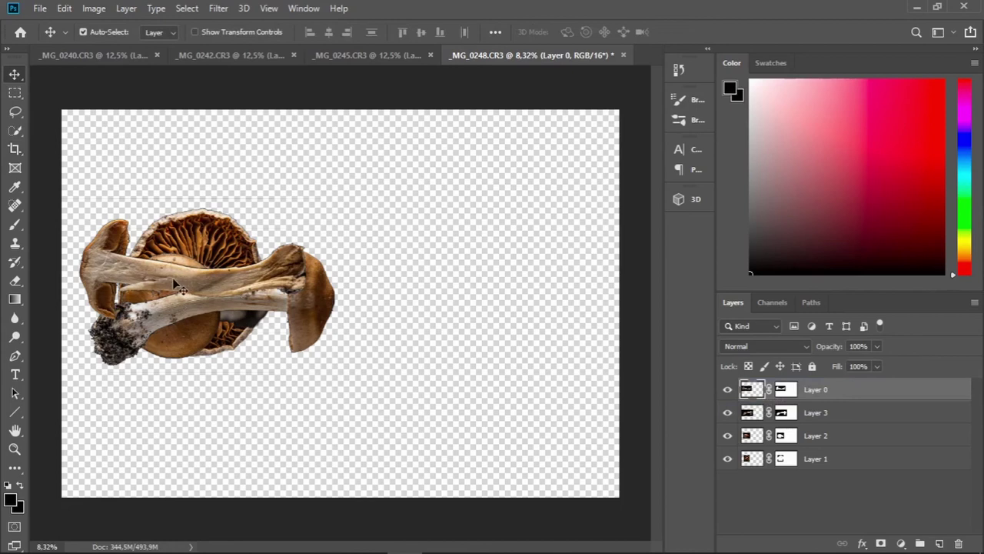
- Arrange the mushrooms: stem top left, earthy-stem bottom left, cap-top upper right, gill-side lower right
{"action": "left_click_drag", "start_coordinate": [172, 277], "coordinate": [215, 178]}
{"action": "left_click_drag", "start_coordinate": [215, 298], "coordinate": [224, 394]}
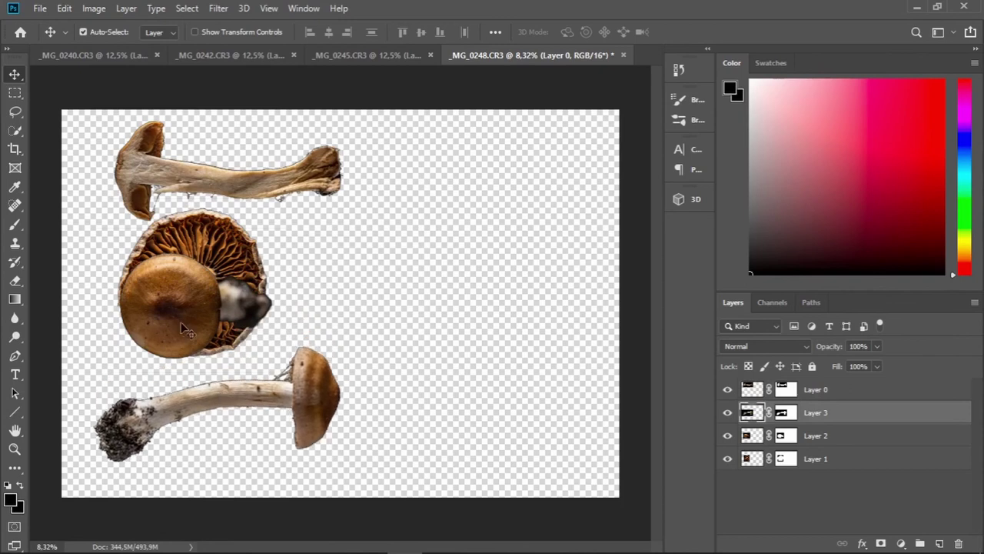
{"action": "left_click_drag", "start_coordinate": [181, 321], "coordinate": [473, 219]}
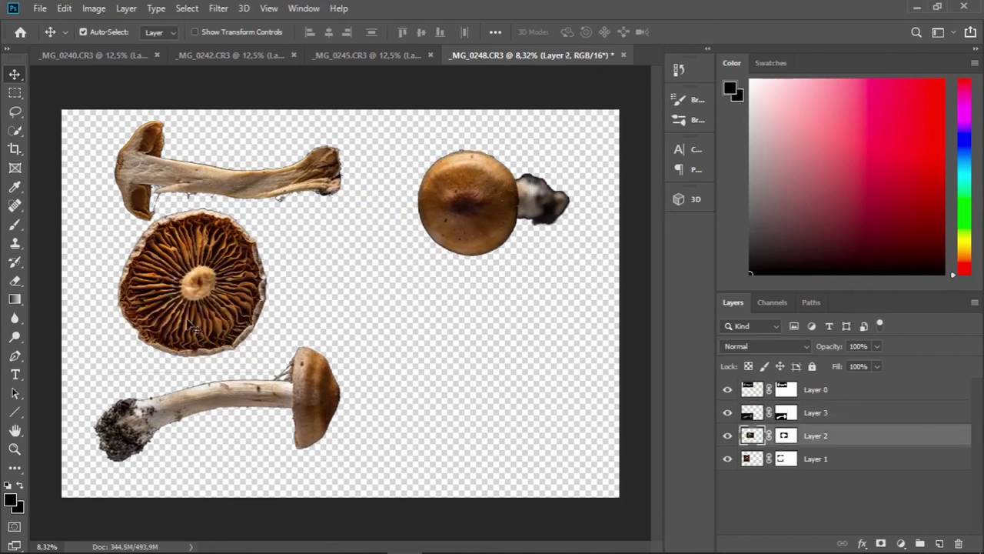
{"action": "left_click_drag", "start_coordinate": [218, 283], "coordinate": [490, 369]}
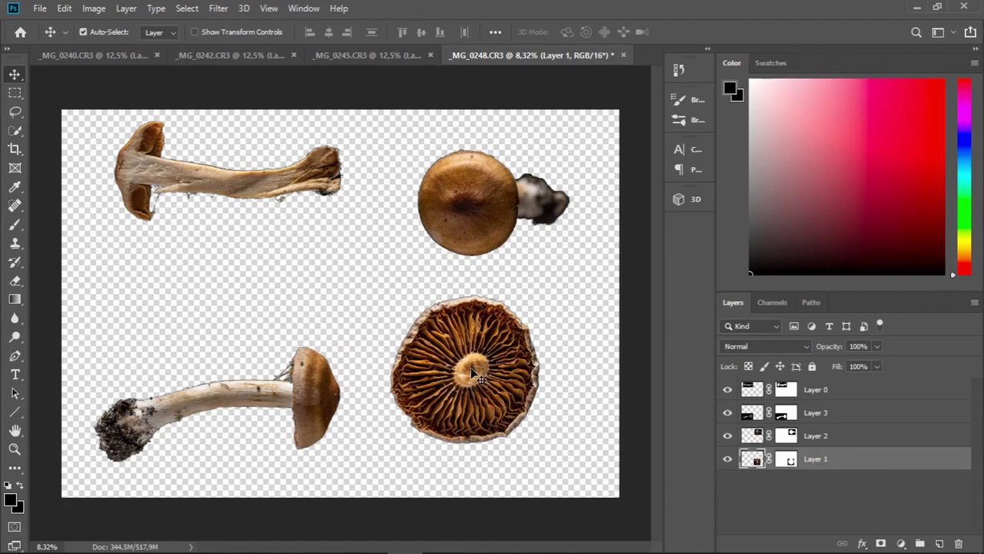
- Scale the gill-side mushroom to 85.27% and reposition it at lower right
{"action": "key", "text": "ctrl+t"}
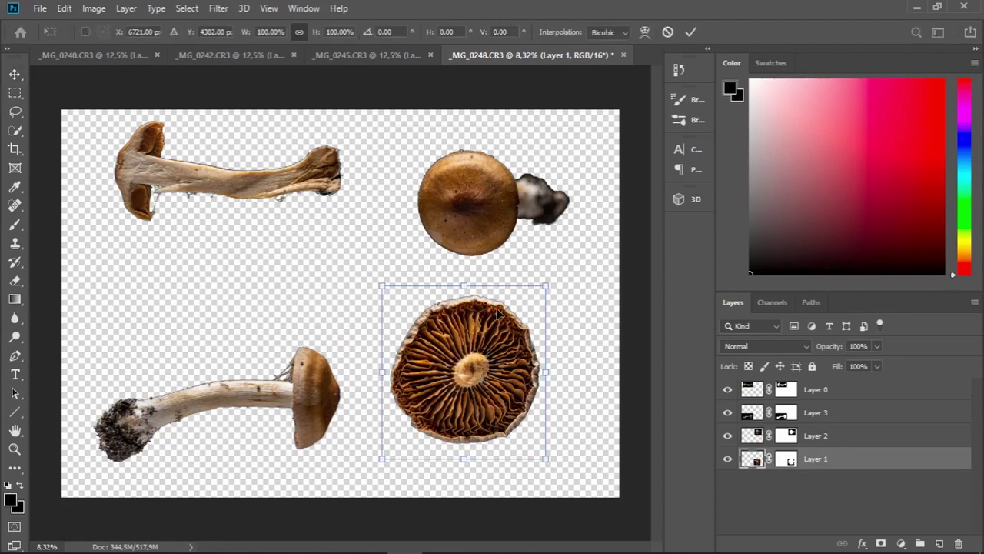
{"action": "left_click_drag", "start_coordinate": [546, 286], "coordinate": [522, 311]}
{"action": "left_click_drag", "start_coordinate": [454, 396], "coordinate": [477, 372]}
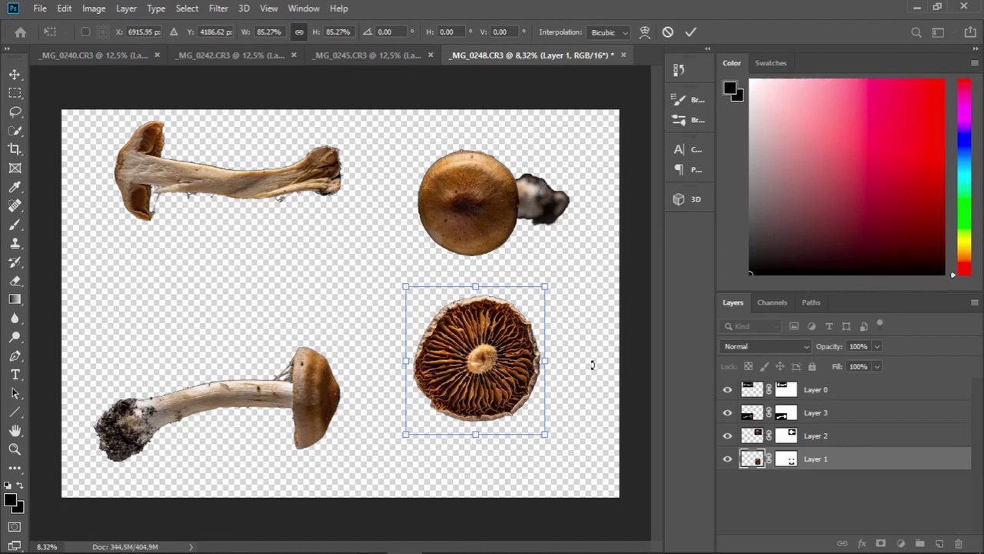
{"action": "left_click", "coordinate": [689, 33]}
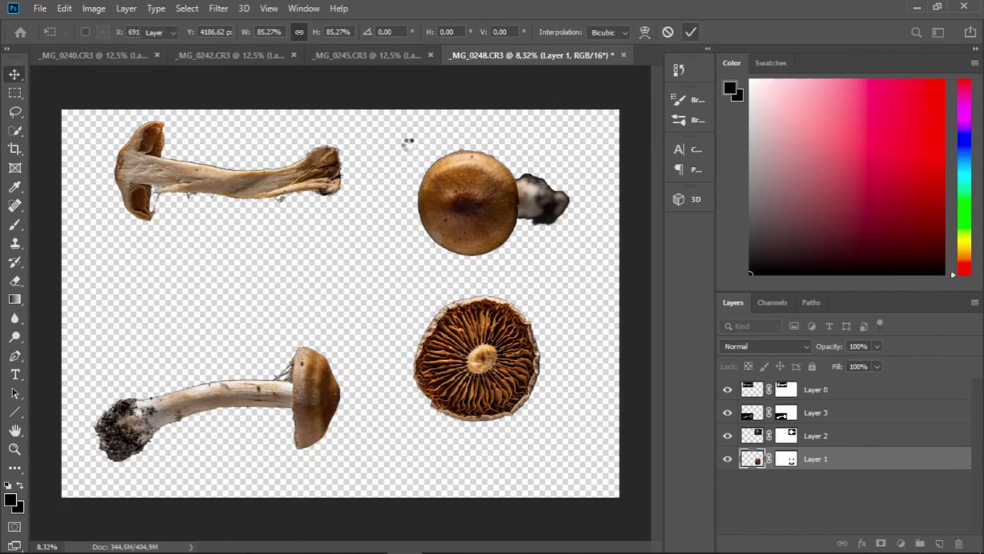
- Flip the top-left mushroom horizontally and vertically and move it toward the centre
{"action": "left_click", "coordinate": [254, 191]}
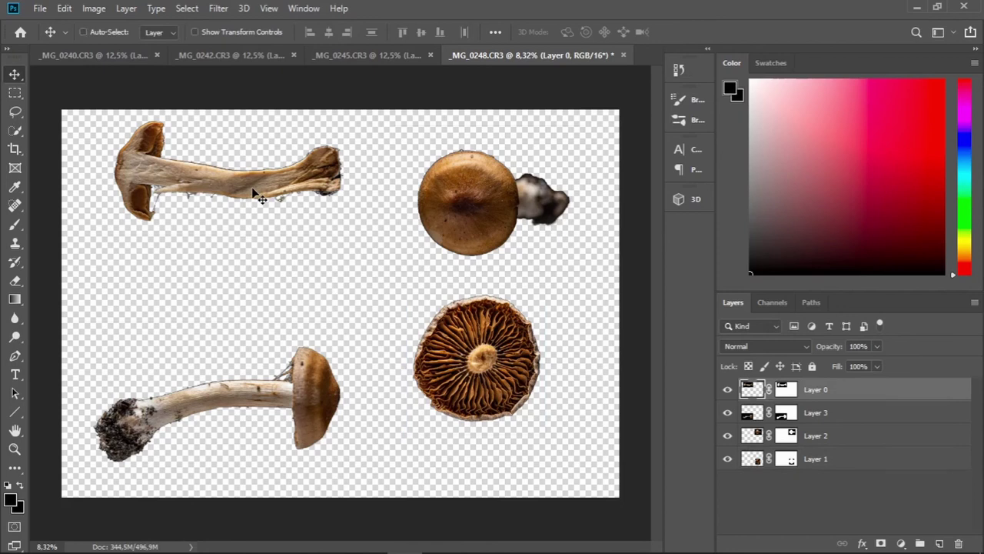
{"action": "key", "text": "ctrl+t"}
{"action": "right_click", "coordinate": [253, 192]}
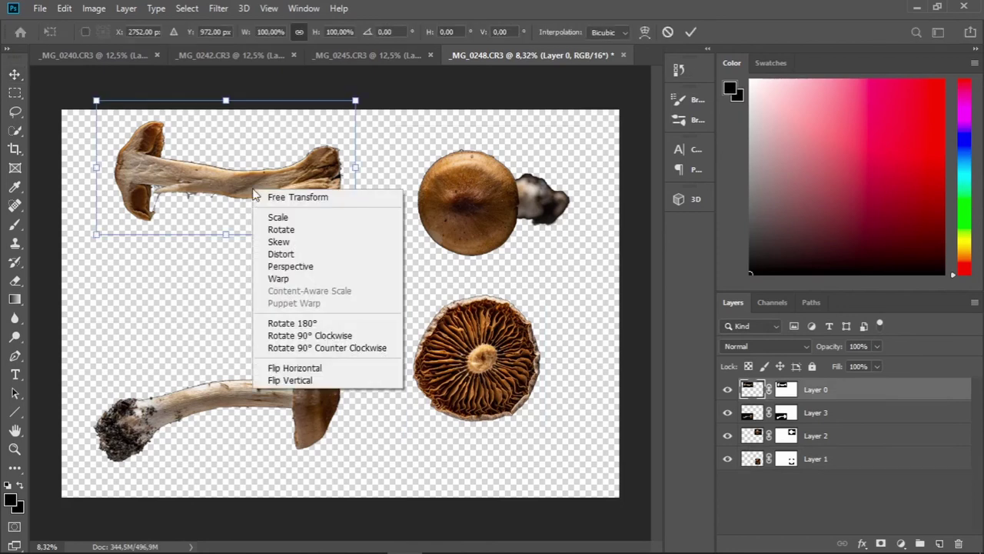
{"action": "left_click", "coordinate": [315, 368]}
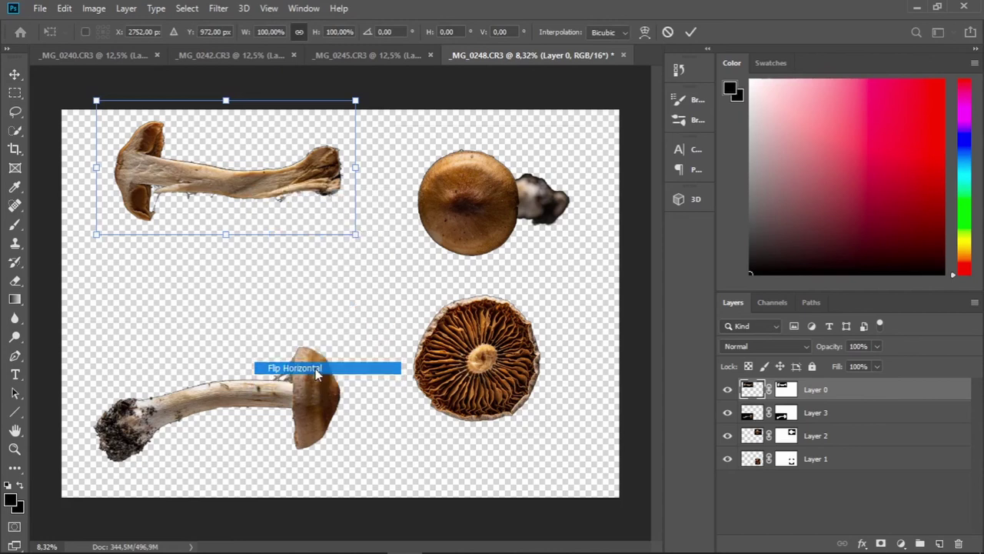
{"action": "right_click", "coordinate": [298, 169]}
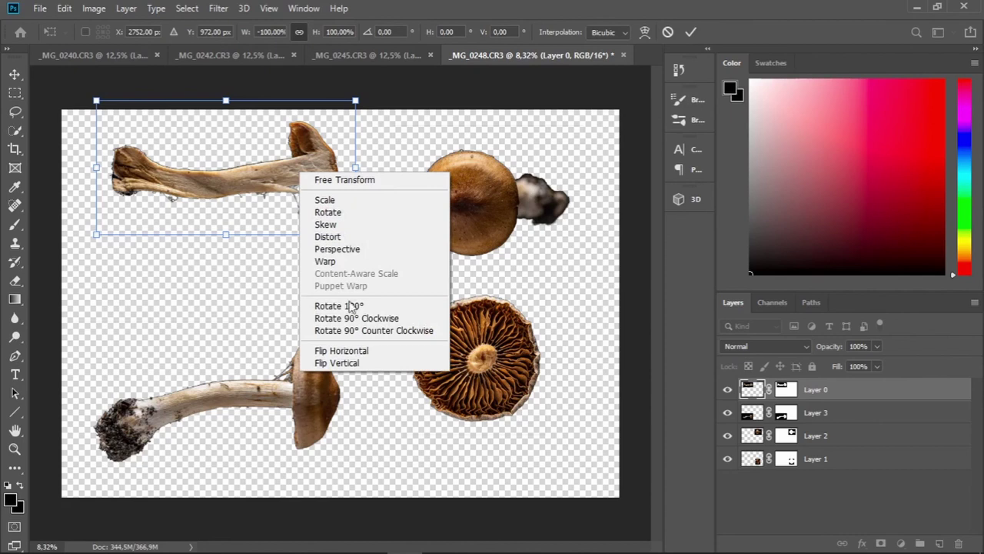
{"action": "left_click", "coordinate": [348, 365]}
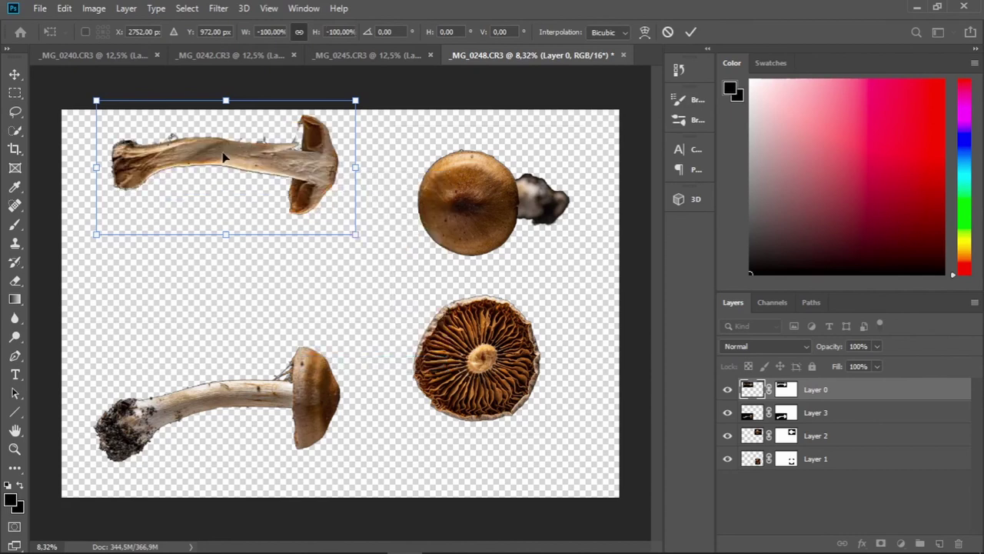
{"action": "left_click_drag", "start_coordinate": [223, 158], "coordinate": [281, 215]}
{"action": "key", "text": "Return"}
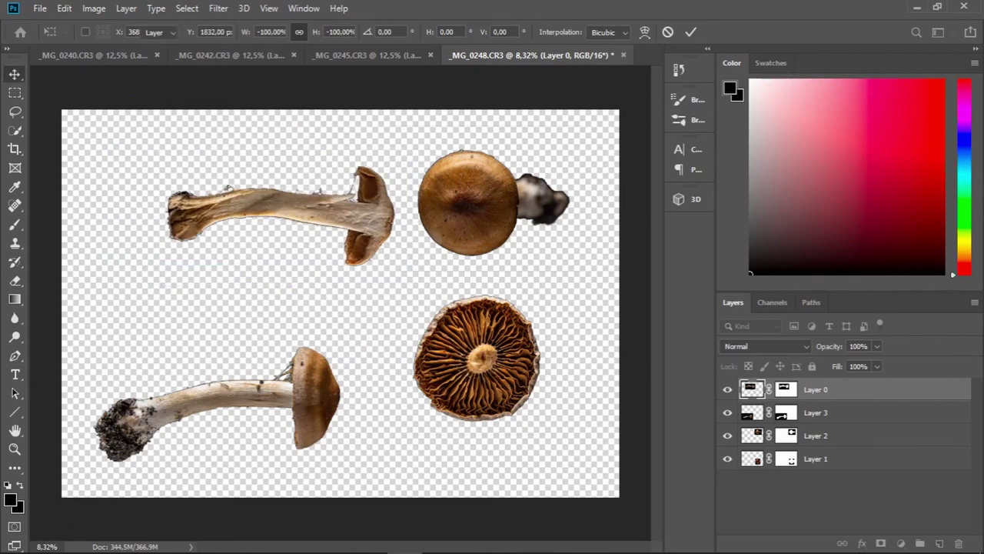
- Nudge the bottom-left mushroom, gills cap and upper cap closer together
{"action": "left_click_drag", "start_coordinate": [264, 399], "coordinate": [344, 316]}
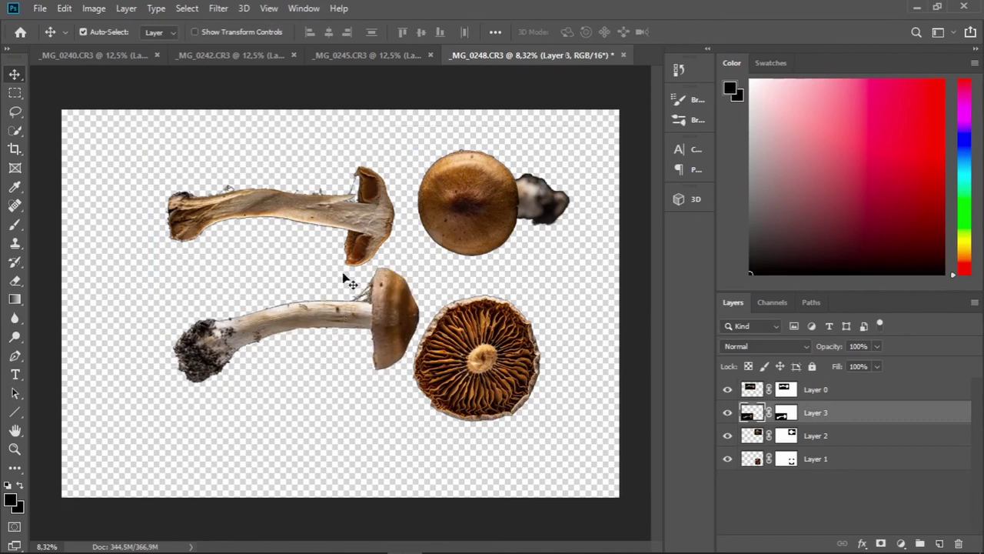
{"action": "left_click_drag", "start_coordinate": [347, 222], "coordinate": [356, 222]}
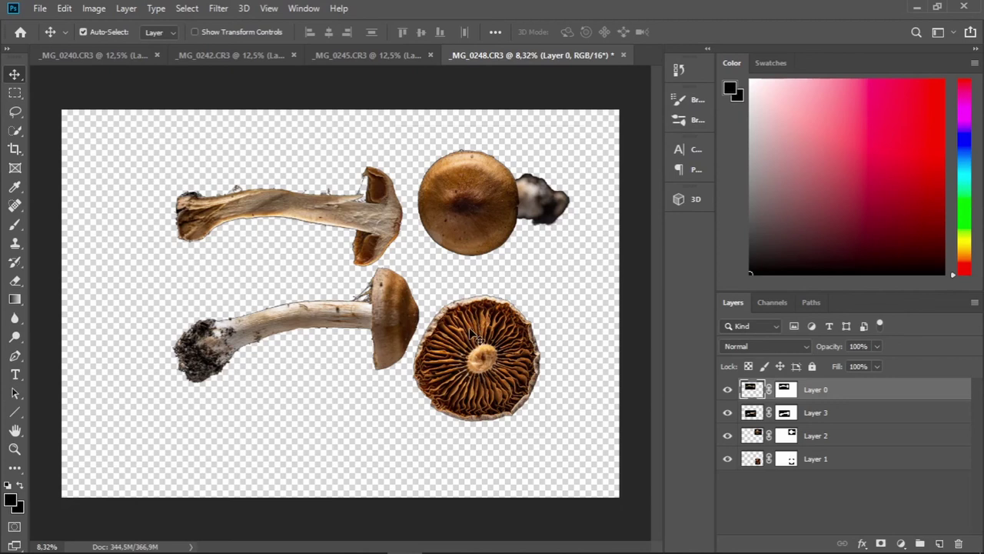
{"action": "left_click_drag", "start_coordinate": [466, 335], "coordinate": [479, 310]}
{"action": "left_click_drag", "start_coordinate": [473, 230], "coordinate": [467, 245]}
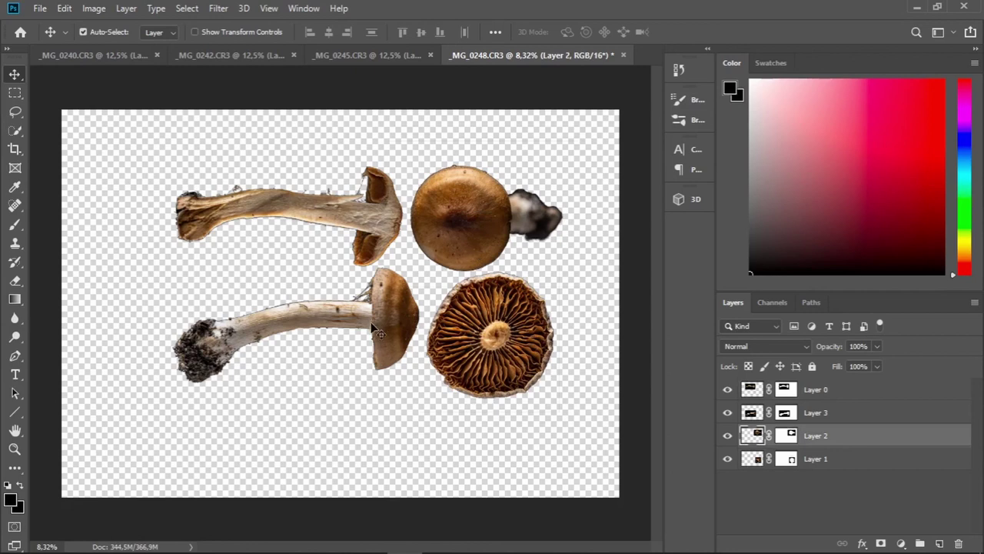
- Crop all four edges in to the mushrooms, then add an empty Layer 4 below Layer 1
{"action": "left_click", "coordinate": [14, 148]}
{"action": "left_click_drag", "start_coordinate": [63, 307], "coordinate": [110, 313]}
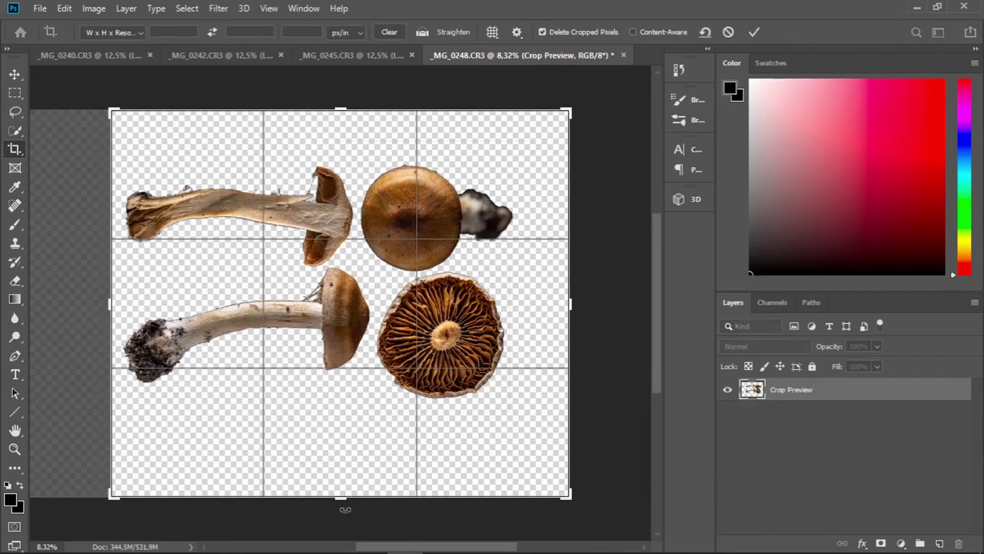
{"action": "left_click_drag", "start_coordinate": [345, 507], "coordinate": [336, 460]}
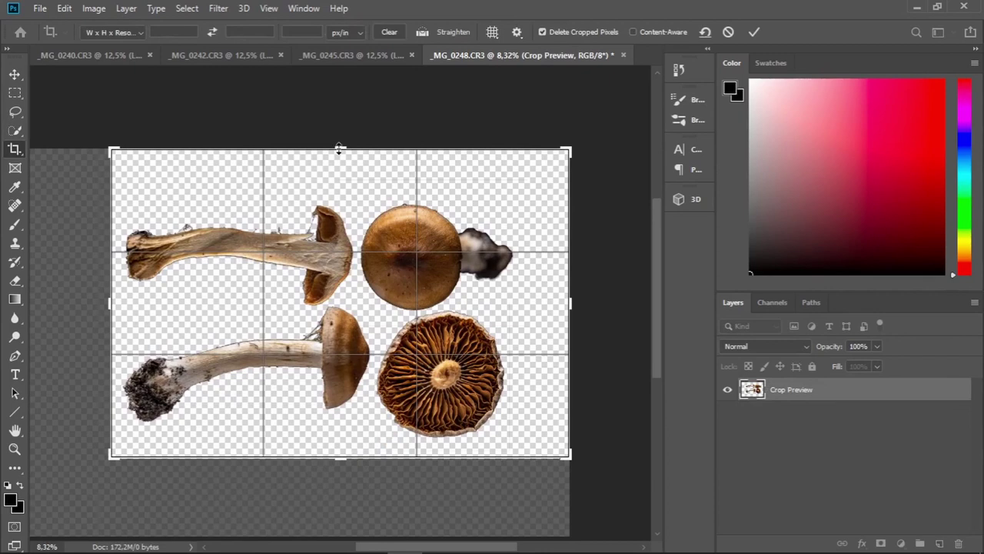
{"action": "left_click_drag", "start_coordinate": [340, 148], "coordinate": [342, 165]}
{"action": "left_click_drag", "start_coordinate": [571, 308], "coordinate": [550, 302]}
{"action": "left_click", "coordinate": [753, 33]}
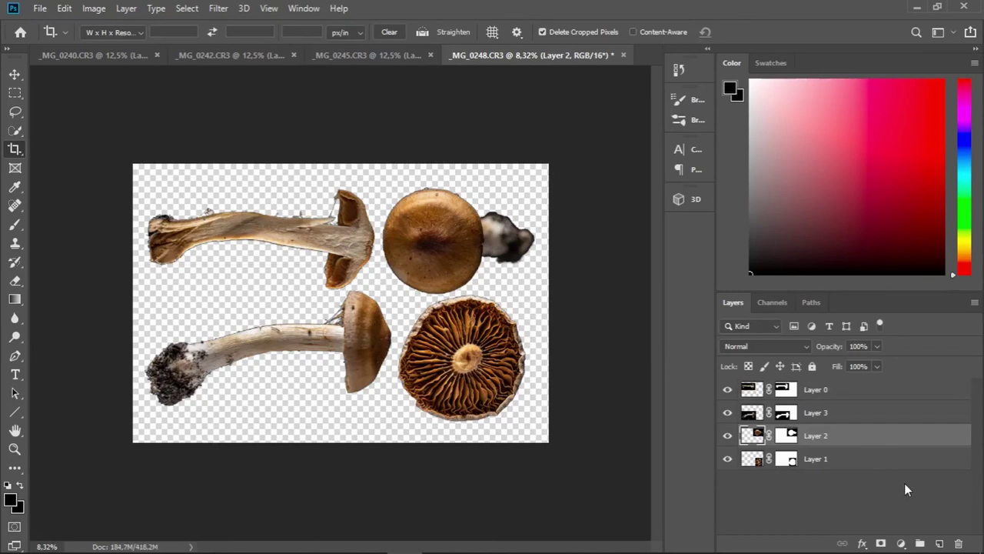
{"action": "left_click", "coordinate": [940, 544]}
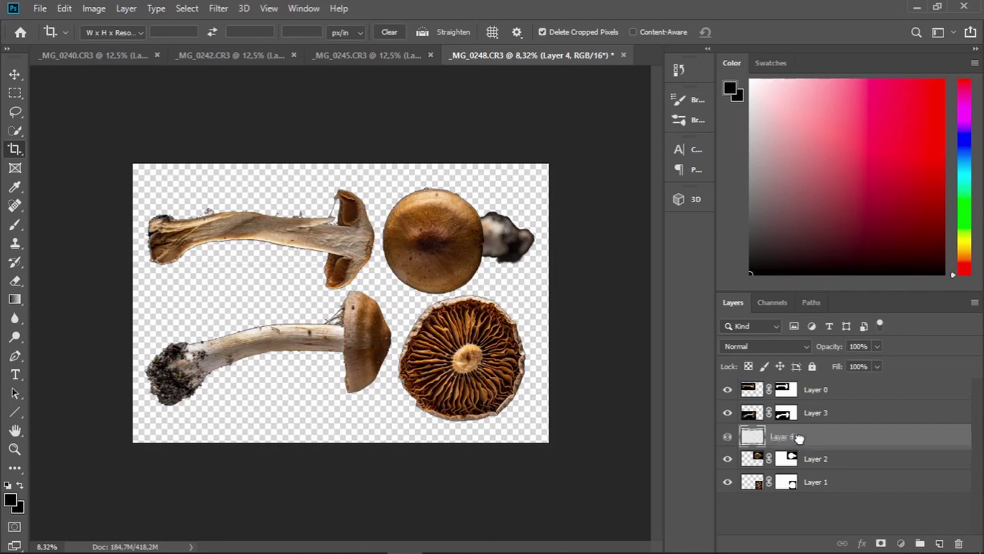
{"action": "left_click_drag", "start_coordinate": [799, 436], "coordinate": [802, 498]}
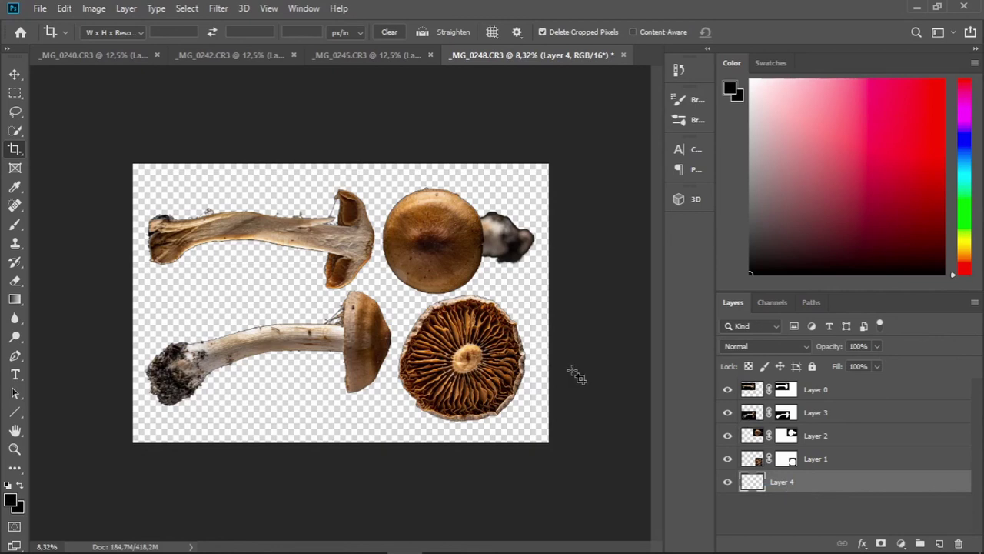
- Fill Layer 4 with solid Black using Edit > Fill
{"action": "left_click", "coordinate": [64, 9]}
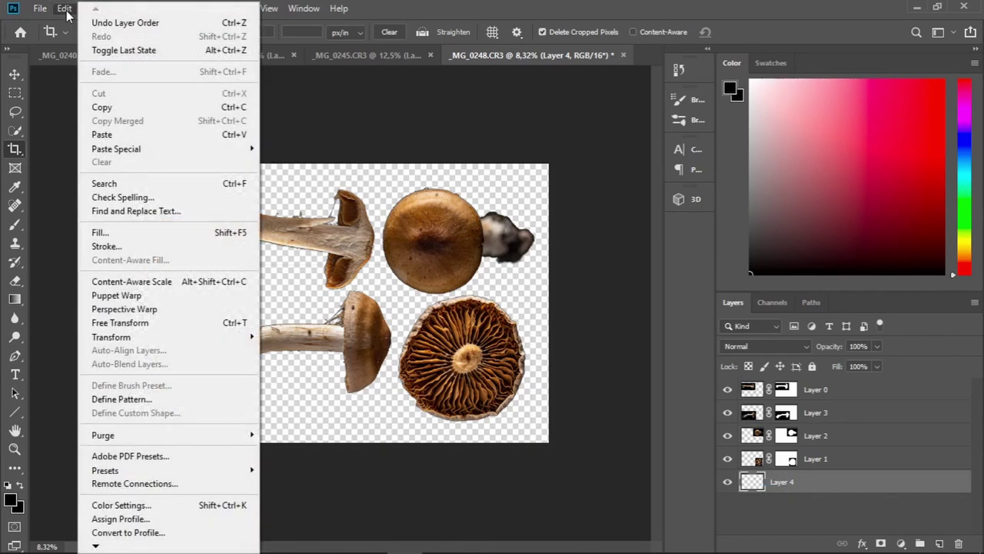
{"action": "left_click", "coordinate": [153, 233]}
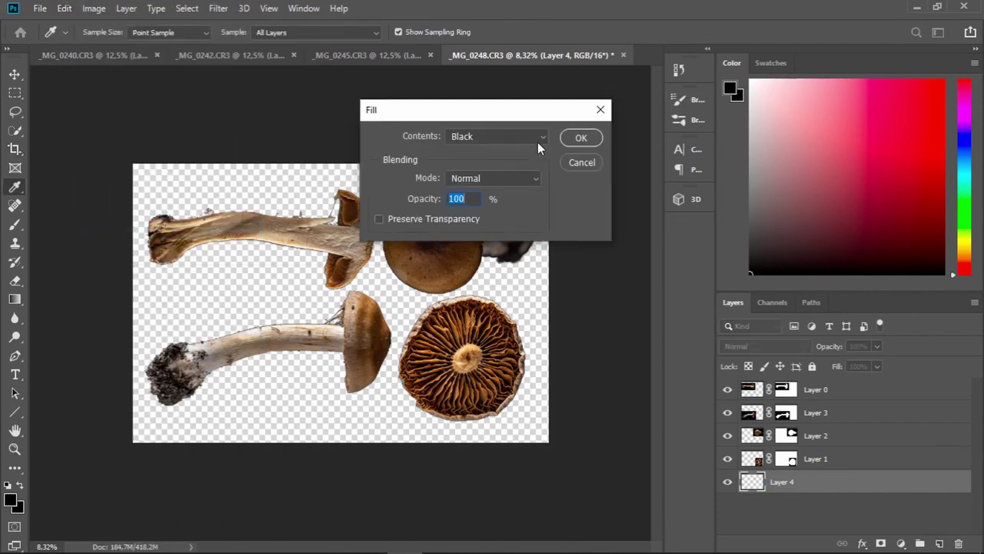
{"action": "left_click", "coordinate": [544, 138]}
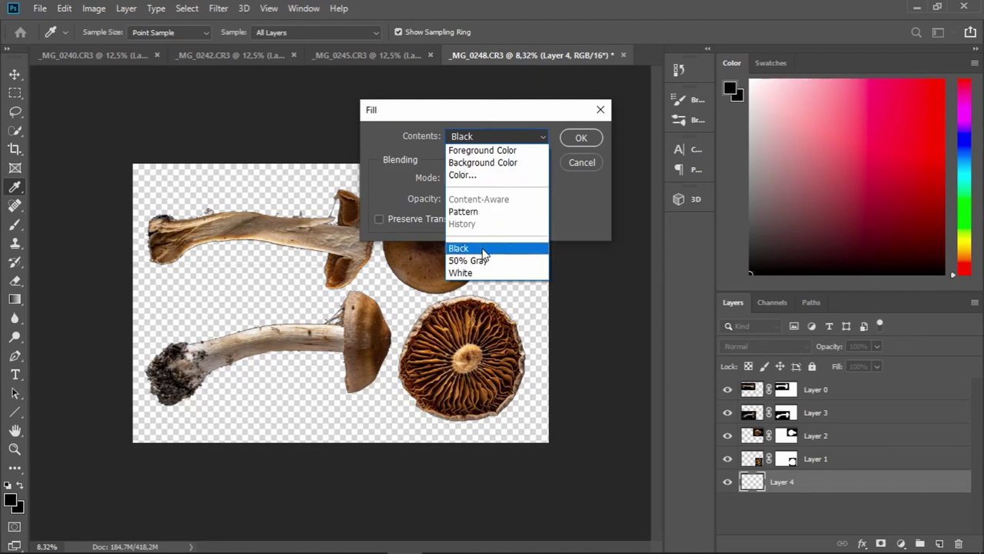
{"action": "left_click", "coordinate": [459, 248]}
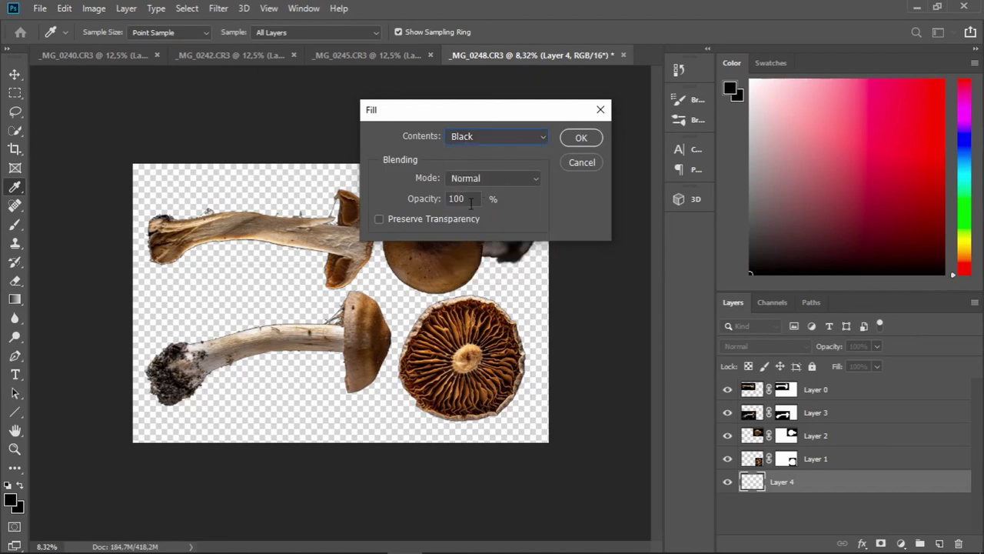
{"action": "left_click", "coordinate": [582, 140]}
- Save the composite back to Lightroom as _MG_0248-Edit.tif
{"action": "key", "text": "c"}
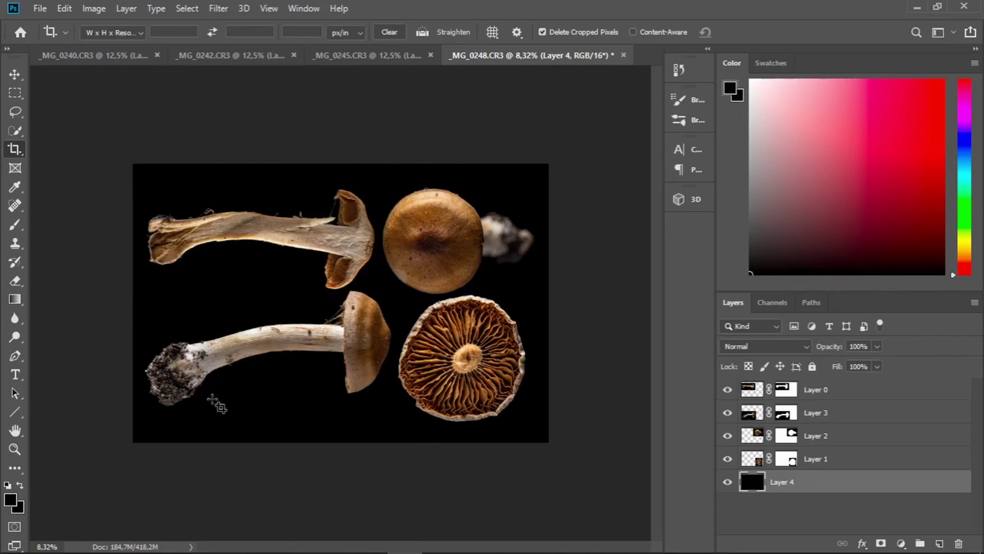
{"action": "key", "text": "ctrl"}
{"action": "key", "text": "ctrl+s"}
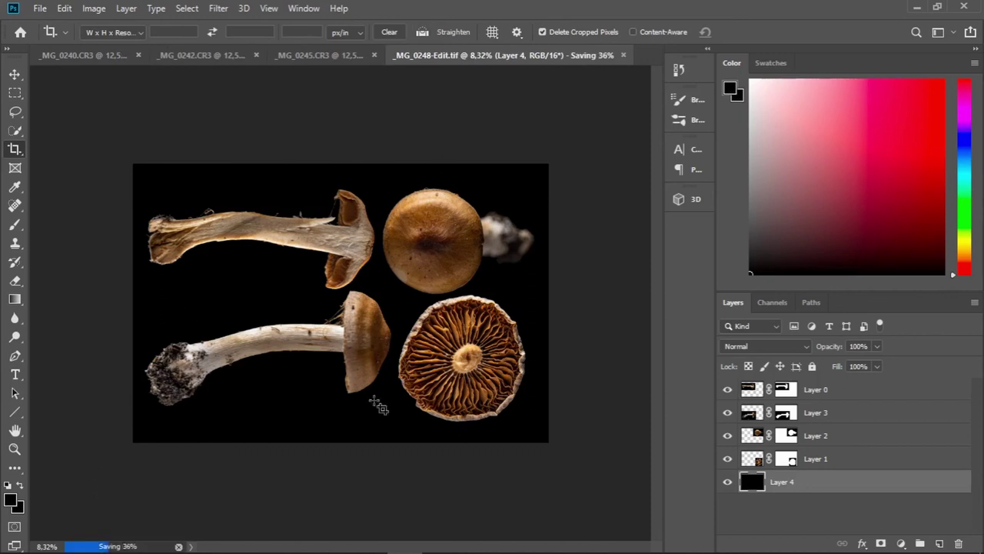
{"action": "mouse_move", "coordinate": [365, 548]}
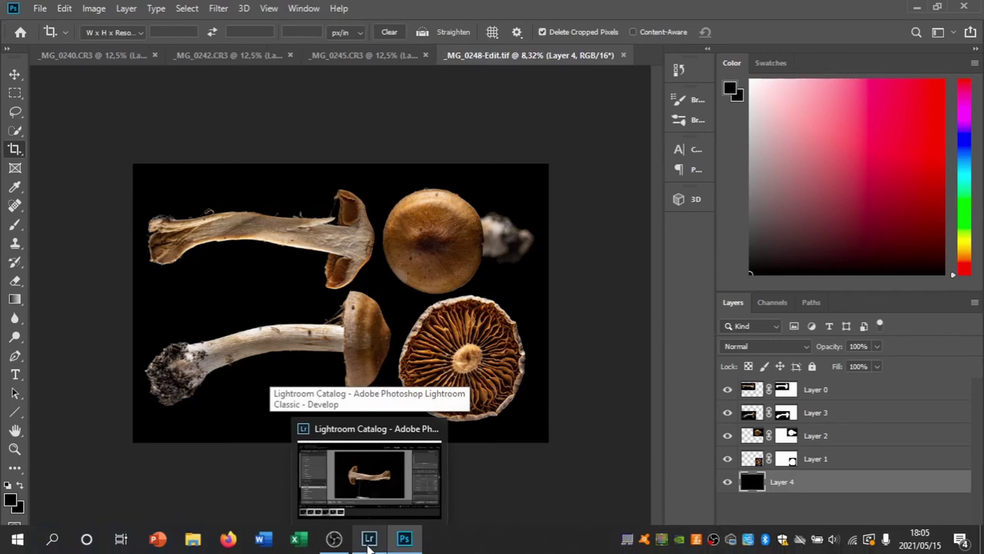
- Select _MG_0248-Edit.tif in Lightroom and inspect the caps and gills at 1:1
{"action": "left_click", "coordinate": [369, 542]}
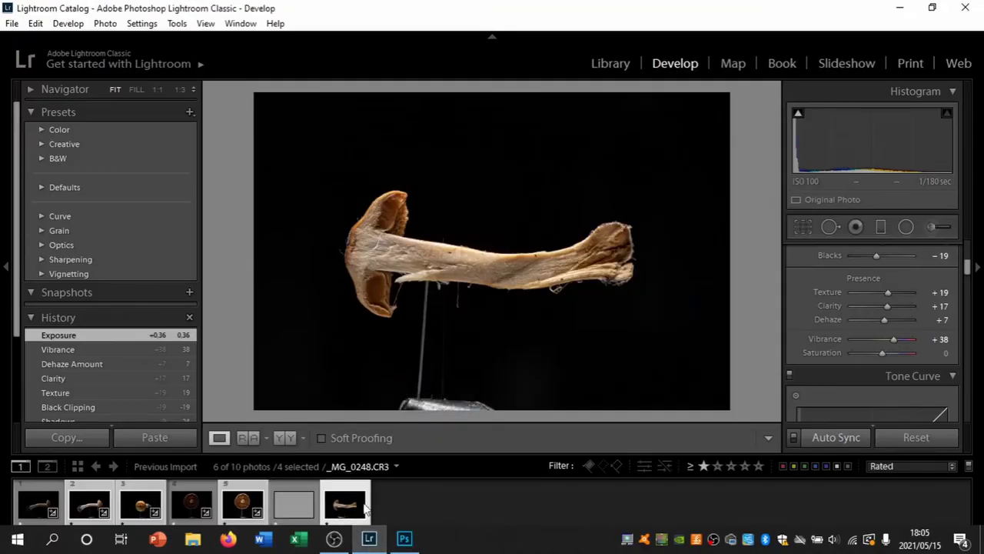
{"action": "left_click", "coordinate": [296, 509]}
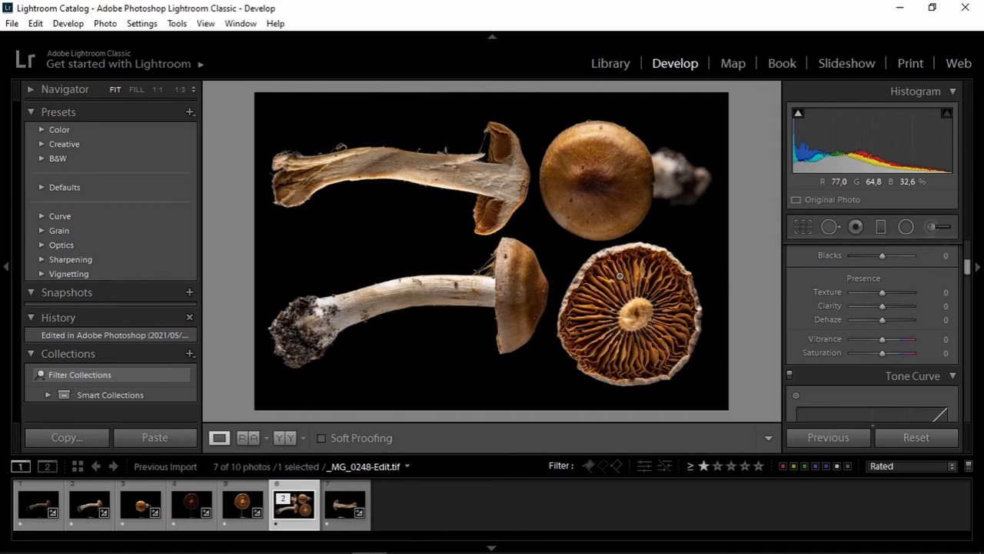
{"action": "left_click", "coordinate": [620, 277]}
{"action": "left_click_drag", "start_coordinate": [620, 275], "coordinate": [632, 479]}
{"action": "left_click_drag", "start_coordinate": [555, 201], "coordinate": [588, 326]}
{"action": "left_click_drag", "start_coordinate": [598, 208], "coordinate": [600, 384]}
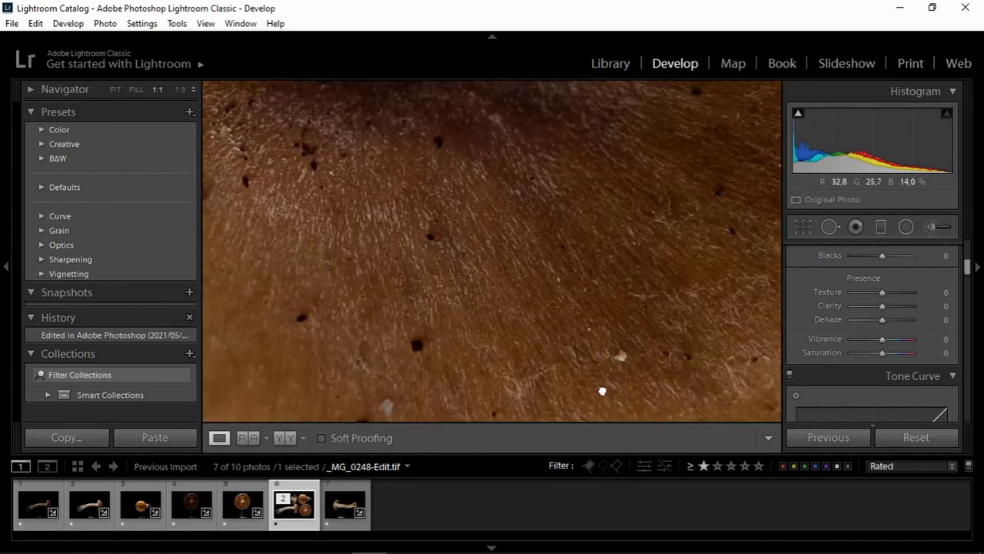
{"action": "left_click_drag", "start_coordinate": [619, 232], "coordinate": [454, 281]}
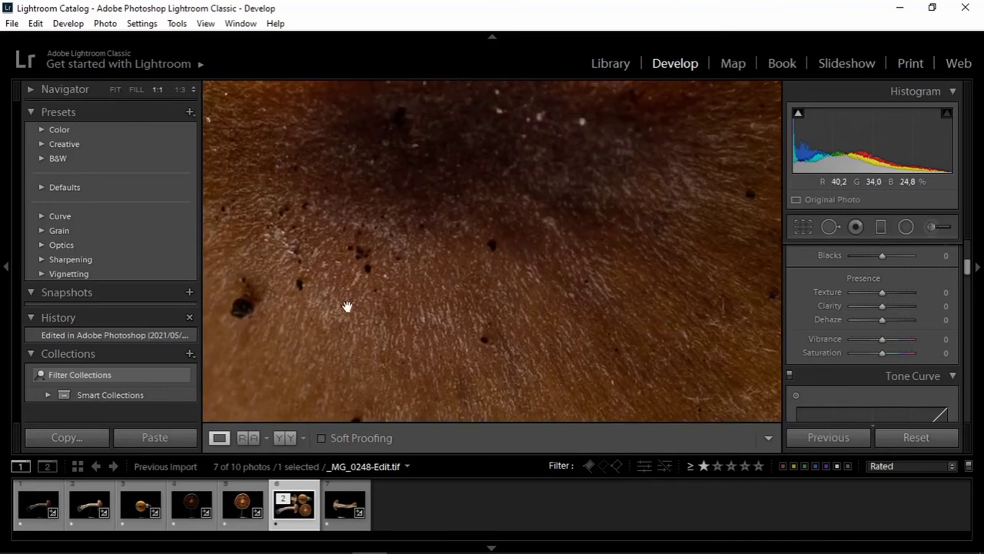
{"action": "left_click_drag", "start_coordinate": [347, 307], "coordinate": [531, 310]}
{"action": "left_click", "coordinate": [479, 213]}
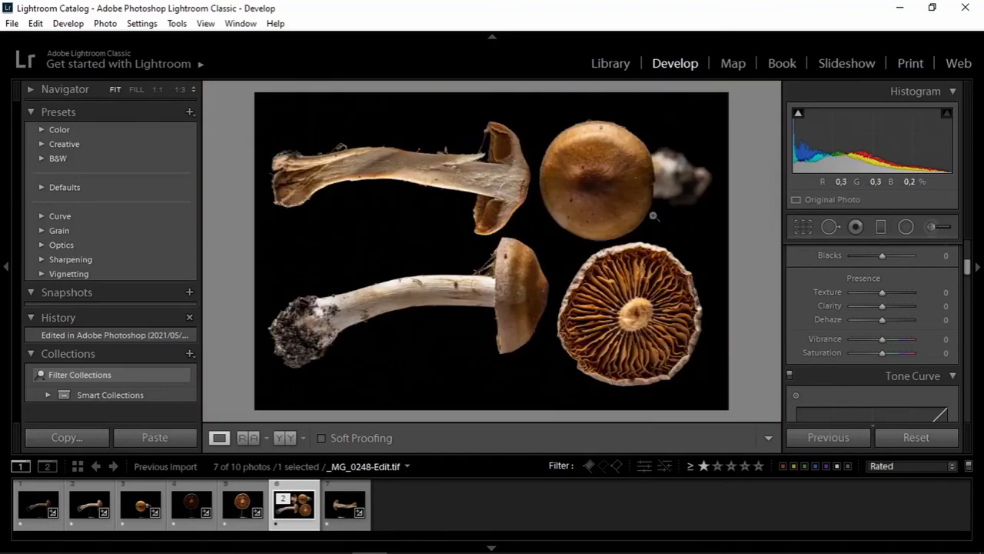
- Check the stems and the lower mushroom's stem base at 1:1, returning to Fit
{"action": "left_click", "coordinate": [454, 166]}
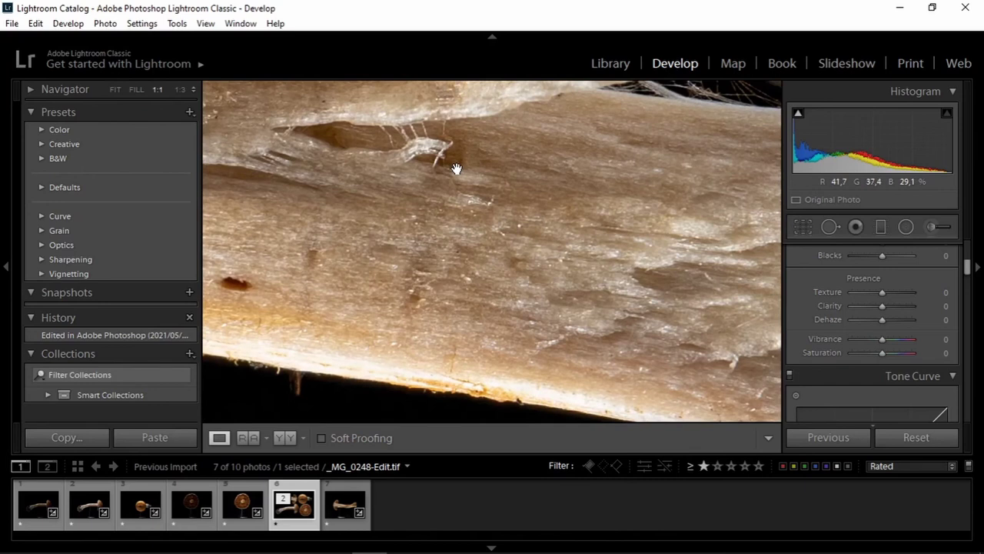
{"action": "left_click_drag", "start_coordinate": [341, 219], "coordinate": [391, 142]}
{"action": "left_click", "coordinate": [390, 142]}
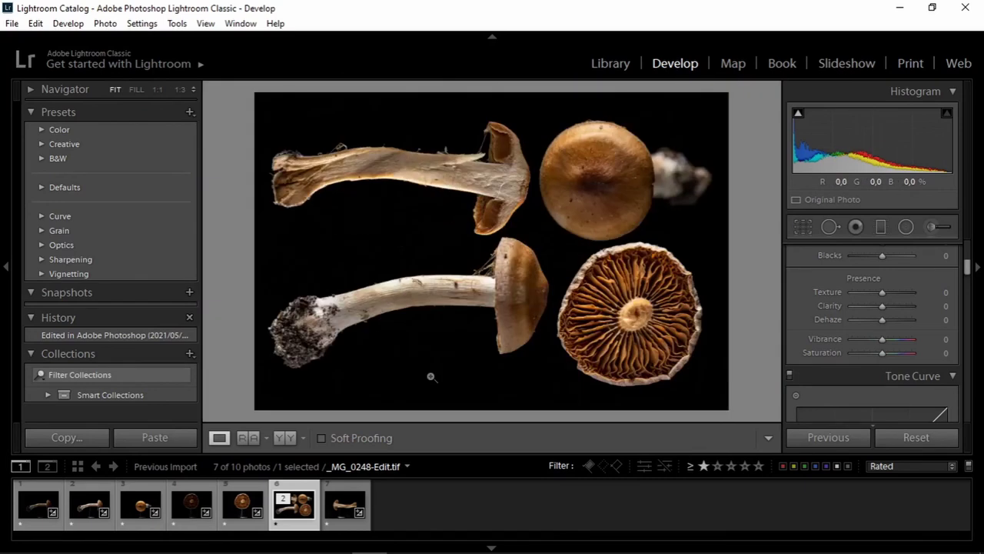
{"action": "left_click", "coordinate": [455, 283]}
{"action": "left_click_drag", "start_coordinate": [502, 348], "coordinate": [343, 220]}
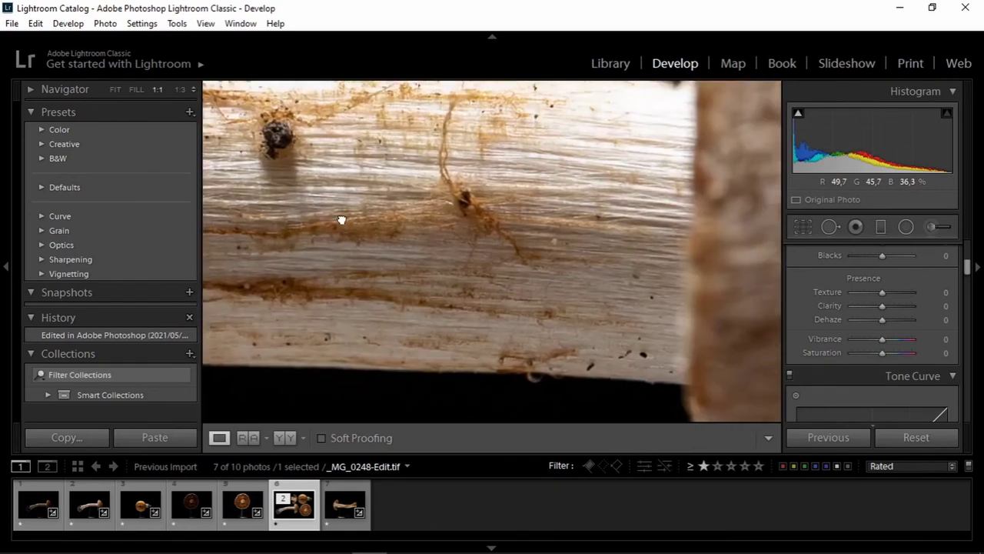
{"action": "left_click_drag", "start_coordinate": [479, 233], "coordinate": [593, 222]}
{"action": "left_click", "coordinate": [593, 223]}
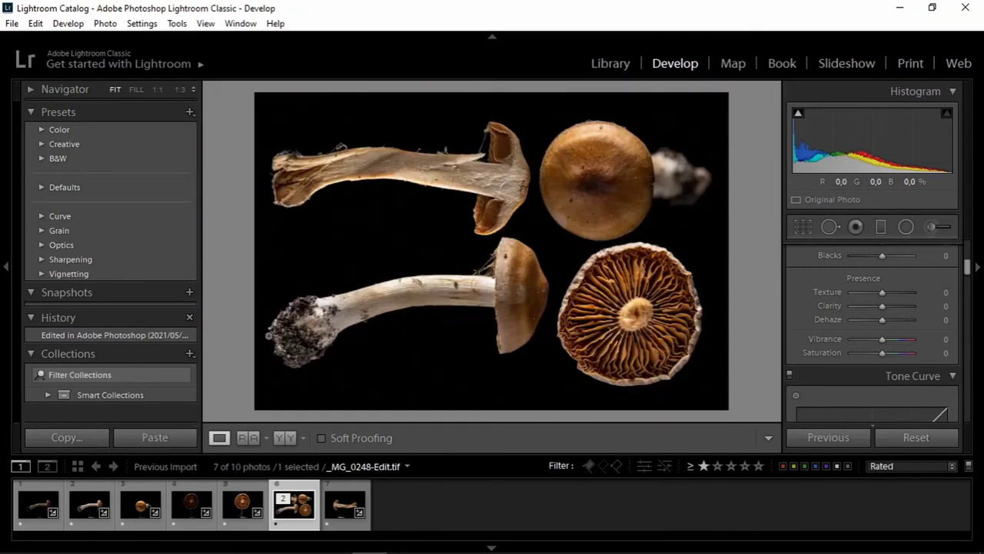
{"action": "left_click", "coordinate": [300, 333]}
{"action": "left_click_drag", "start_coordinate": [411, 270], "coordinate": [274, 334]}
{"action": "left_click", "coordinate": [454, 252]}
- Export _MG_0248-Edit.tif as a JPEG to the Mushrooms folder using the Hard Drive settings
{"action": "left_click", "coordinate": [12, 23]}
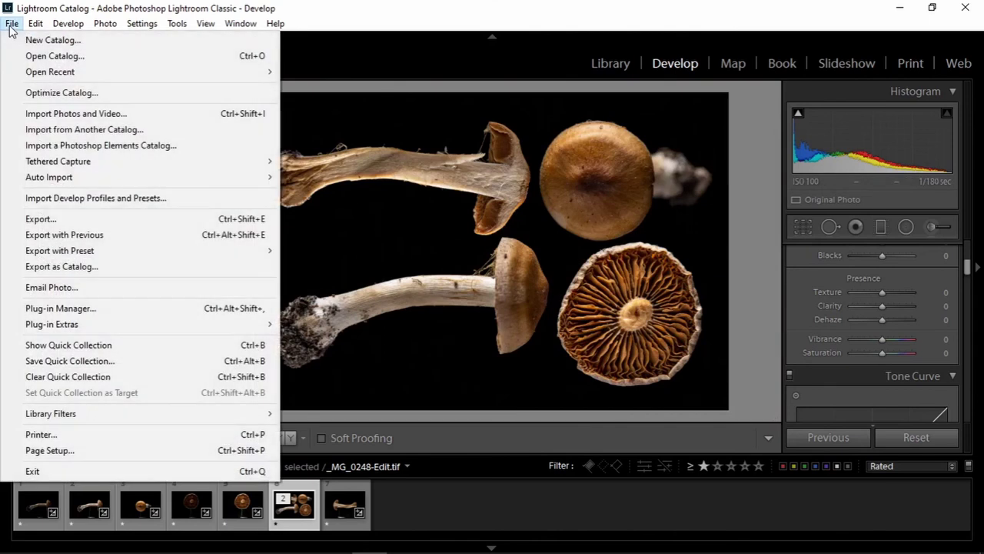
{"action": "left_click", "coordinate": [108, 218]}
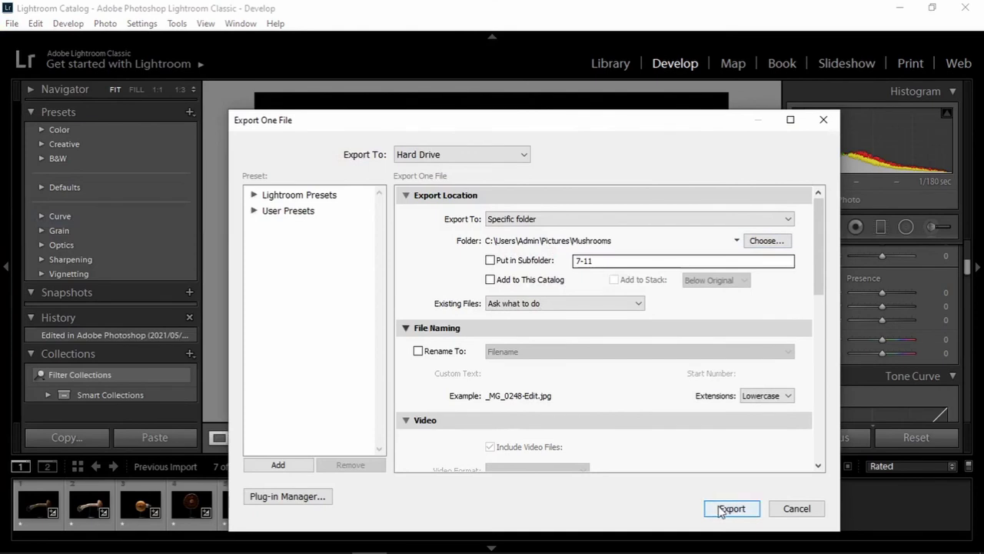
{"action": "left_click", "coordinate": [723, 511]}
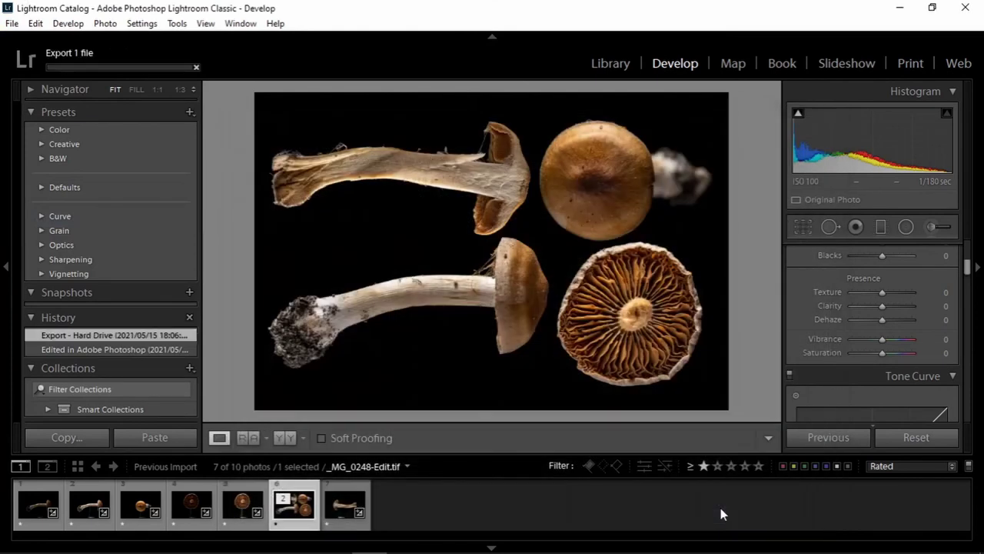
{"action": "mouse_move", "coordinate": [707, 550]}
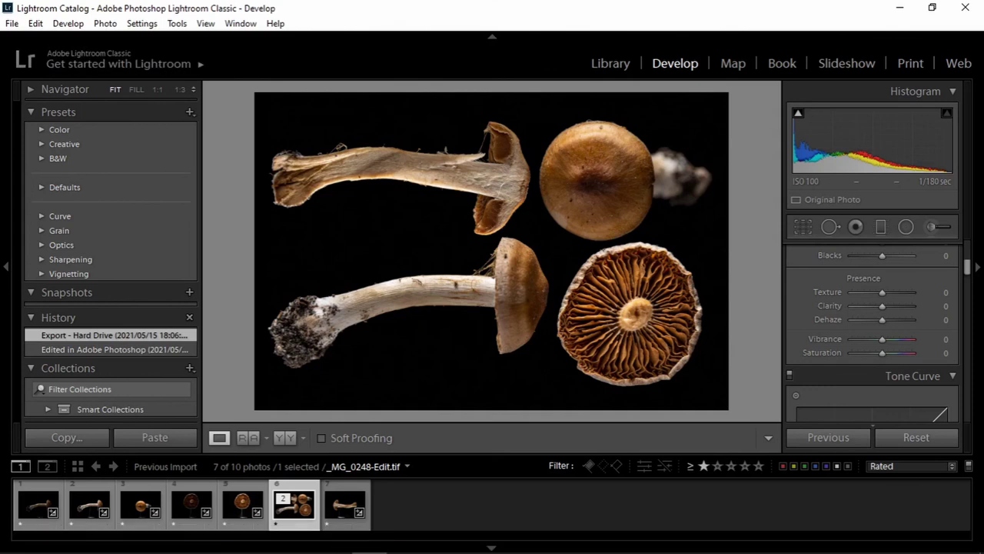
{"action": "mouse_move", "coordinate": [334, 545]}
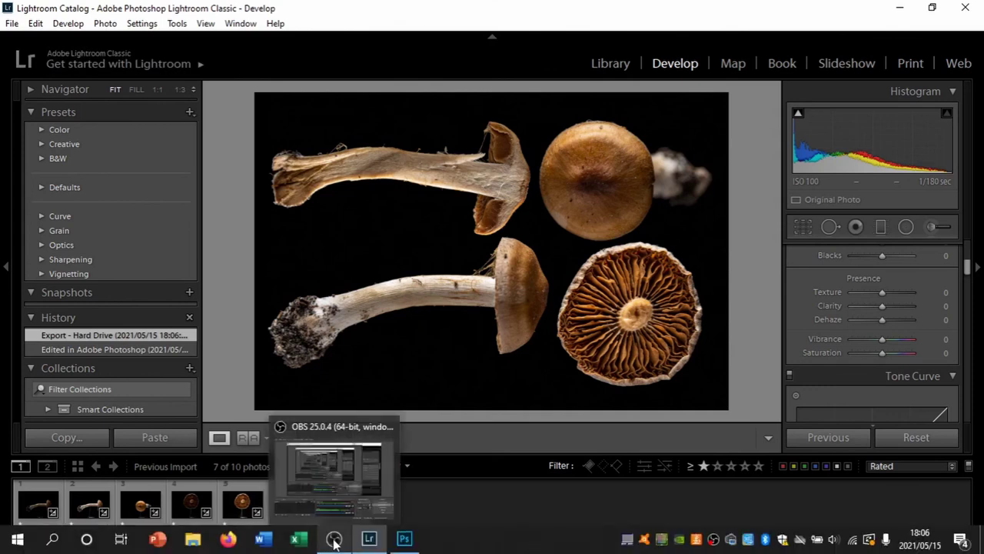